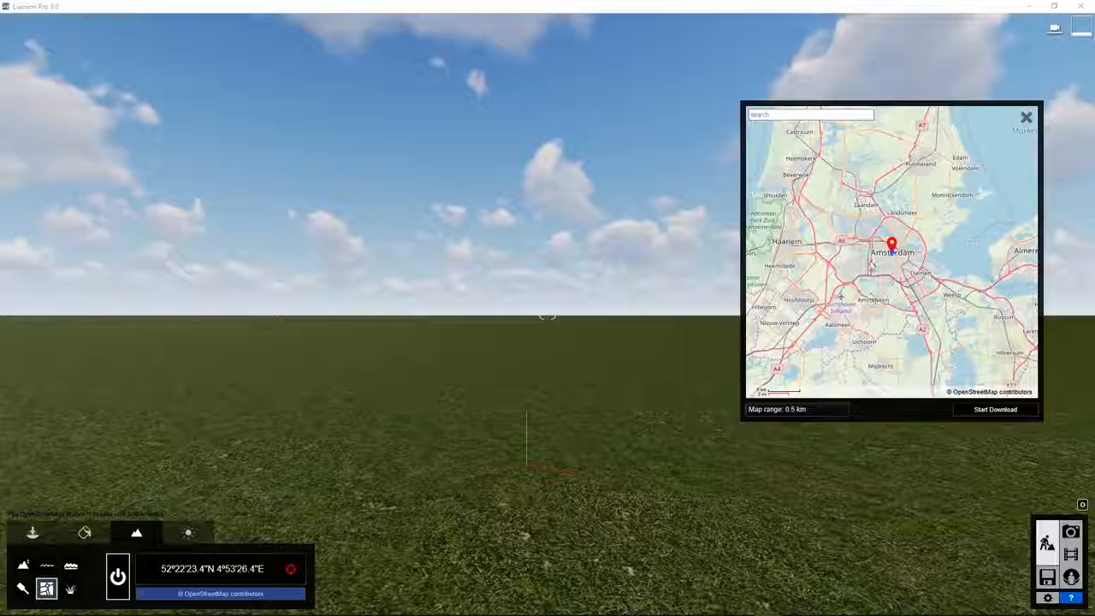
Search for New York, New York on the site map and zoom in to Lower Manhattan.
{"action": "mouse_move", "coordinate": [878, 280]}
{"action": "left_mouse_down"}
{"action": "mouse_move", "coordinate": [845, 257]}
{"action": "mouse_move", "coordinate": [874, 288]}
{"action": "left_mouse_up"}
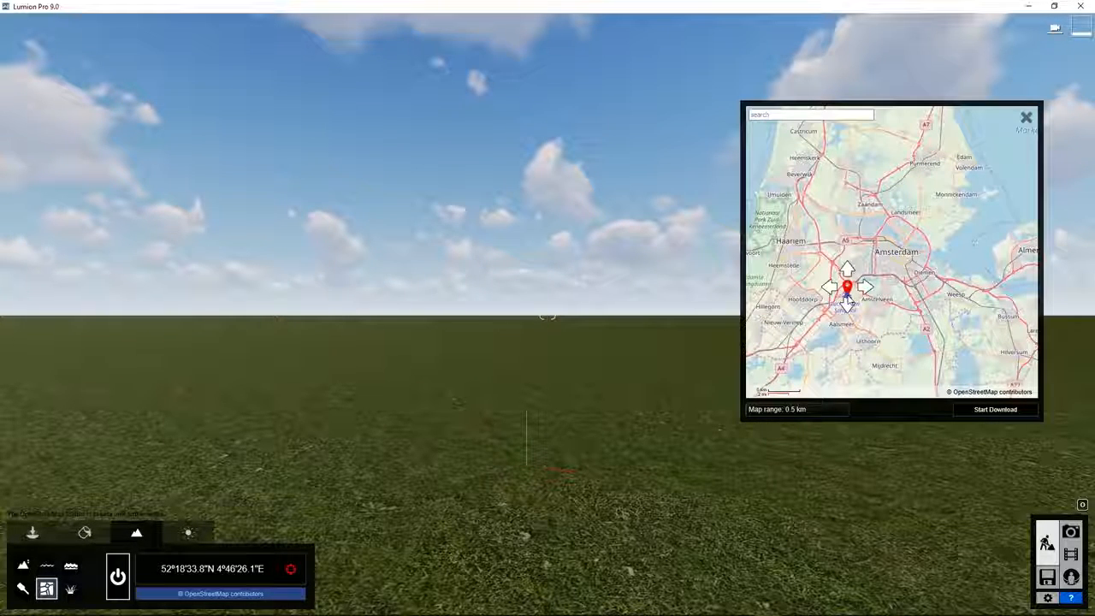
{"action": "scroll", "coordinate": [878, 200], "scroll_direction": "down", "scroll_amount": 5}
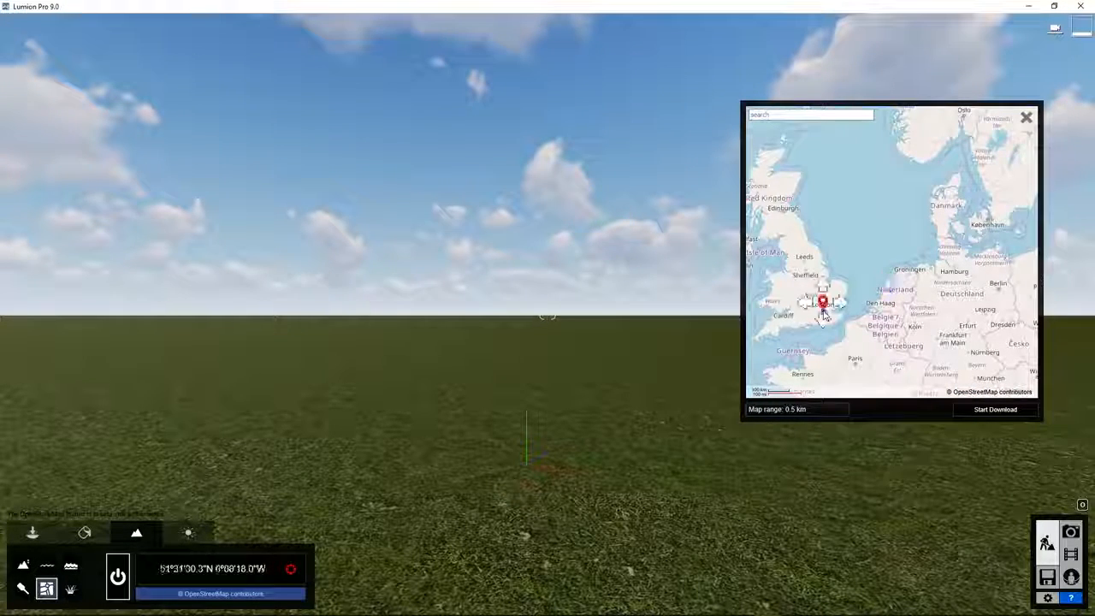
{"action": "scroll", "coordinate": [823, 315], "scroll_direction": "up", "scroll_amount": 3}
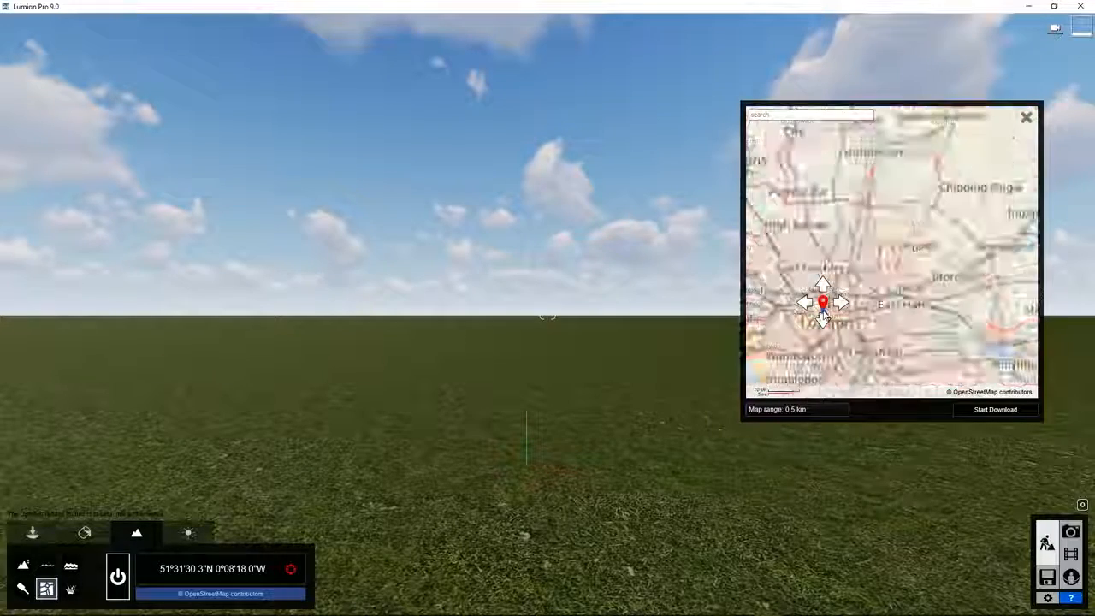
{"action": "scroll", "coordinate": [823, 315], "scroll_direction": "up", "scroll_amount": 2}
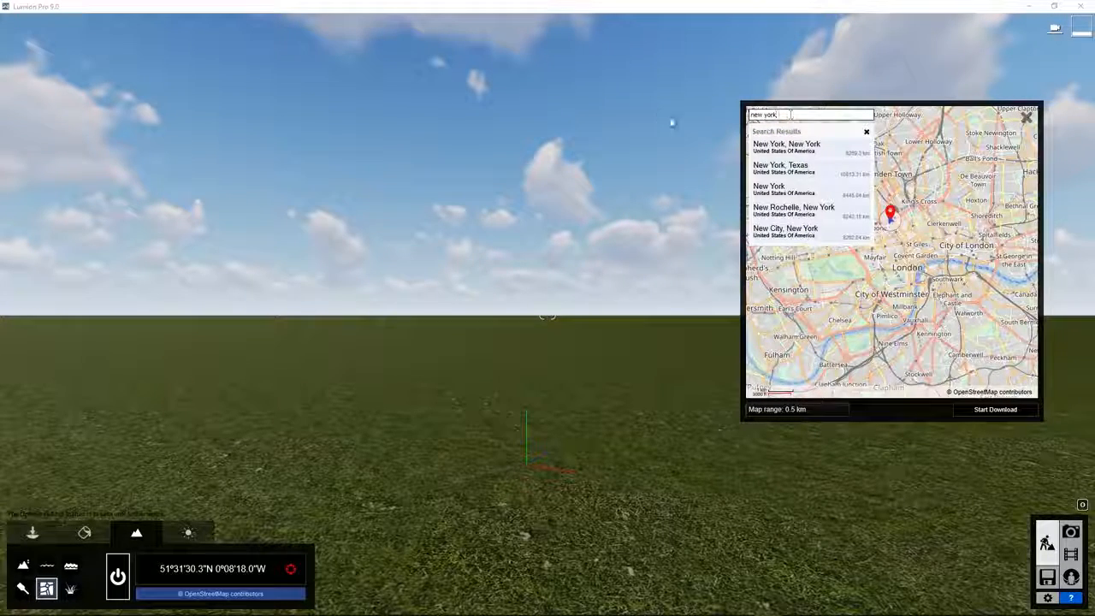
{"action": "left_click", "coordinate": [778, 147]}
{"action": "left_click", "coordinate": [866, 132]}
{"action": "left_click_drag", "start_coordinate": [973, 255], "coordinate": [875, 271]}
{"action": "scroll", "coordinate": [875, 271], "scroll_direction": "up", "scroll_amount": 2}
{"action": "scroll", "coordinate": [875, 271], "scroll_direction": "up", "scroll_amount": 4}
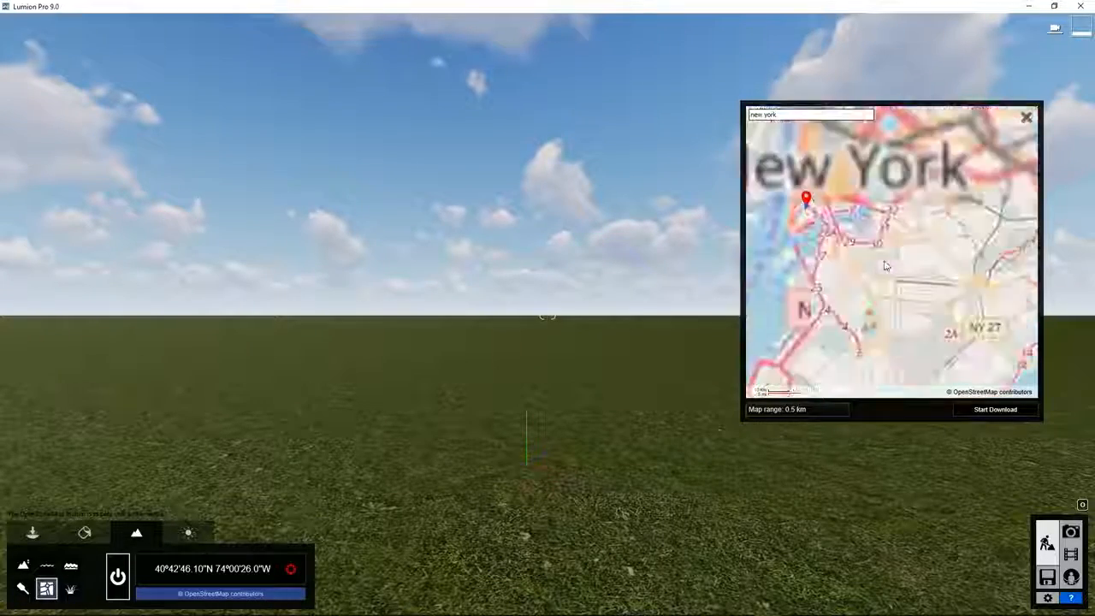
{"action": "mouse_move", "coordinate": [898, 270]}
{"action": "left_mouse_down"}
{"action": "mouse_move", "coordinate": [896, 224]}
{"action": "mouse_move", "coordinate": [859, 287]}
{"action": "left_mouse_up"}
Set the map range to 0.9 km and position the site marker in Lower Manhattan.
{"action": "left_click_drag", "start_coordinate": [751, 411], "coordinate": [765, 411]}
{"action": "left_click_drag", "start_coordinate": [863, 321], "coordinate": [849, 342]}
{"action": "left_click_drag", "start_coordinate": [852, 296], "coordinate": [864, 281]}
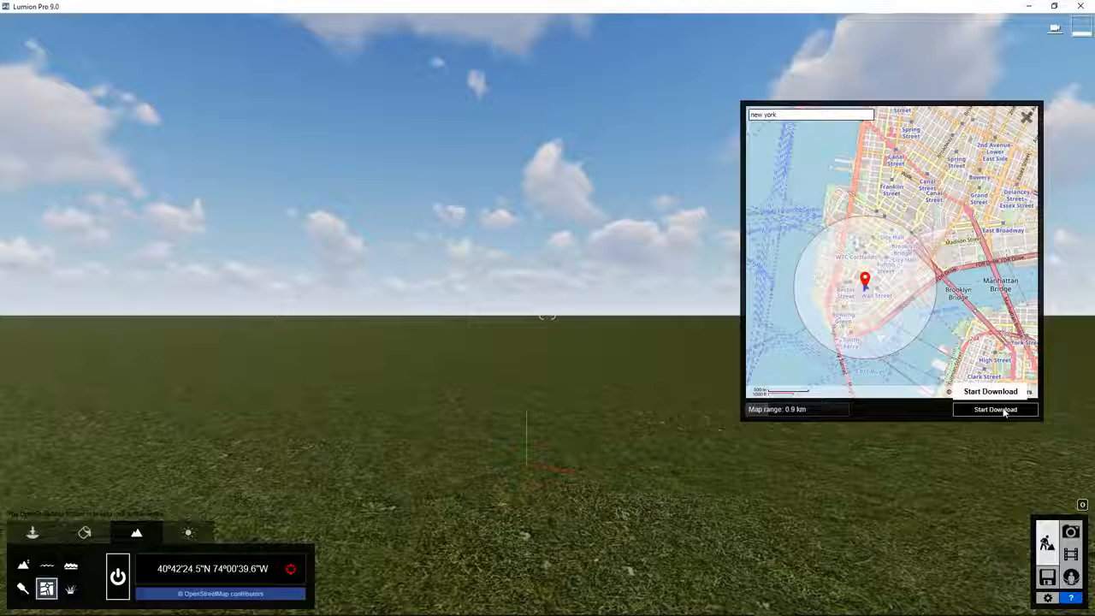
Download the Lower Manhattan map data, then fly and orbit over the generated 3D city.
{"action": "left_click", "coordinate": [996, 410]}
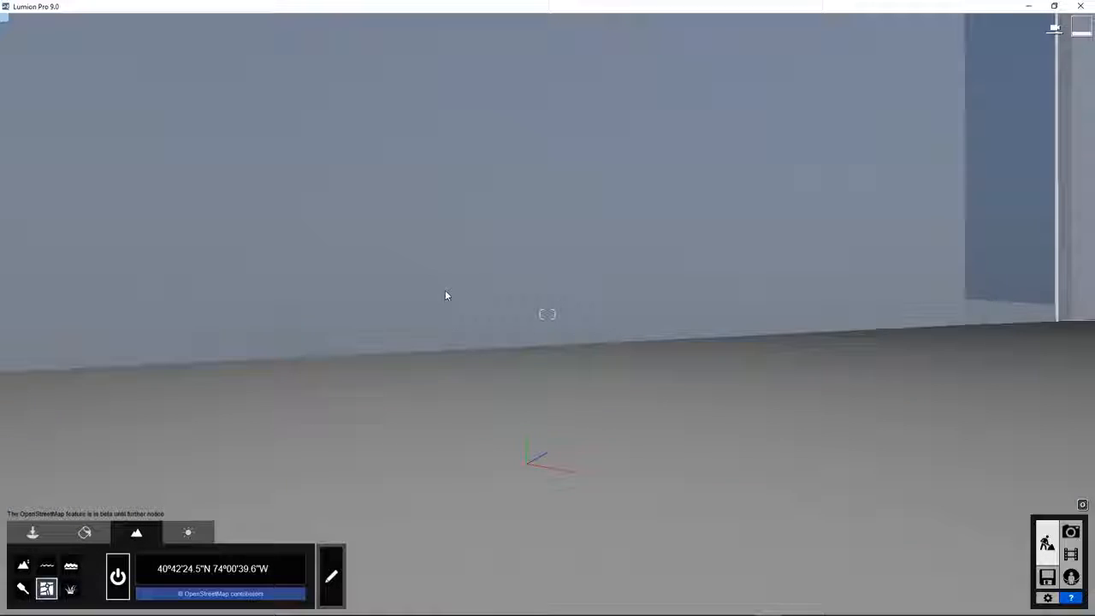
{"action": "mouse_move", "coordinate": [445, 295]}
{"action": "right_mouse_down"}
{"action": "mouse_move", "coordinate": [419, 298]}
{"action": "mouse_move", "coordinate": [437, 297]}
{"action": "right_mouse_up"}
{"action": "key", "text": "s"}
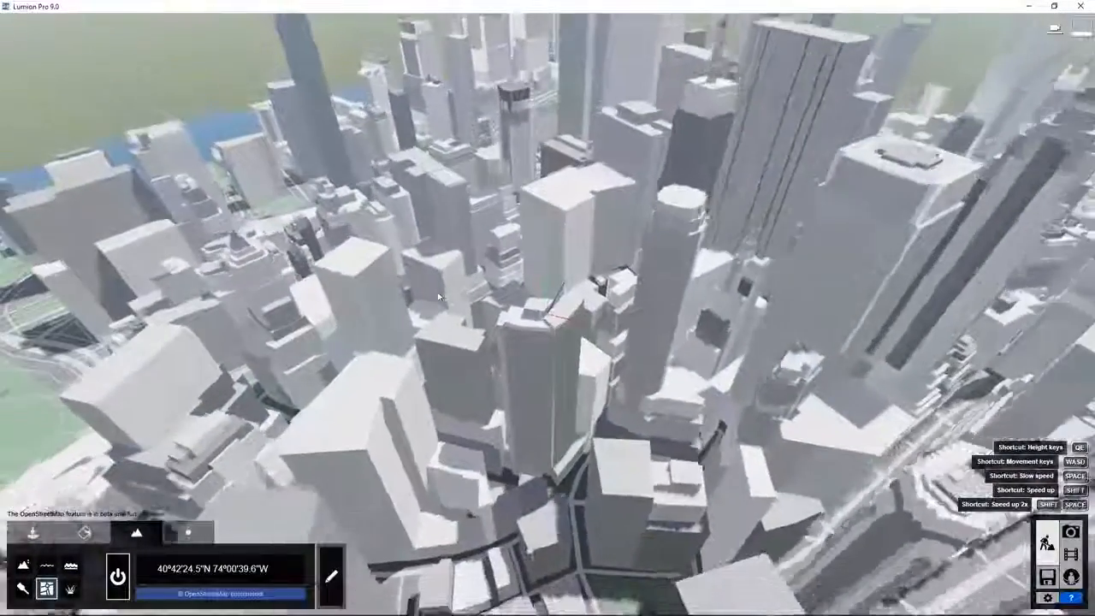
{"action": "key", "text": "s"}
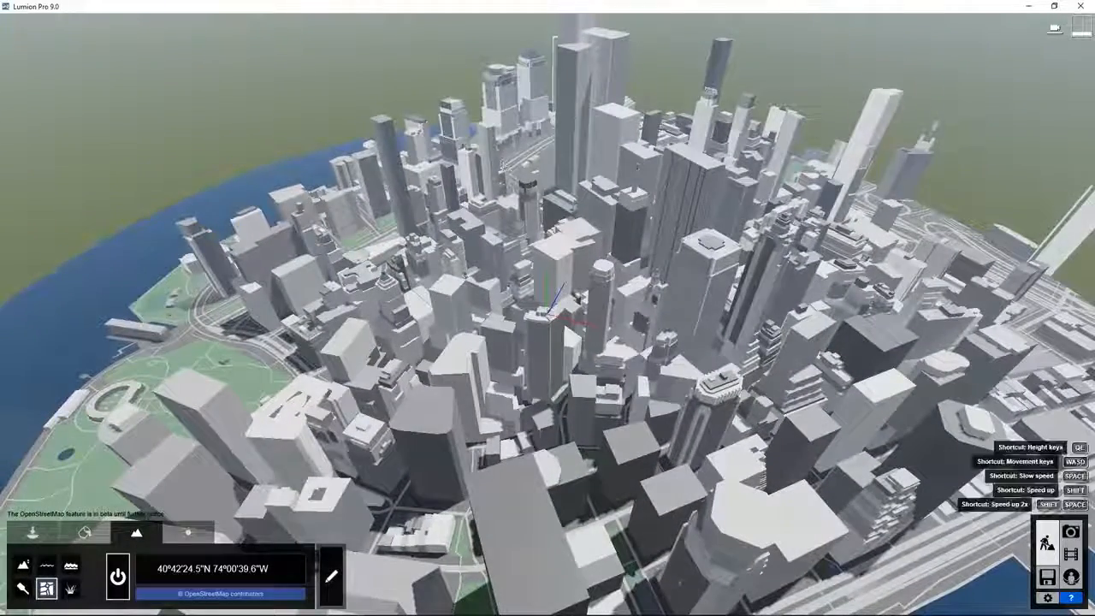
{"action": "right_click_drag", "start_coordinate": [504, 226], "coordinate": [504, 226]}
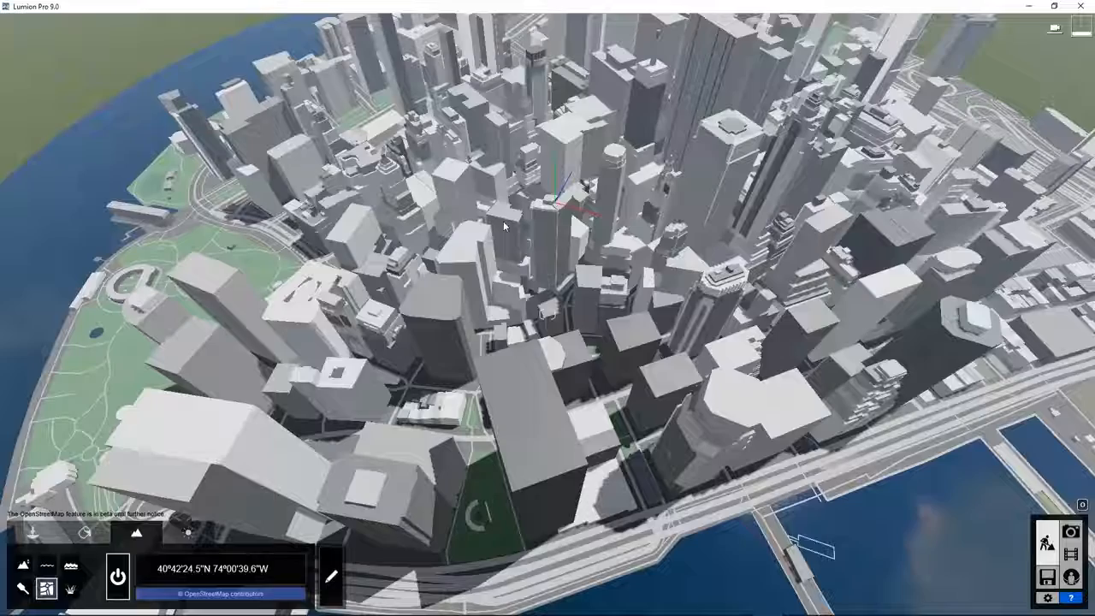
{"action": "right_click_drag", "start_coordinate": [549, 309], "coordinate": [543, 285]}
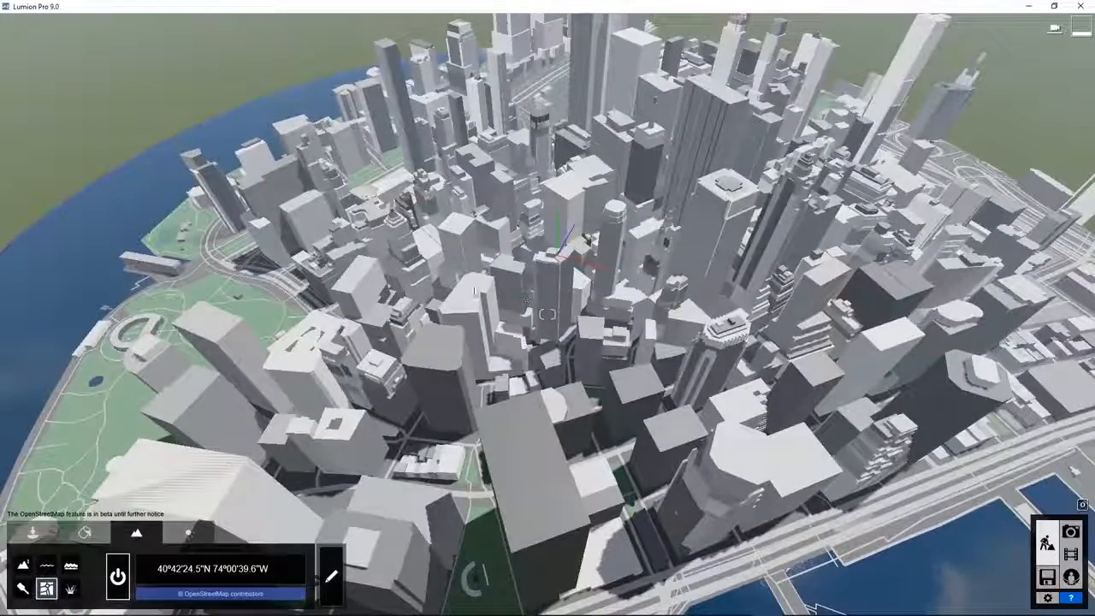
{"action": "right_click_drag", "start_coordinate": [570, 289], "coordinate": [547, 314]}
{"action": "right_click_drag", "start_coordinate": [622, 353], "coordinate": [615, 263]}
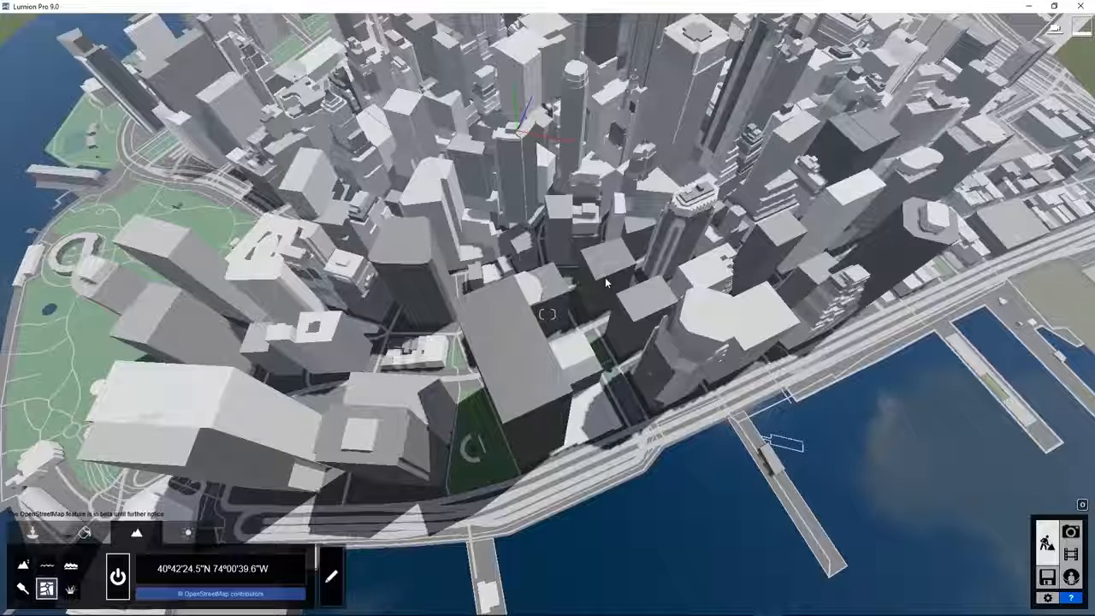
Hide one waterfront building from the OpenStreetMap city and confirm the edit.
{"action": "left_click", "coordinate": [331, 573]}
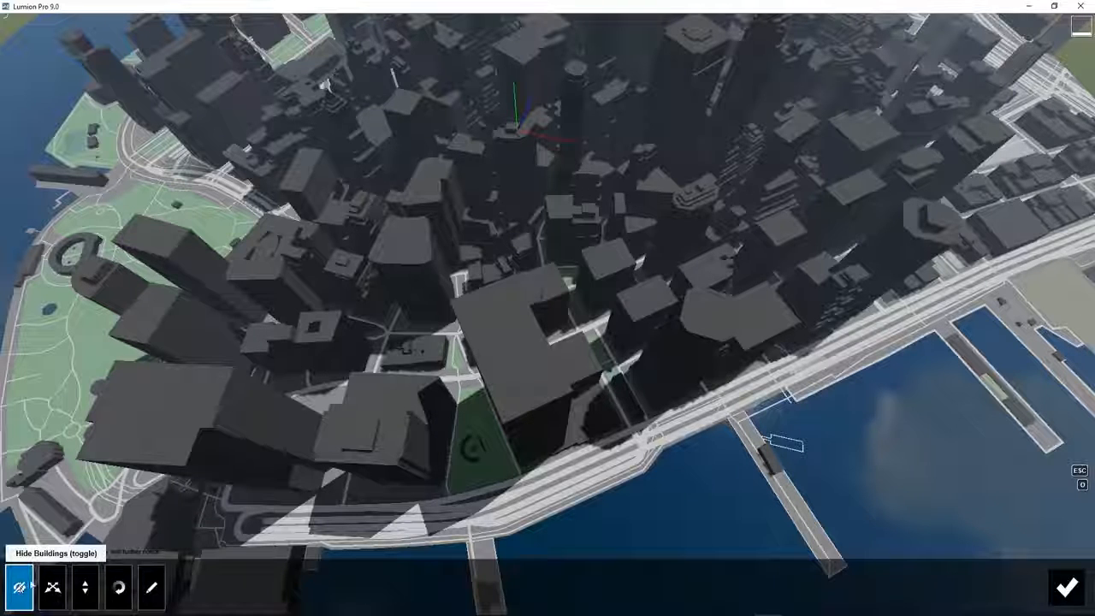
{"action": "left_click", "coordinate": [633, 329]}
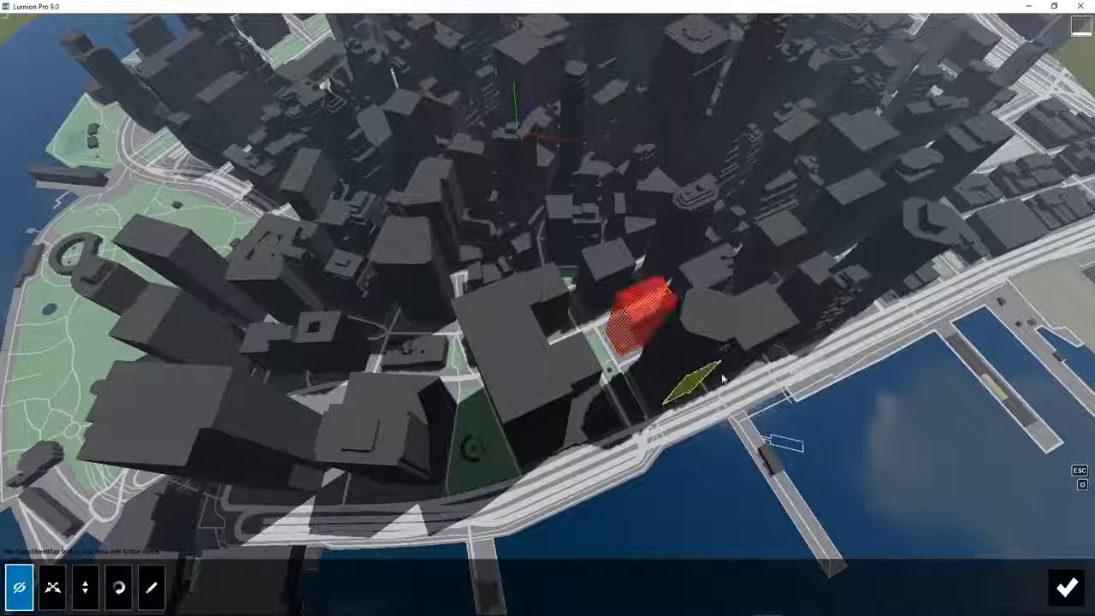
{"action": "left_click", "coordinate": [1066, 588]}
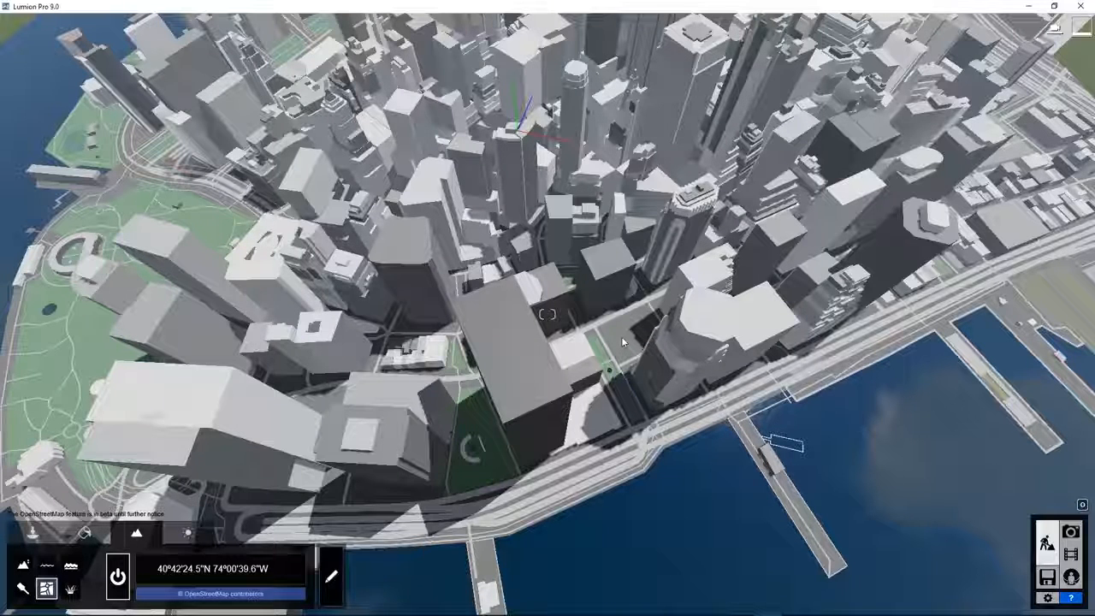
{"action": "scroll", "coordinate": [622, 340], "scroll_direction": "up", "scroll_amount": 10}
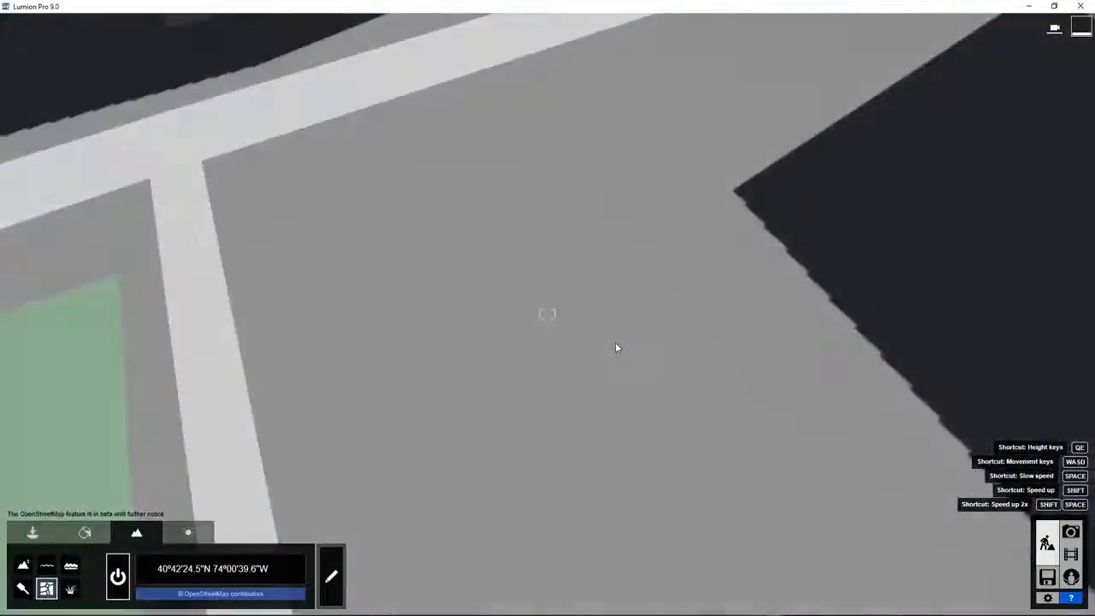
{"action": "scroll", "coordinate": [615, 343], "scroll_direction": "up", "scroll_amount": 5}
{"action": "right_click_drag", "start_coordinate": [615, 343], "coordinate": [115, 196]}
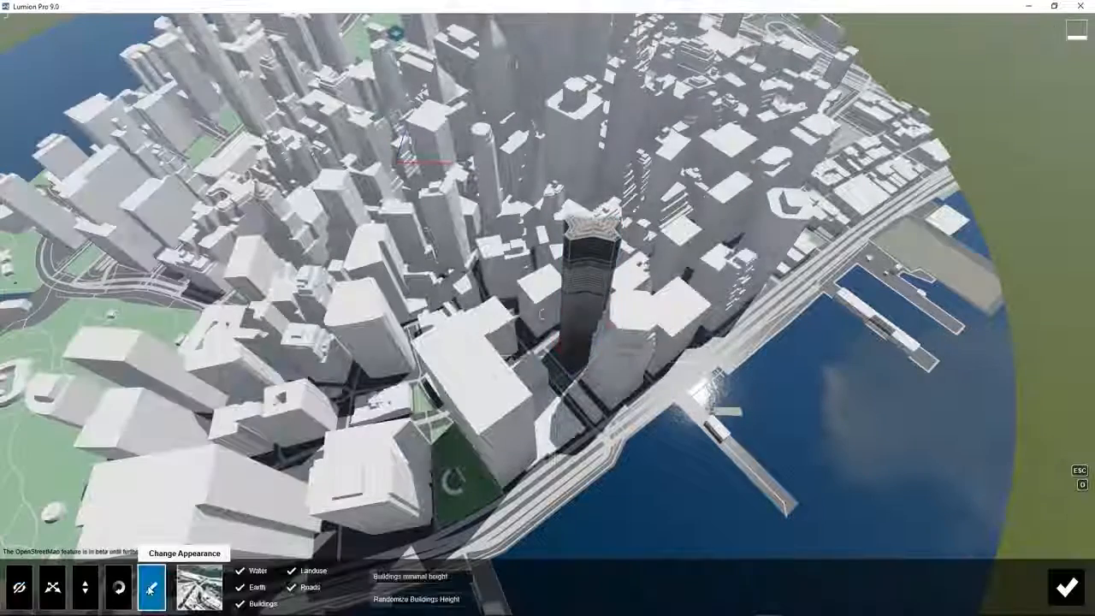
Try the grey, detailed, salmon and orange building styles, then settle on white.
{"action": "left_click", "coordinate": [198, 596]}
{"action": "left_click", "coordinate": [308, 432]}
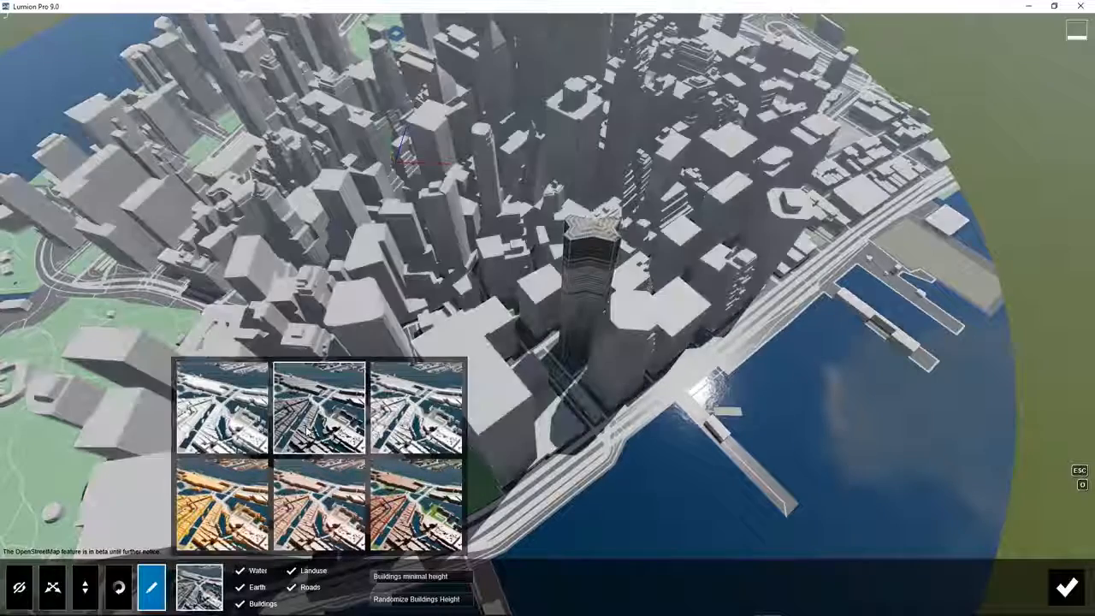
{"action": "left_click", "coordinate": [417, 419]}
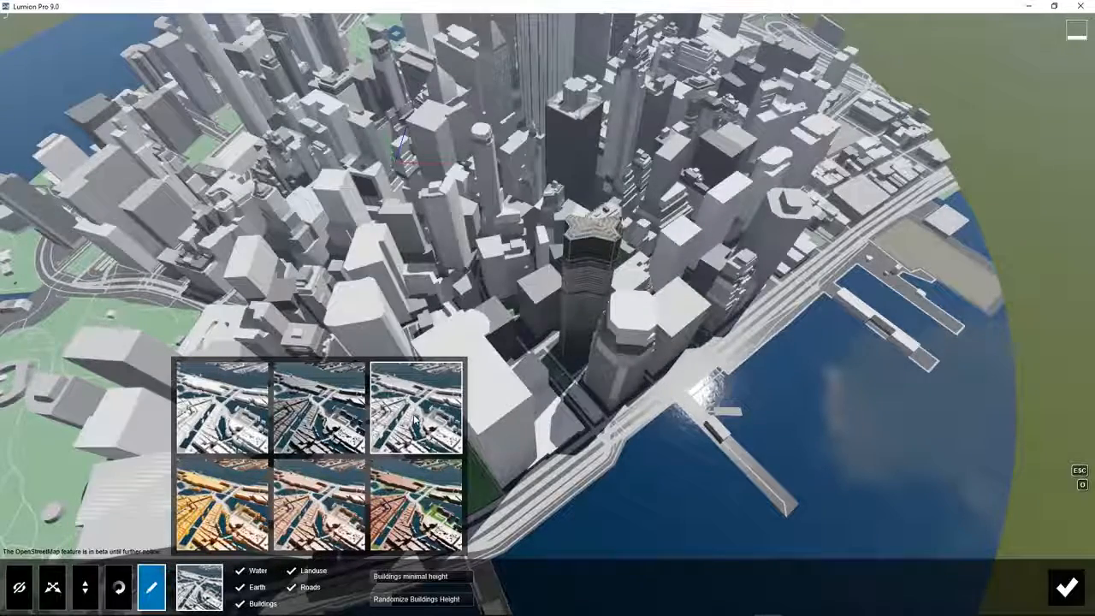
{"action": "left_click", "coordinate": [351, 512]}
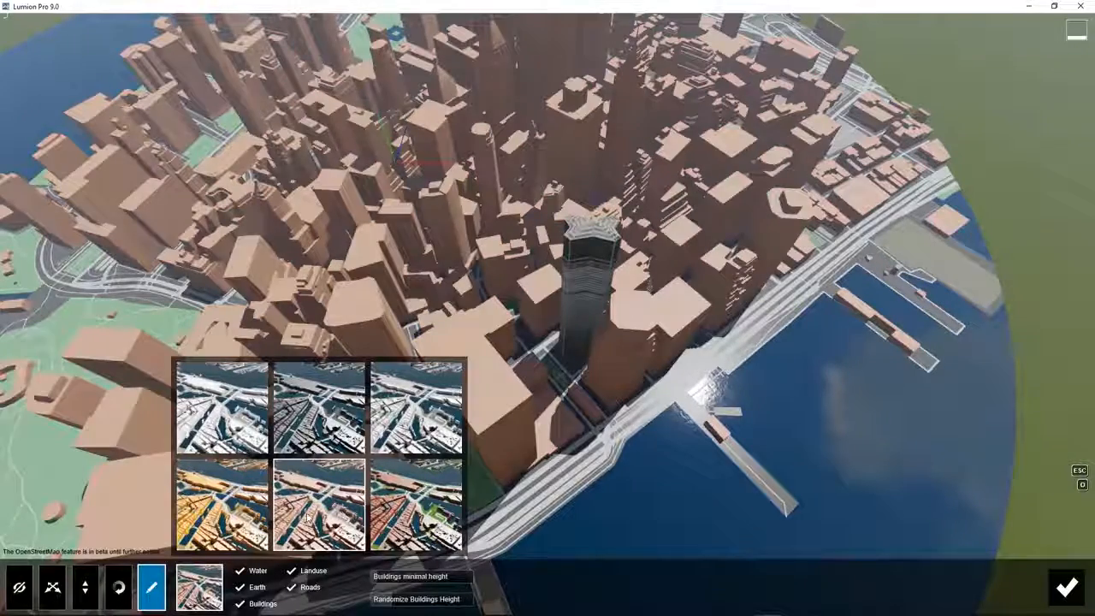
{"action": "left_click", "coordinate": [229, 524]}
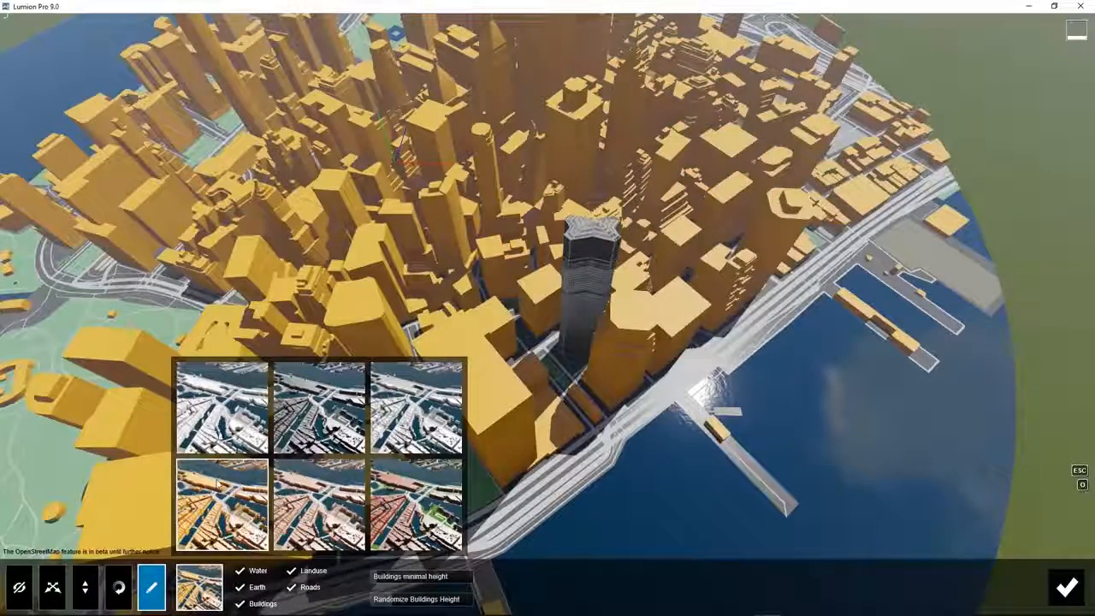
{"action": "left_click", "coordinate": [221, 434]}
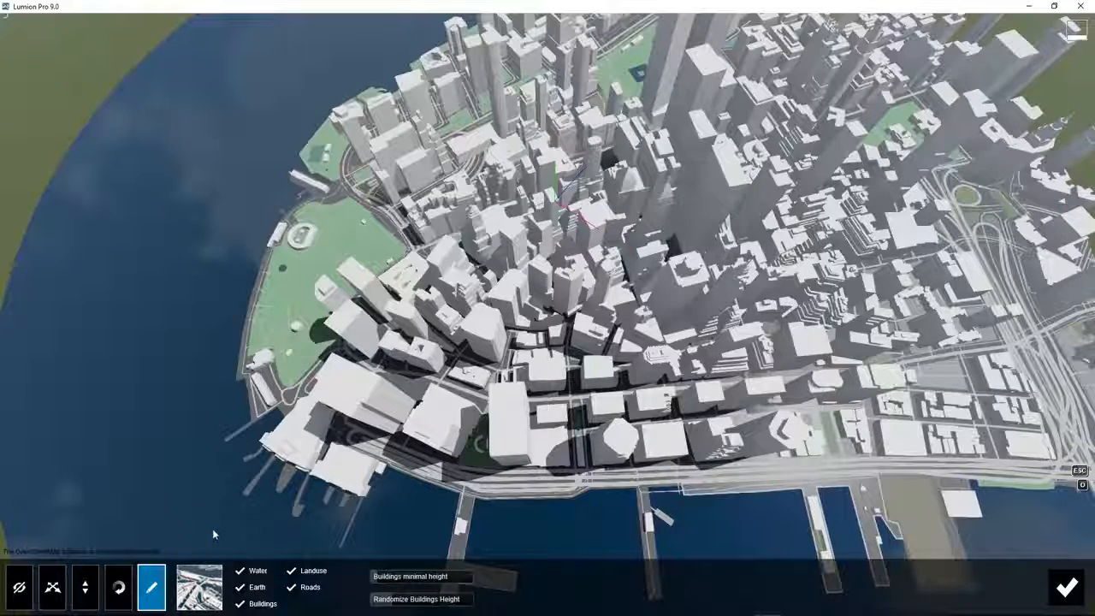
Toggle the Water, Buildings, Landuse and Roads layers off and on, and raise the buildings' minimal height.
{"action": "left_click", "coordinate": [240, 572]}
{"action": "left_click", "coordinate": [241, 572]}
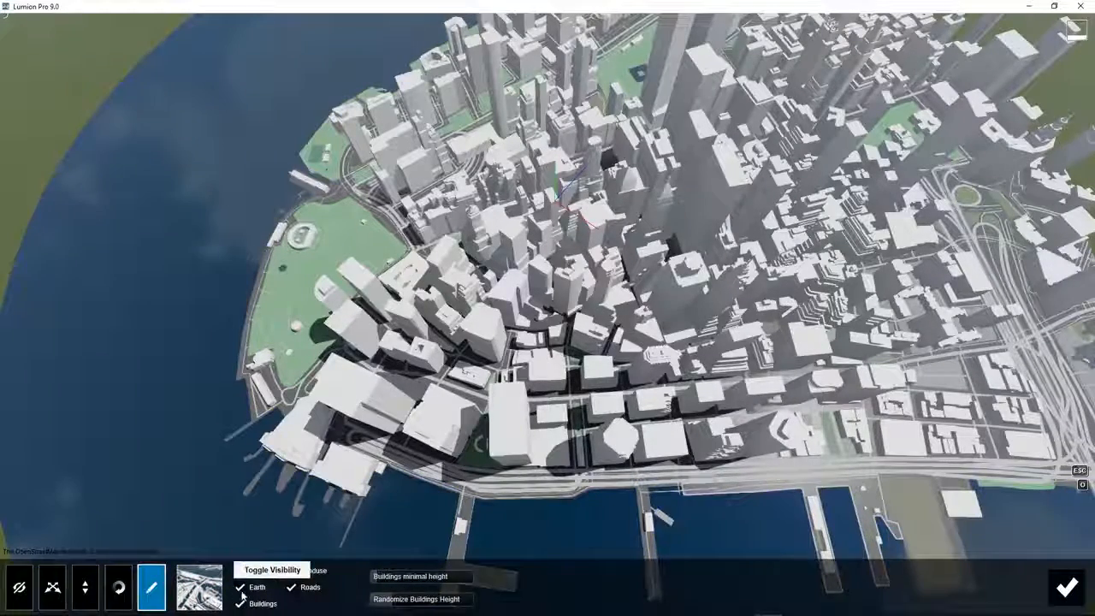
{"action": "left_click", "coordinate": [241, 603]}
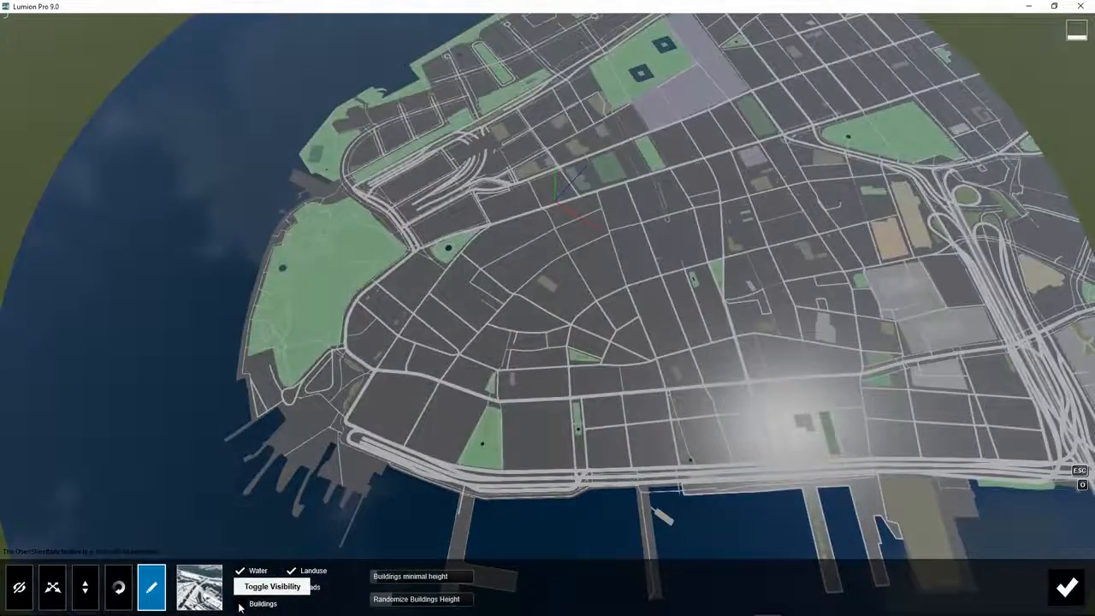
{"action": "left_click", "coordinate": [240, 603]}
{"action": "left_click", "coordinate": [292, 570]}
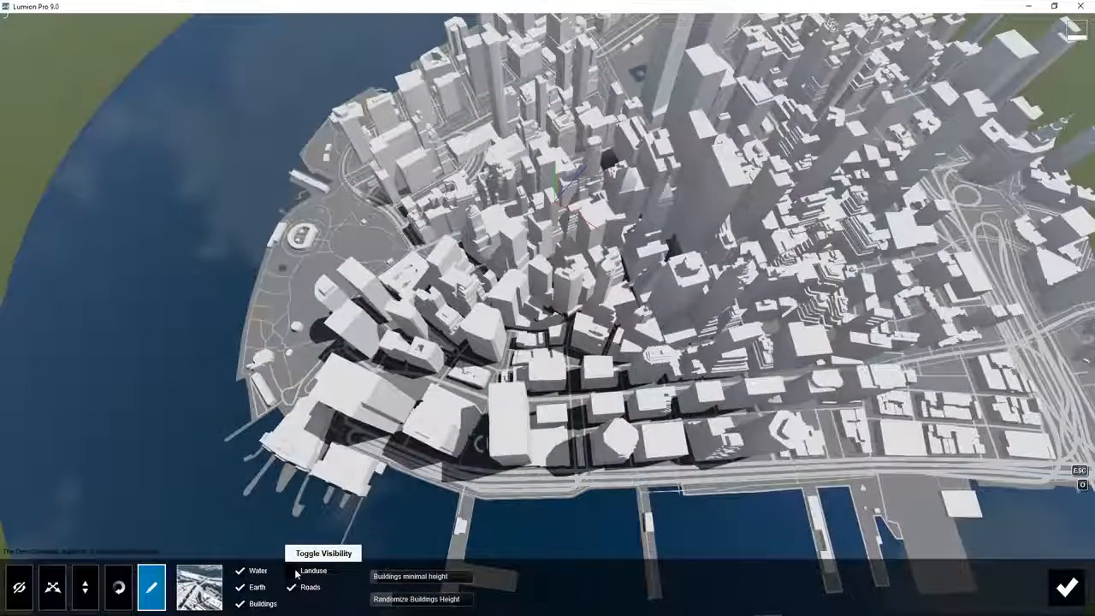
{"action": "left_click", "coordinate": [292, 570]}
{"action": "left_click", "coordinate": [291, 590]}
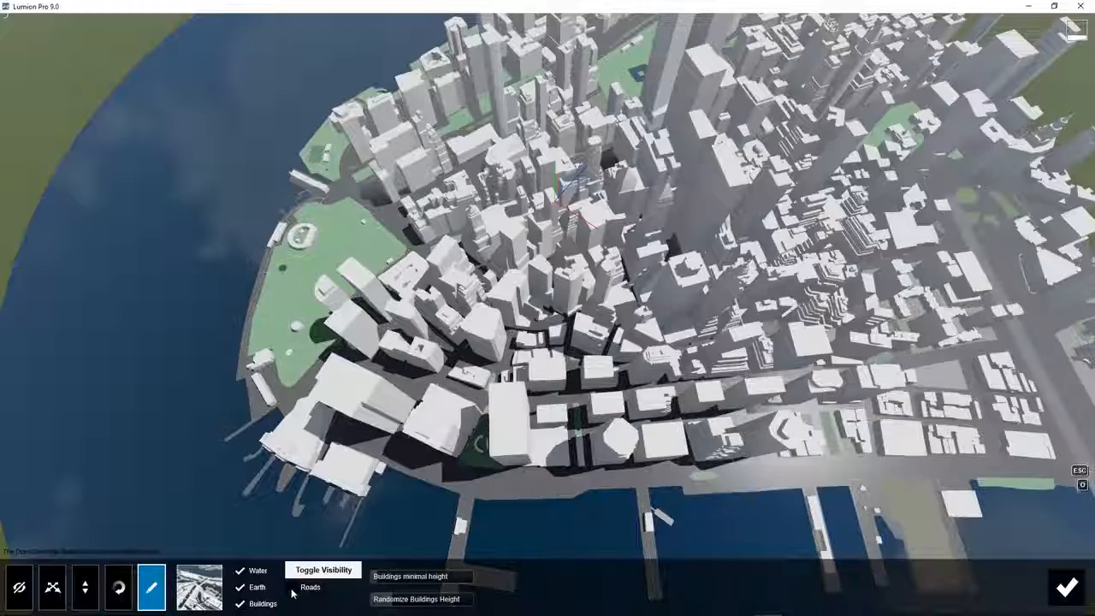
{"action": "left_click", "coordinate": [293, 587]}
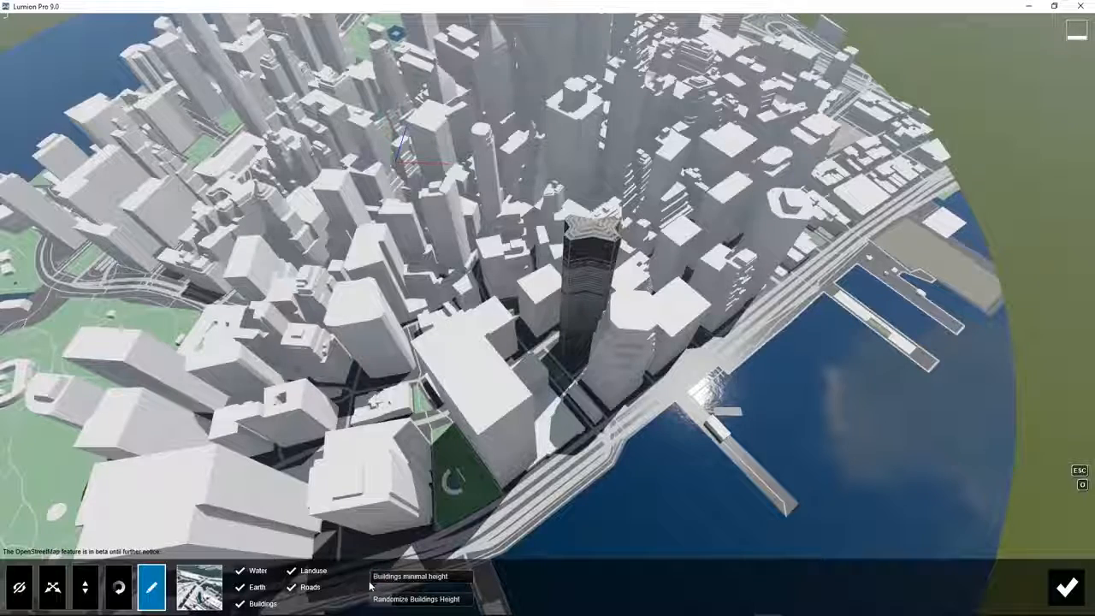
{"action": "mouse_move", "coordinate": [382, 584]}
{"action": "left_mouse_down"}
{"action": "mouse_move", "coordinate": [451, 583]}
{"action": "mouse_move", "coordinate": [392, 585]}
{"action": "left_mouse_up"}
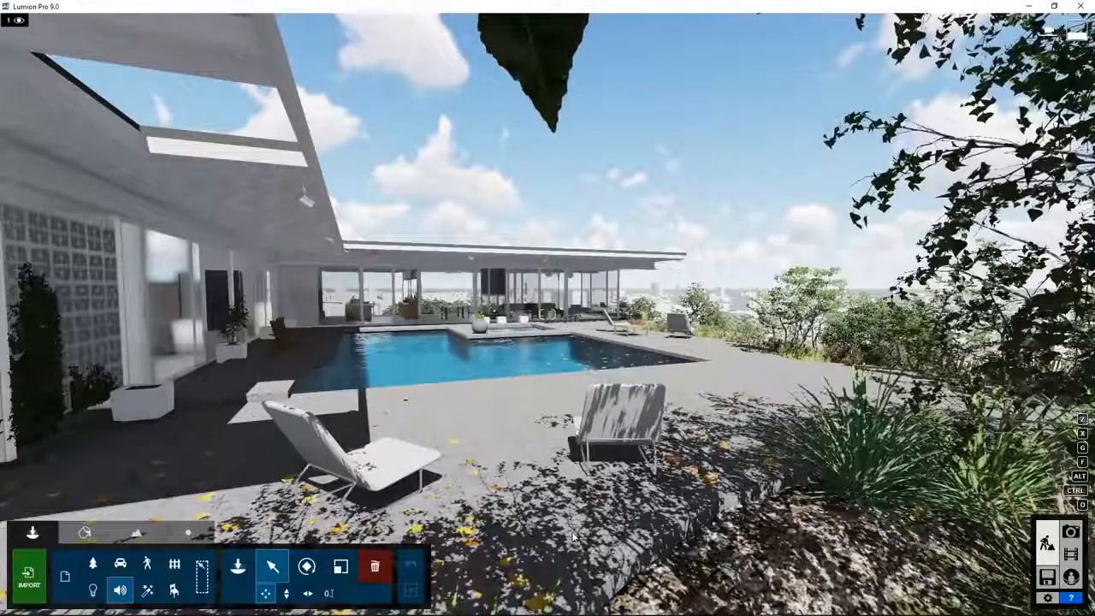
Fly the camera high above the thatched villa and garden to reveal the surrounding city blocks.
{"action": "key", "text": "q"}
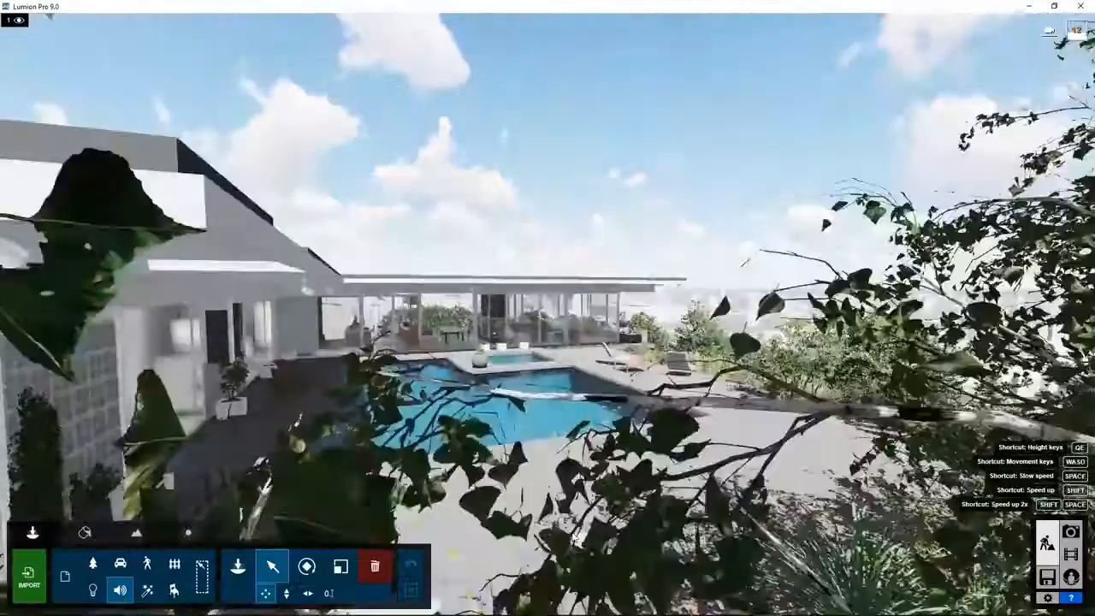
{"action": "key", "text": "w"}
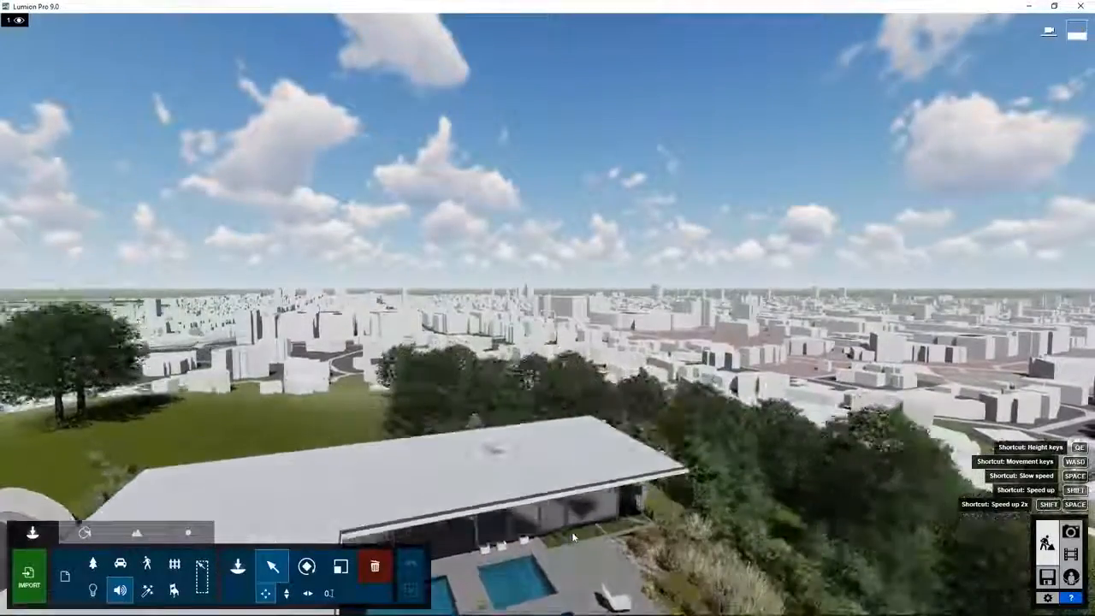
{"action": "key", "text": "w"}
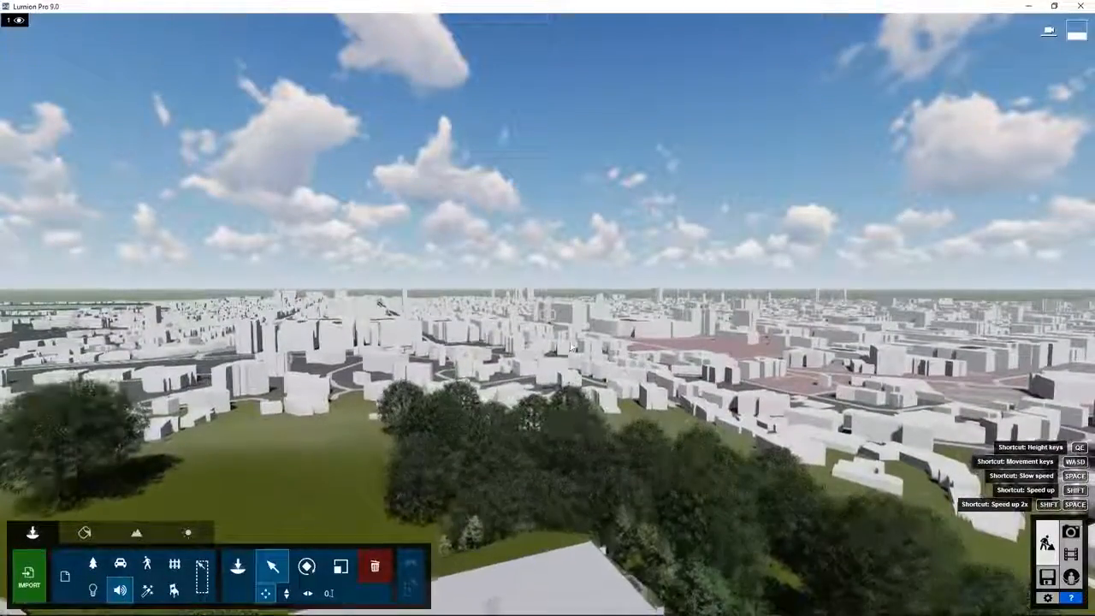
{"action": "right_click_drag", "start_coordinate": [547, 308], "coordinate": [919, 361]}
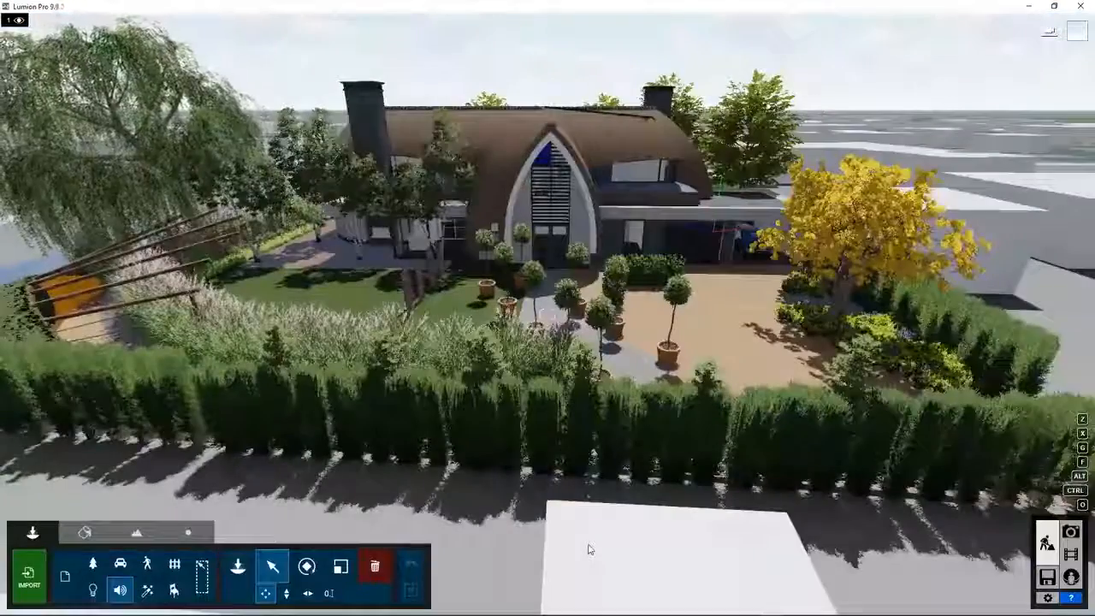
{"action": "key", "text": "q"}
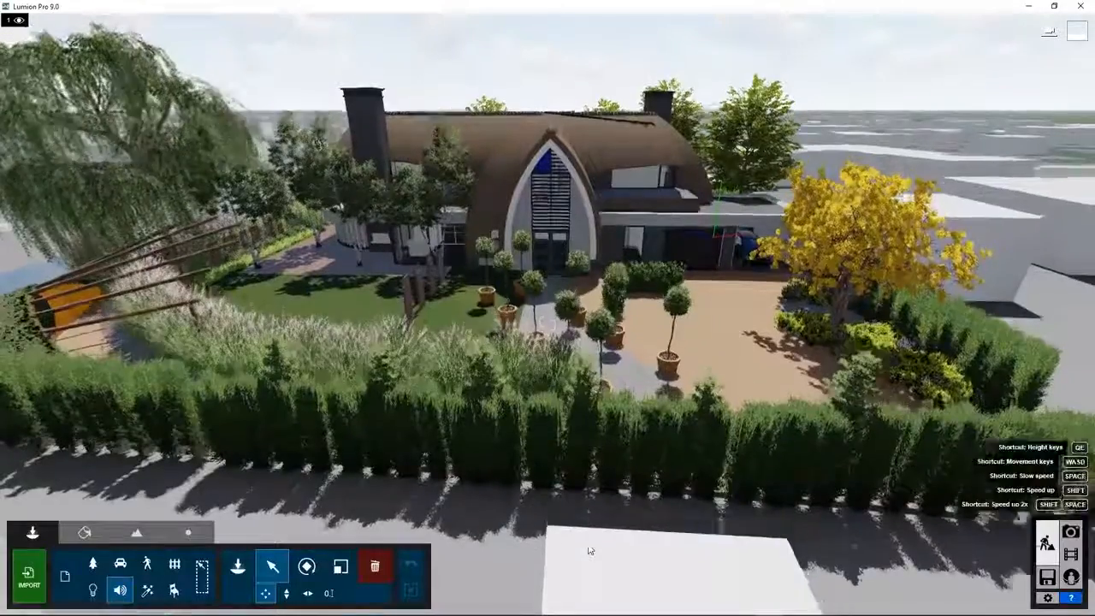
{"action": "key", "text": "q"}
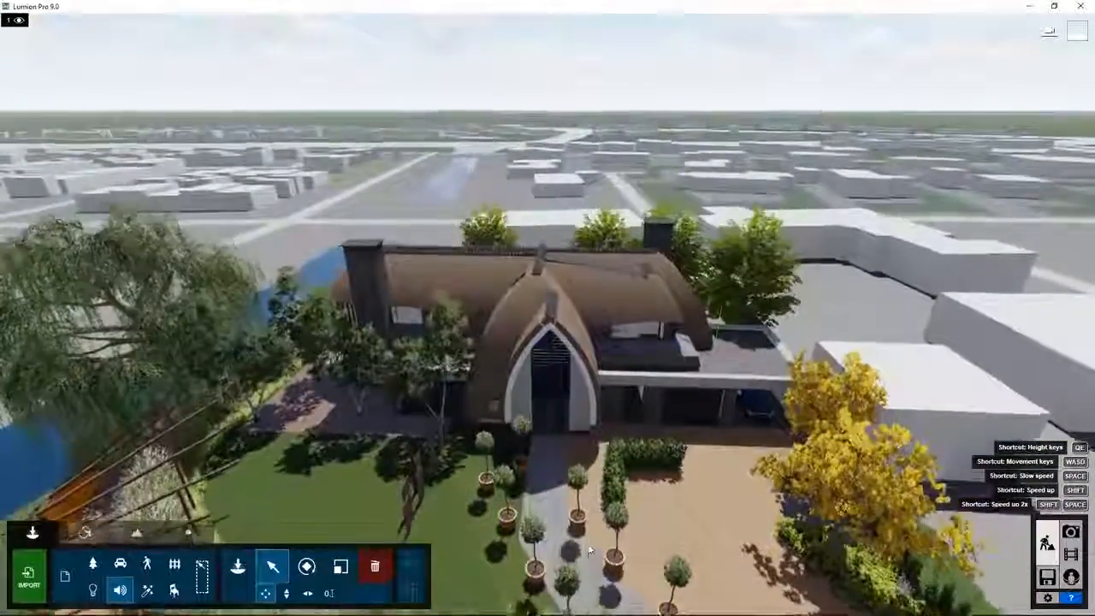
{"action": "key", "text": "q"}
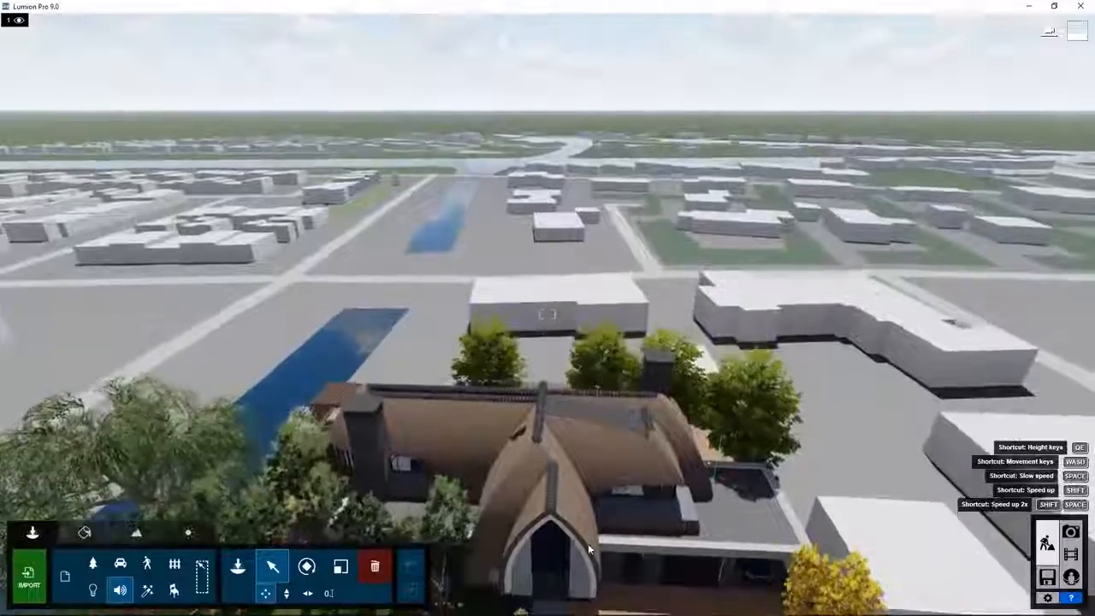
{"action": "key", "text": "q"}
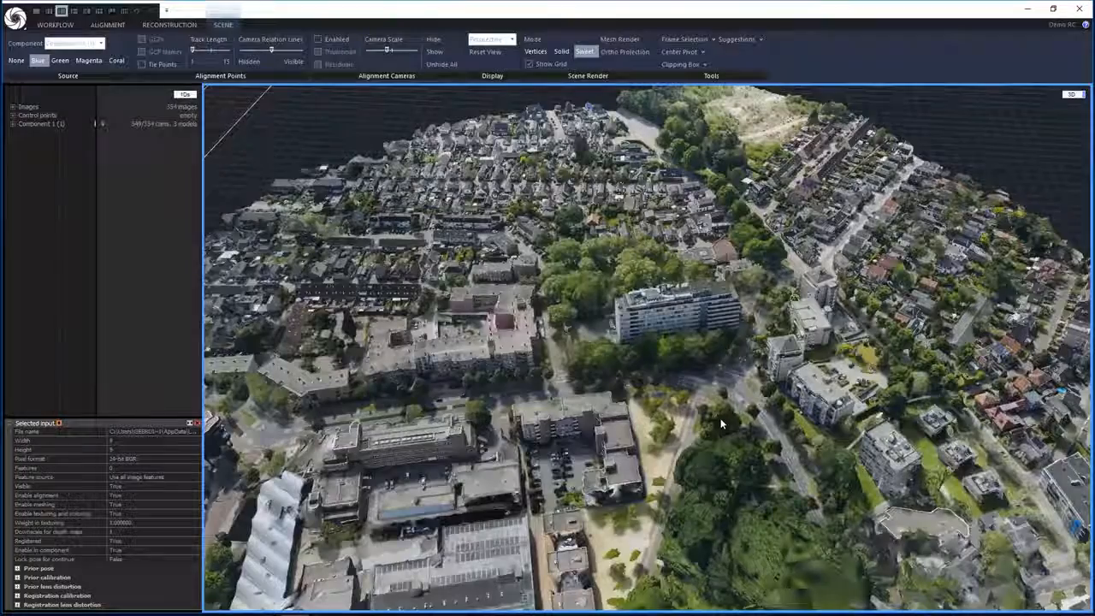
Orbit the city model, then zoom and orbit the beach model to a near top-down view.
{"action": "left_click_drag", "start_coordinate": [721, 423], "coordinate": [557, 385]}
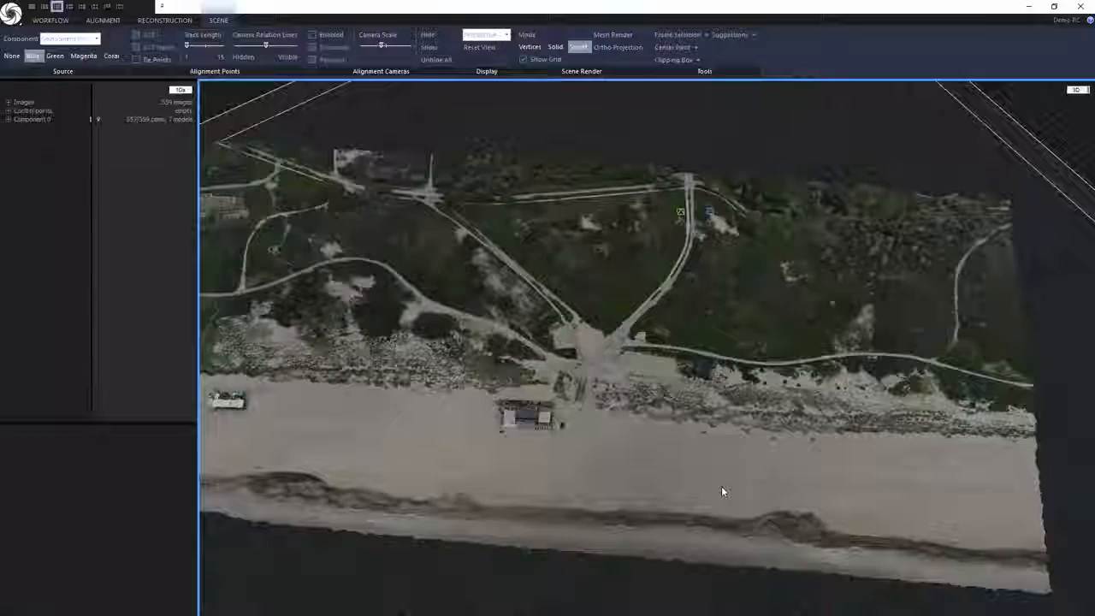
{"action": "left_click_drag", "start_coordinate": [722, 491], "coordinate": [560, 375]}
{"action": "scroll", "coordinate": [600, 405], "scroll_direction": "up", "scroll_amount": 8}
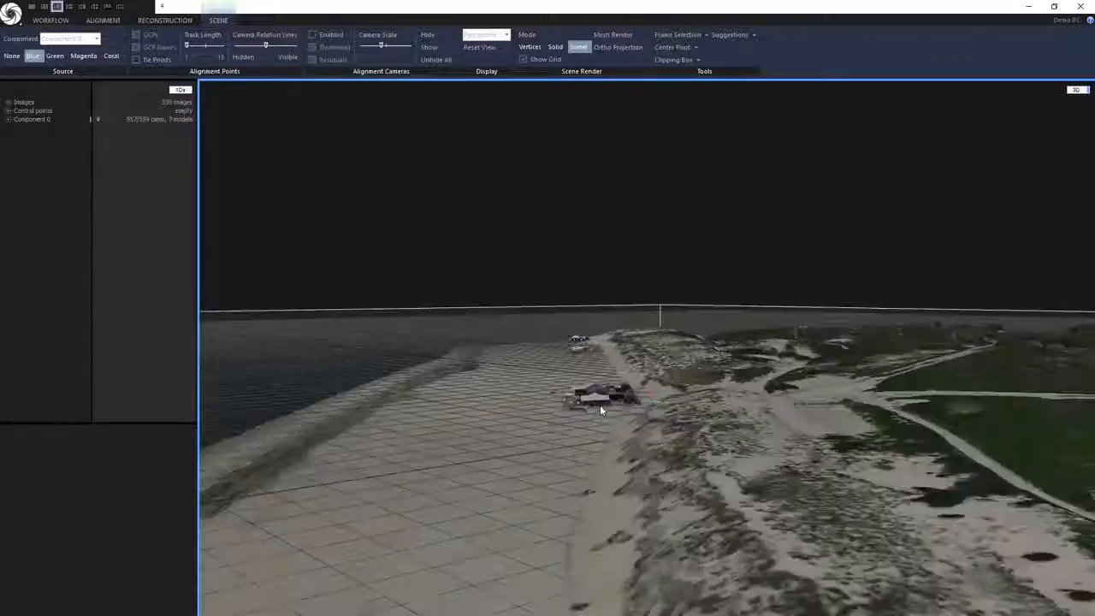
{"action": "left_click_drag", "start_coordinate": [600, 404], "coordinate": [633, 433]}
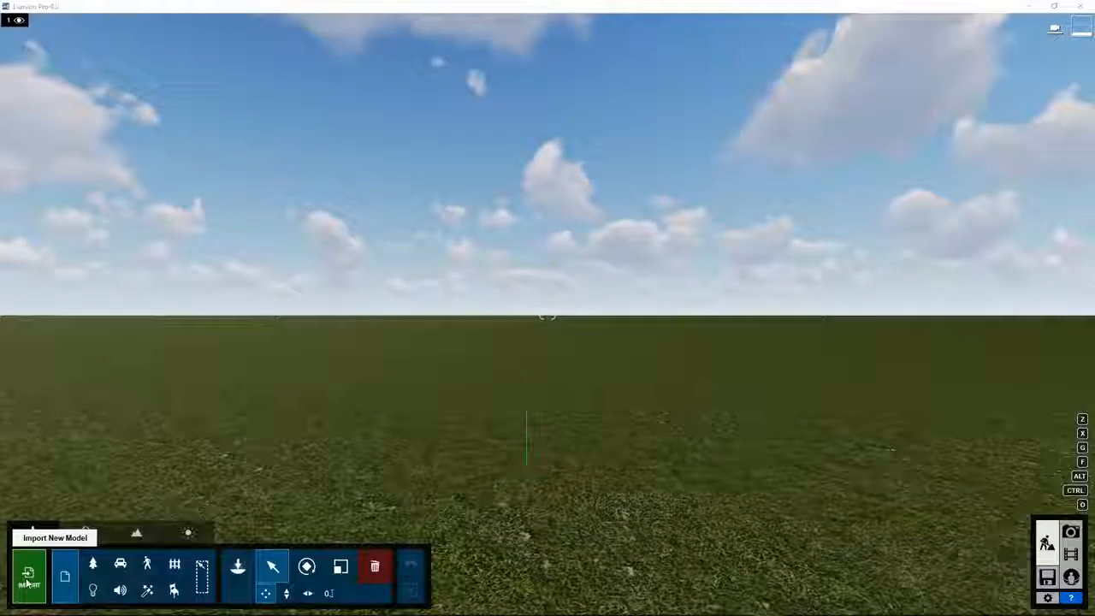
Import beach_3_combi_300k_polys_7.fbx and place it in the scene.
{"action": "left_click", "coordinate": [29, 578]}
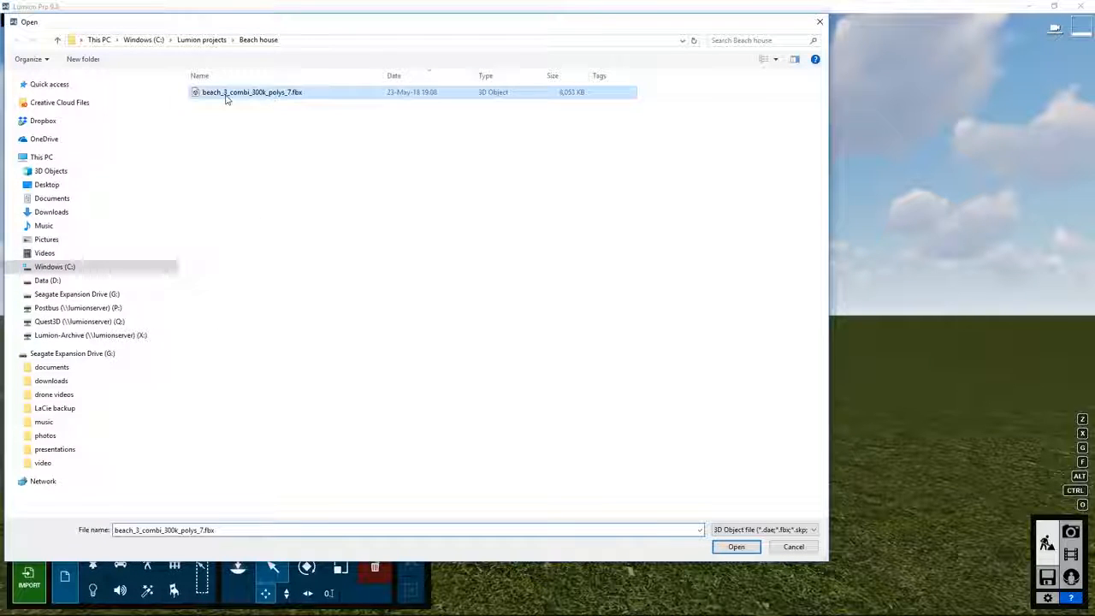
{"action": "left_click", "coordinate": [734, 547]}
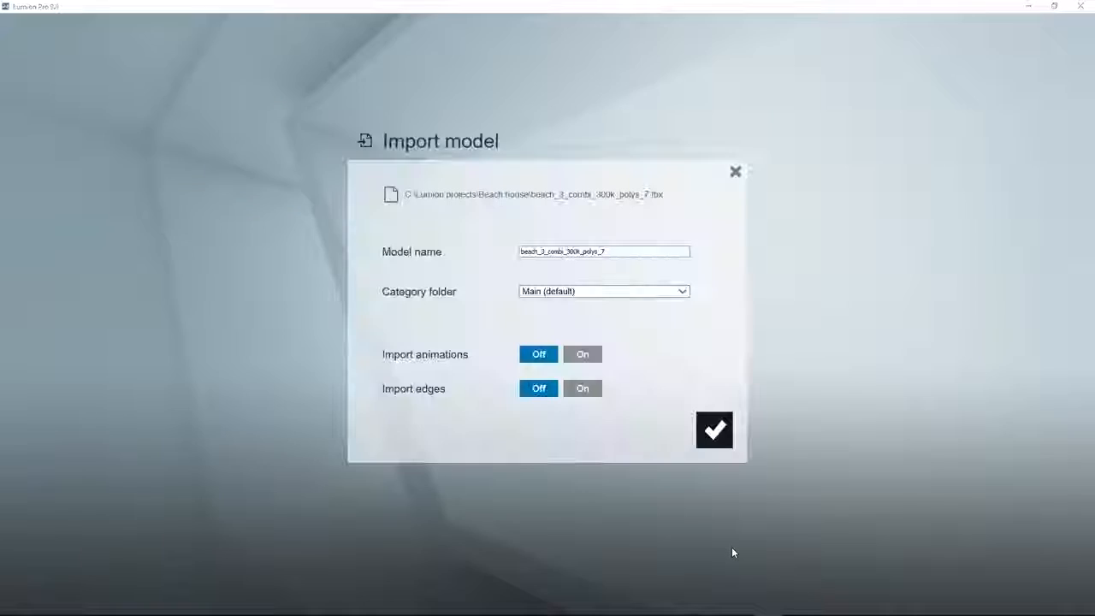
{"action": "left_click", "coordinate": [714, 430]}
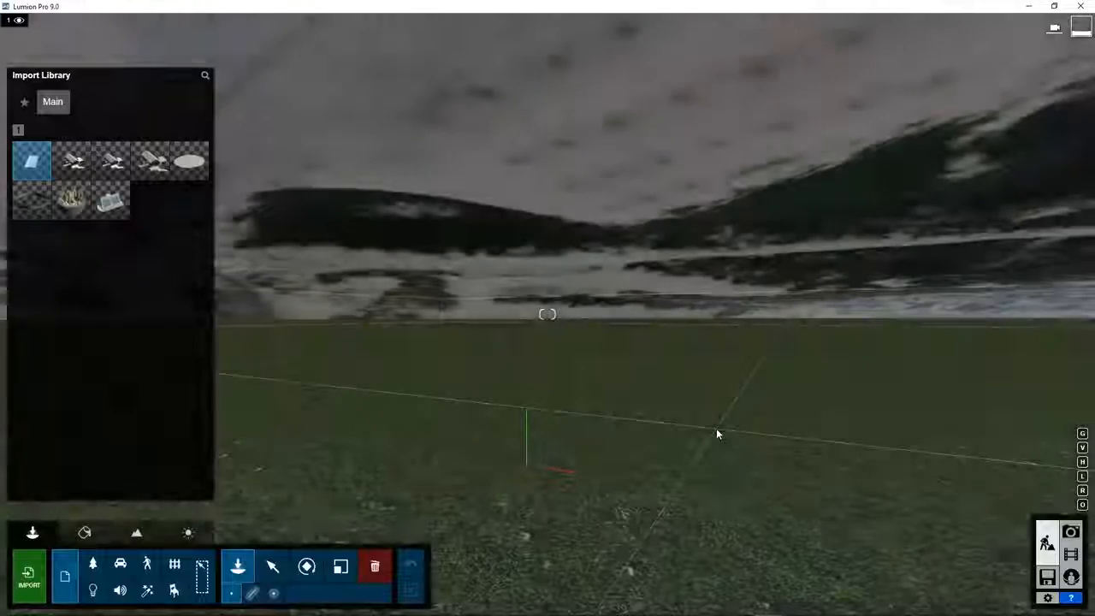
{"action": "left_click", "coordinate": [568, 425]}
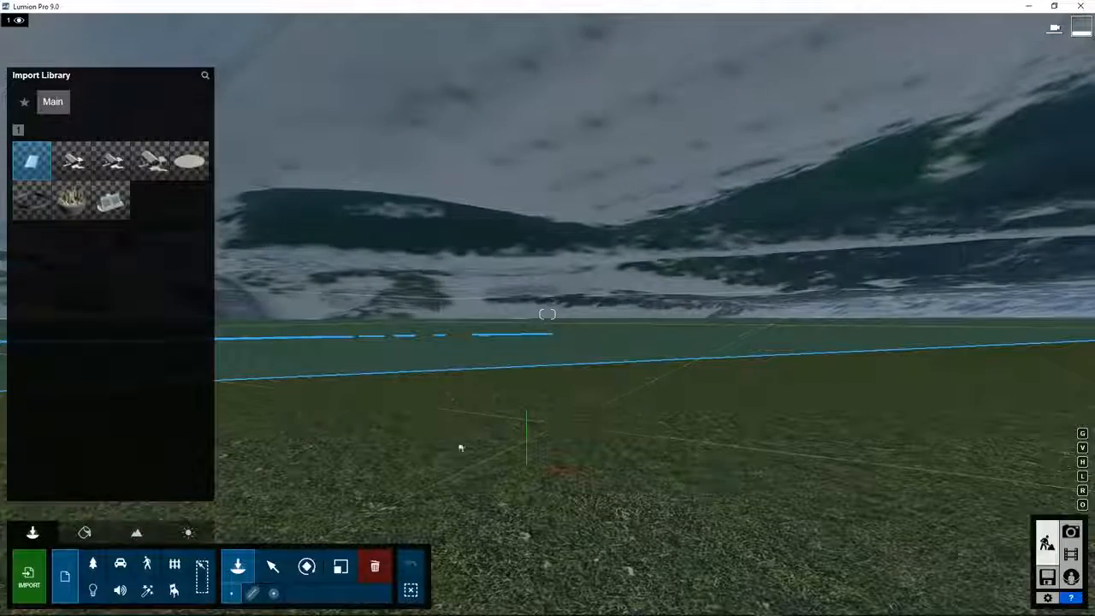
{"action": "left_click", "coordinate": [272, 566]}
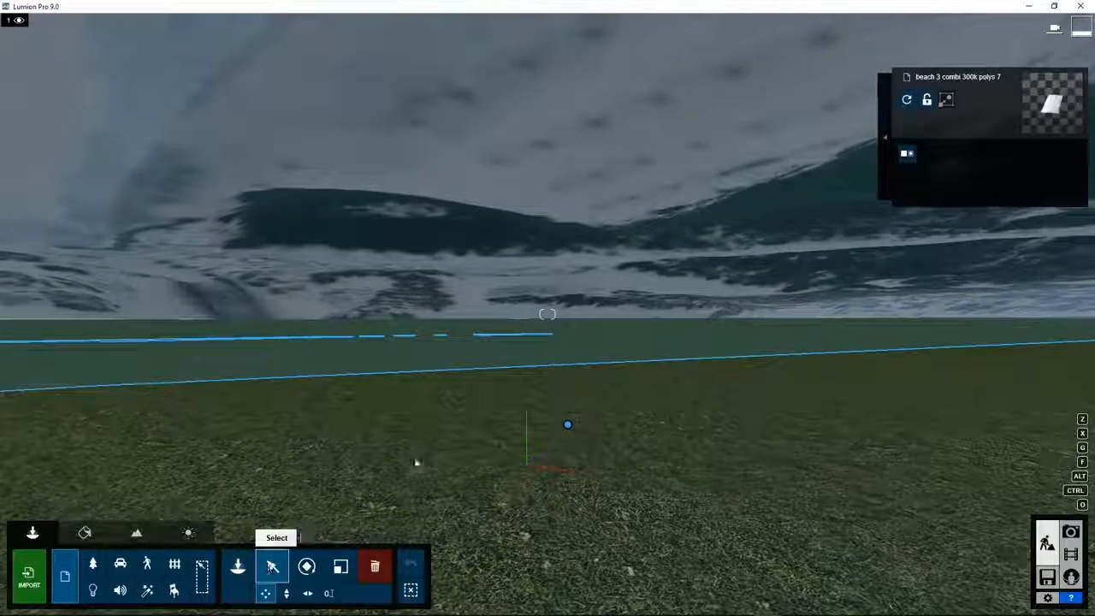
{"action": "right_click_drag", "start_coordinate": [450, 431], "coordinate": [479, 427]}
{"action": "left_click", "coordinate": [479, 426]}
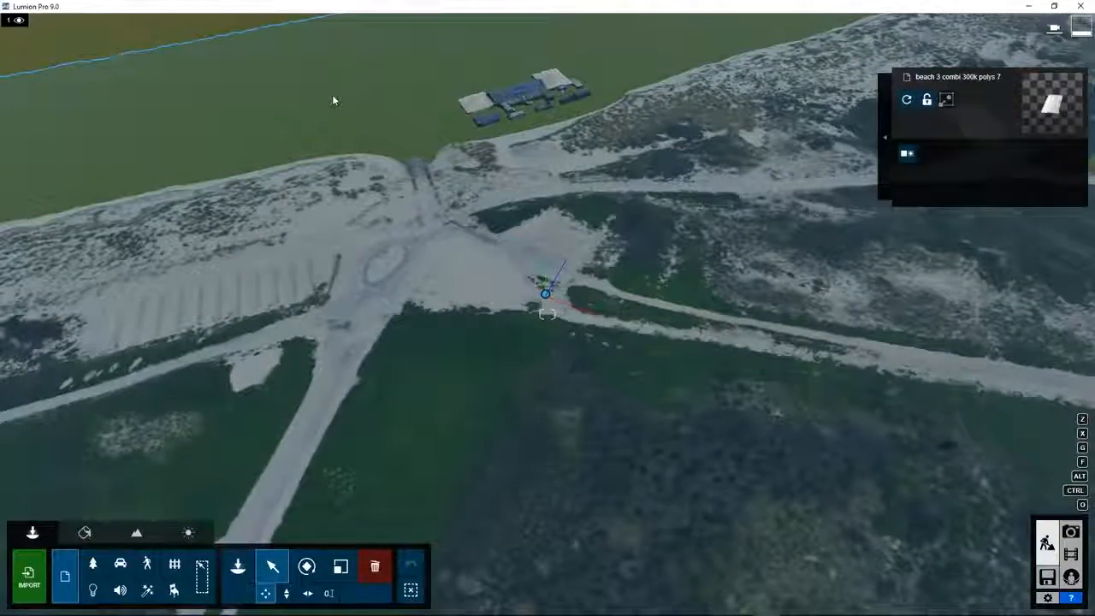
{"action": "right_click_drag", "start_coordinate": [332, 100], "coordinate": [145, 89]}
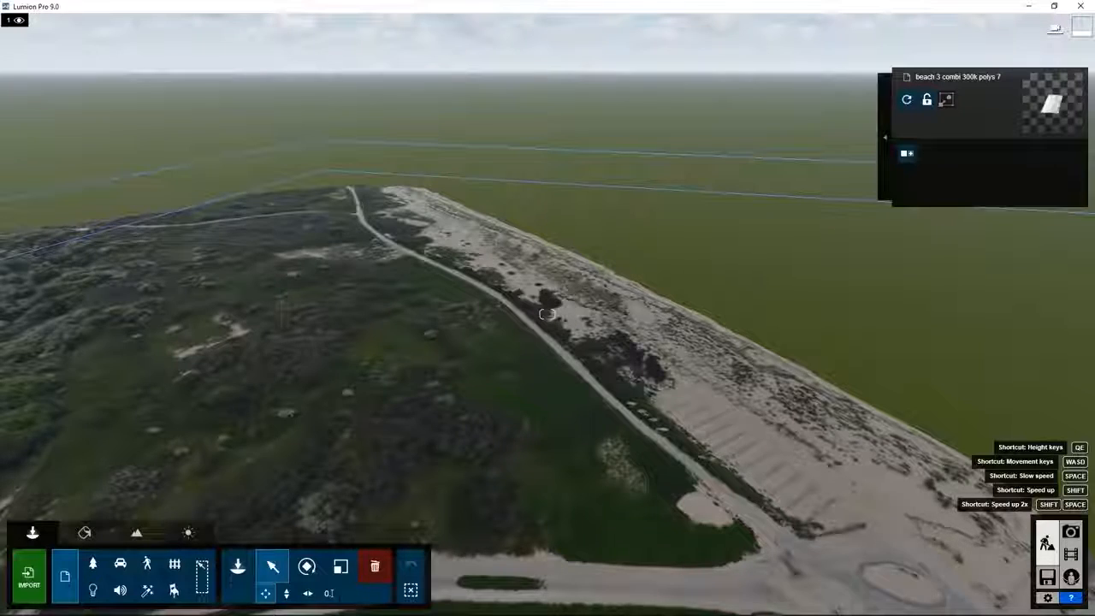
{"action": "right_click_drag", "start_coordinate": [145, 89], "coordinate": [165, 25]}
{"action": "key", "text": "w"}
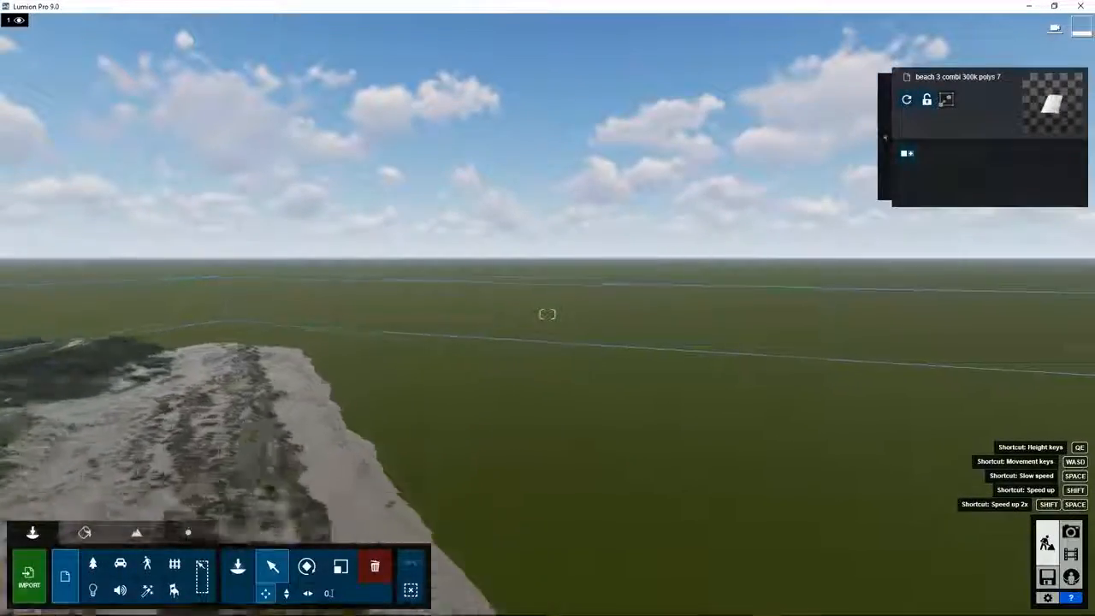
{"action": "right_click_drag", "start_coordinate": [489, 220], "coordinate": [354, 222]}
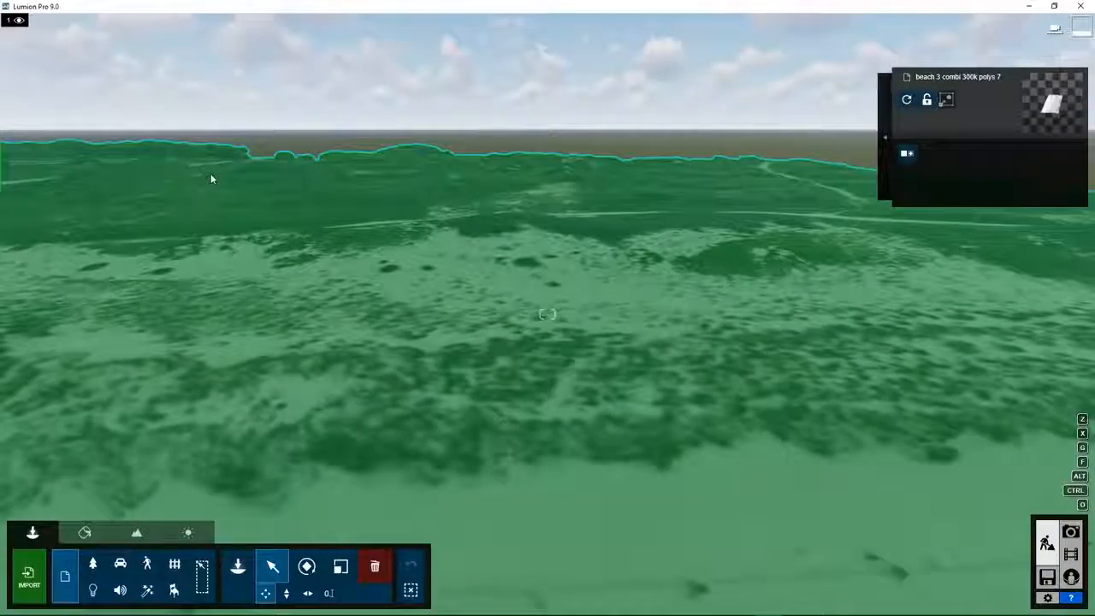
{"action": "key", "text": "w"}
{"action": "key", "text": "w"}
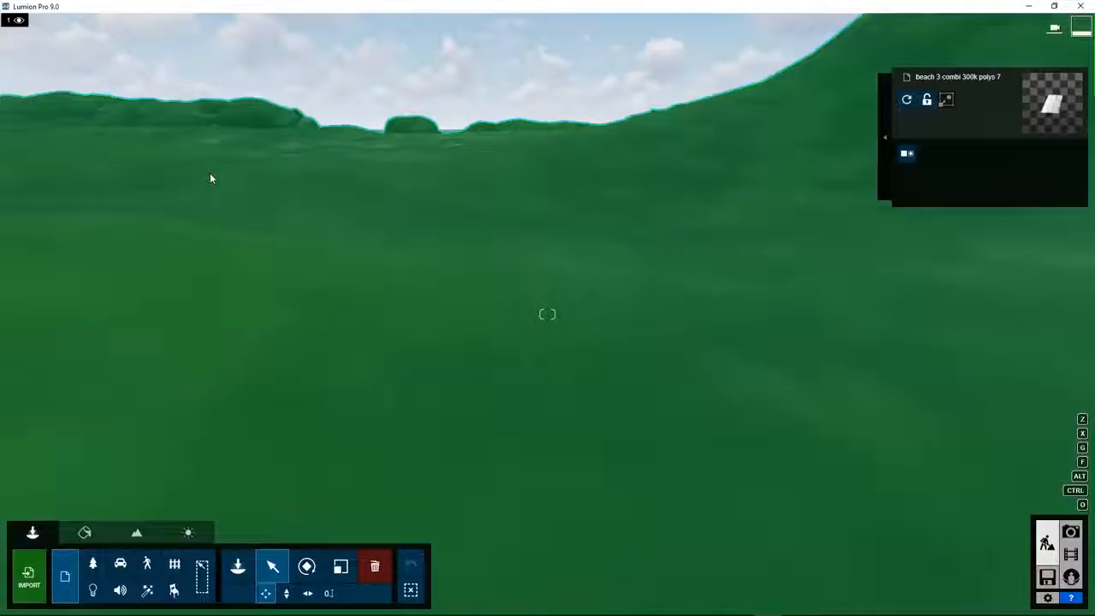
{"action": "key", "text": "w"}
{"action": "right_click_drag", "start_coordinate": [256, 266], "coordinate": [337, 257]}
{"action": "key", "text": "w"}
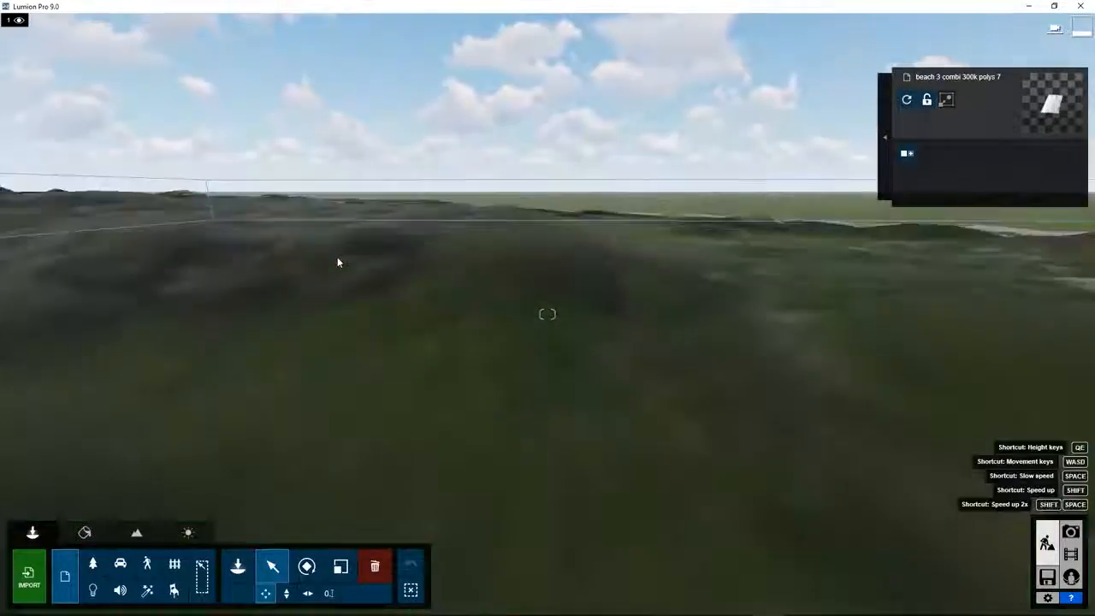
{"action": "right_click_drag", "start_coordinate": [337, 263], "coordinate": [346, 194]}
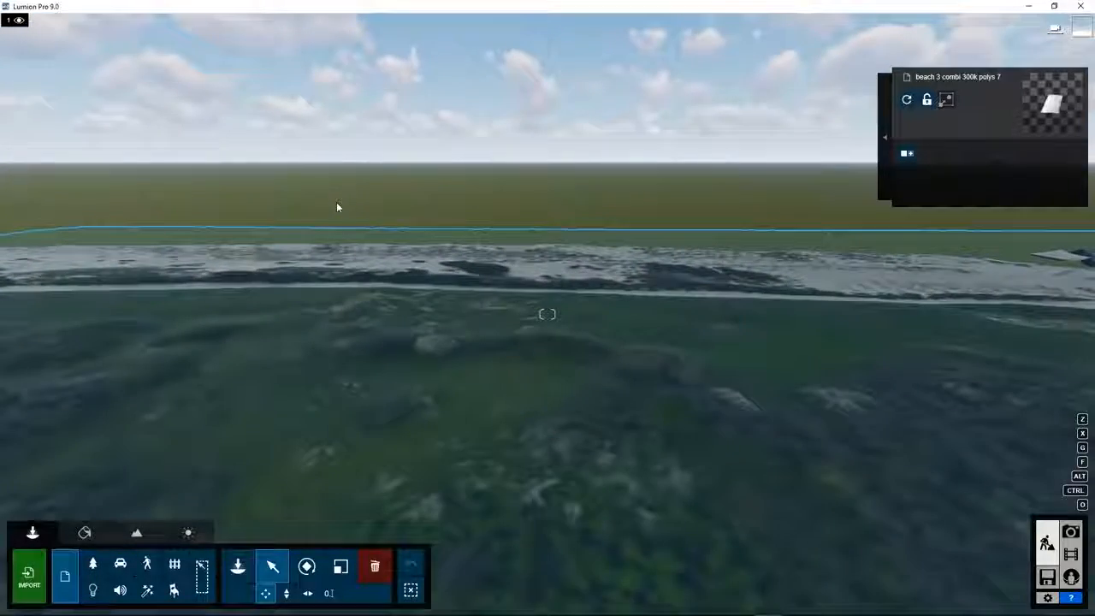
{"action": "key", "text": "w"}
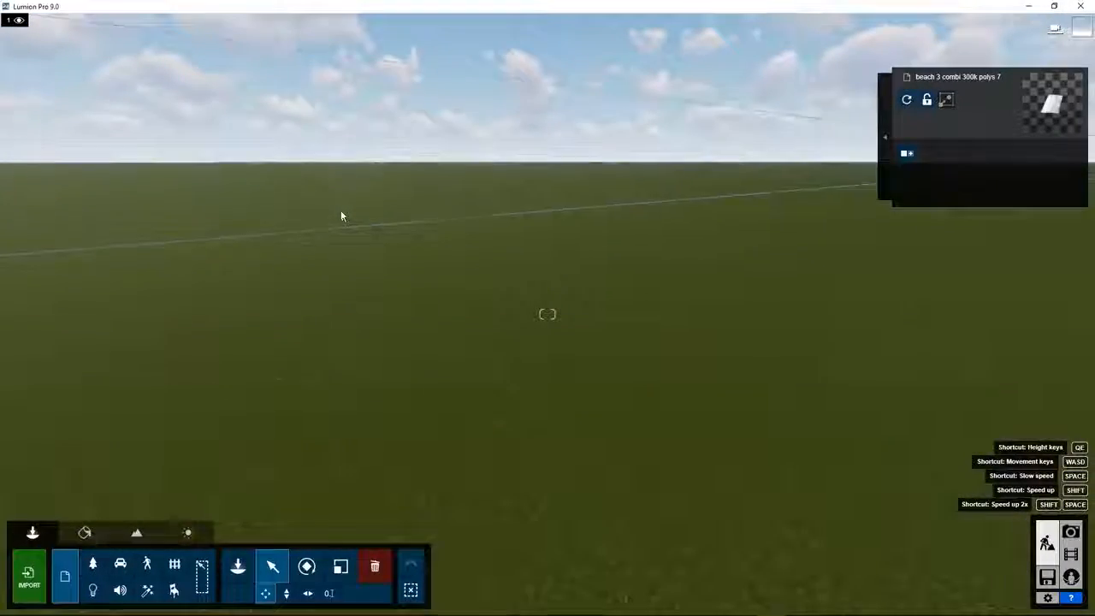
{"action": "right_click_drag", "start_coordinate": [327, 288], "coordinate": [404, 284]}
{"action": "key", "text": "w"}
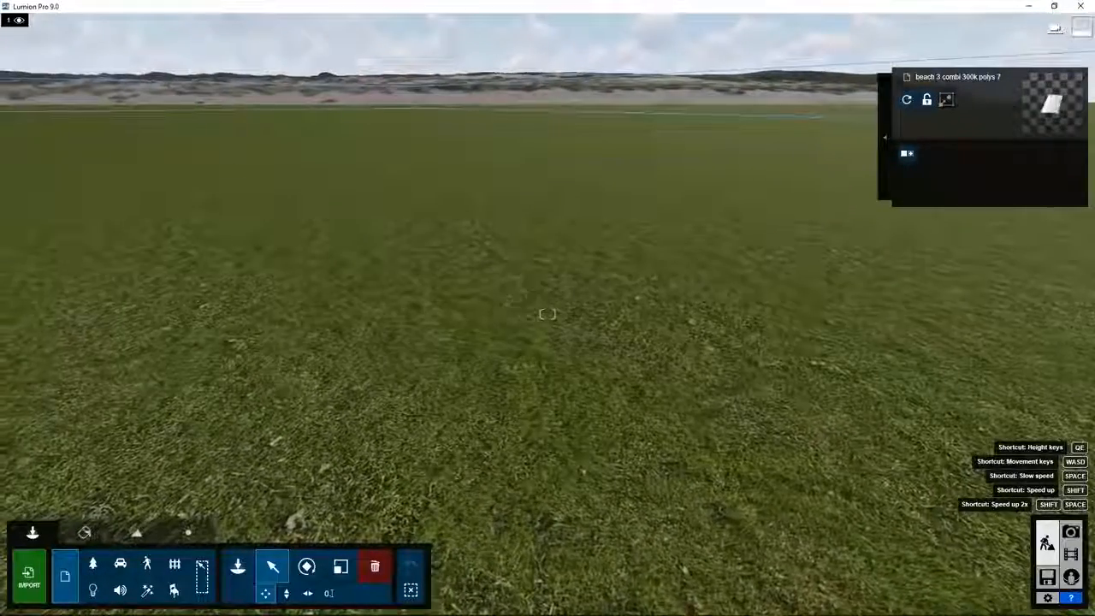
{"action": "key", "text": "w"}
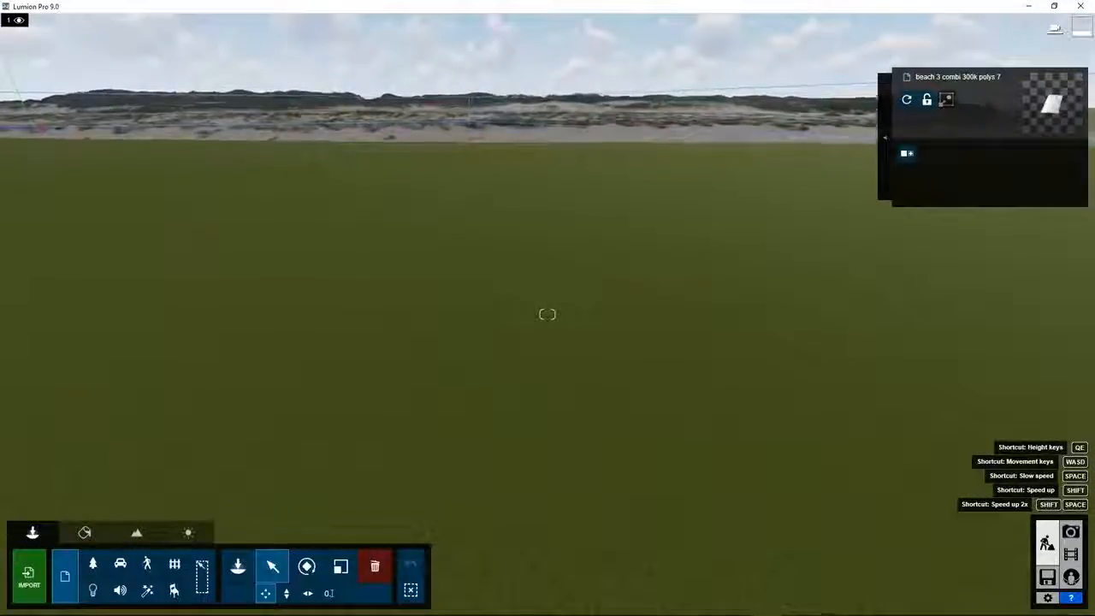
{"action": "key", "text": "w"}
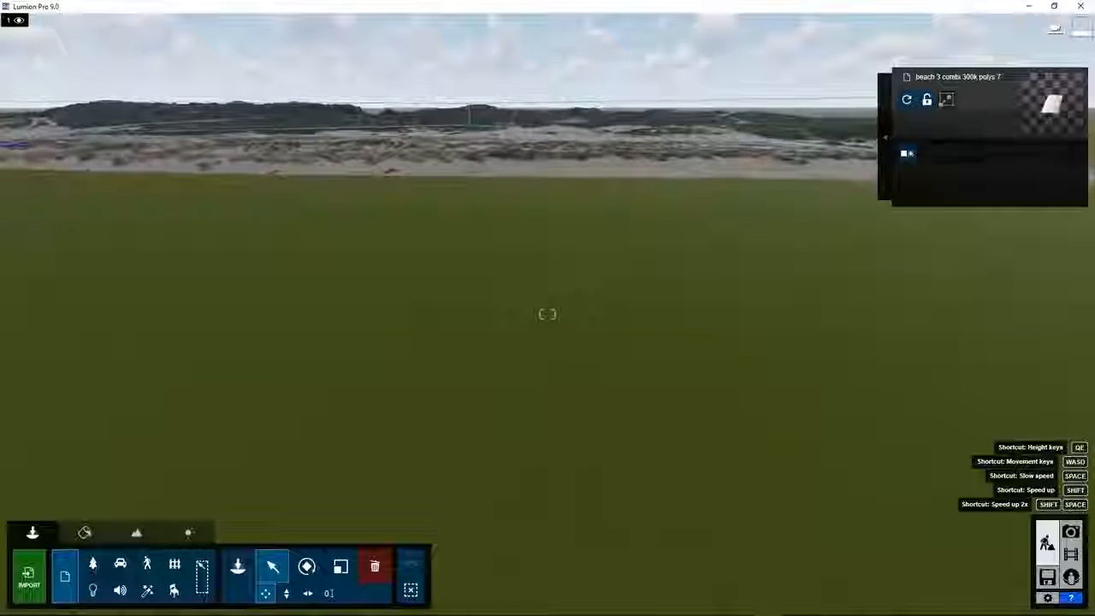
{"action": "key", "text": "q"}
{"action": "right_click_drag", "start_coordinate": [343, 250], "coordinate": [325, 283]}
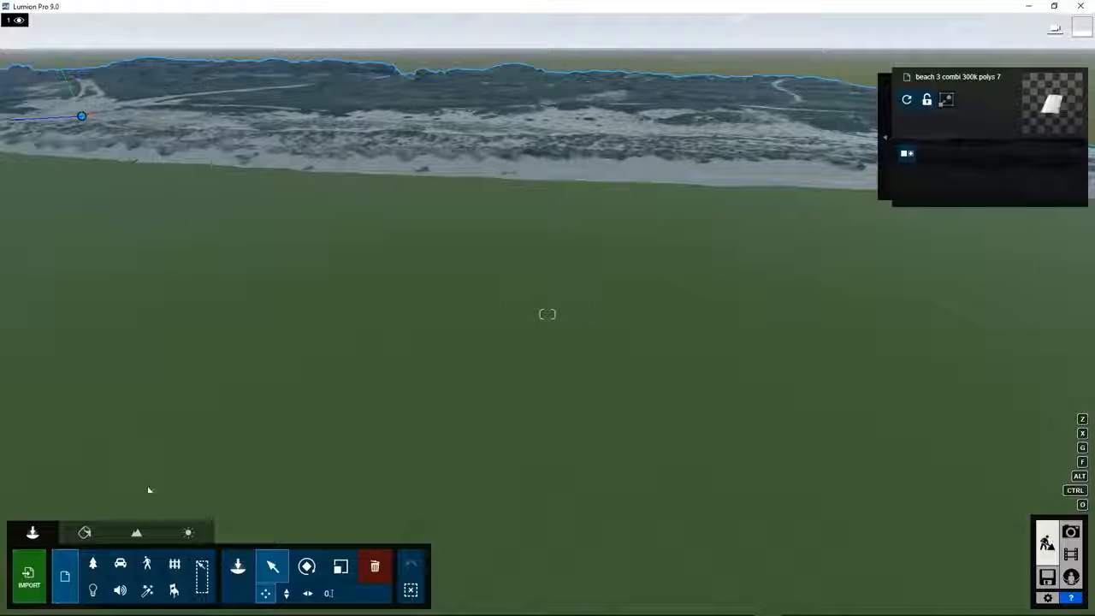
Switch on the Landscape Ocean so sea water replaces the grass around the beach model.
{"action": "left_click", "coordinate": [137, 534]}
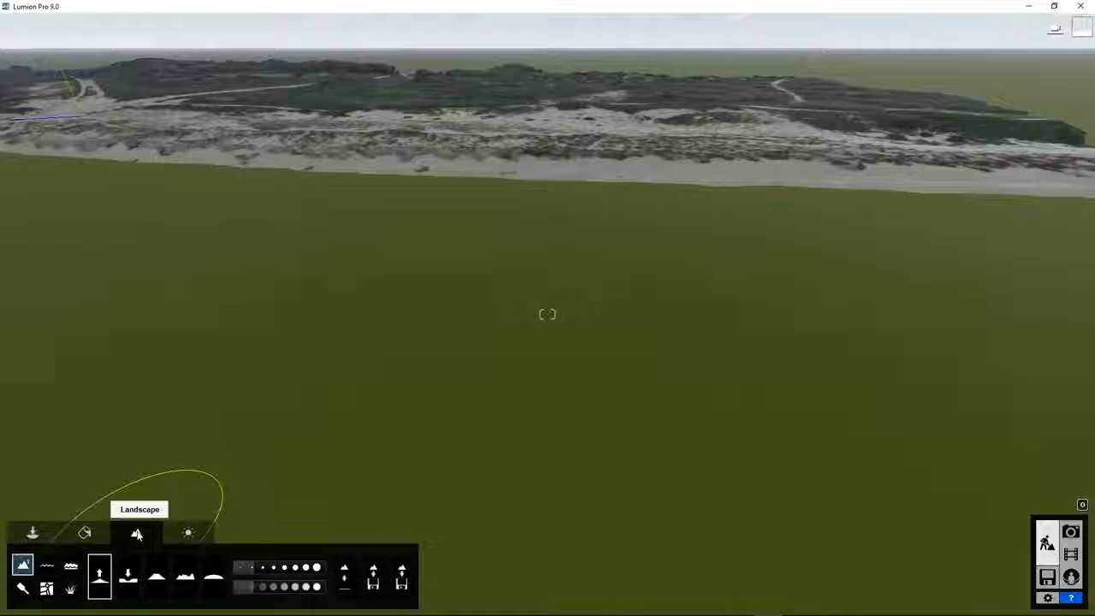
{"action": "left_click", "coordinate": [71, 567]}
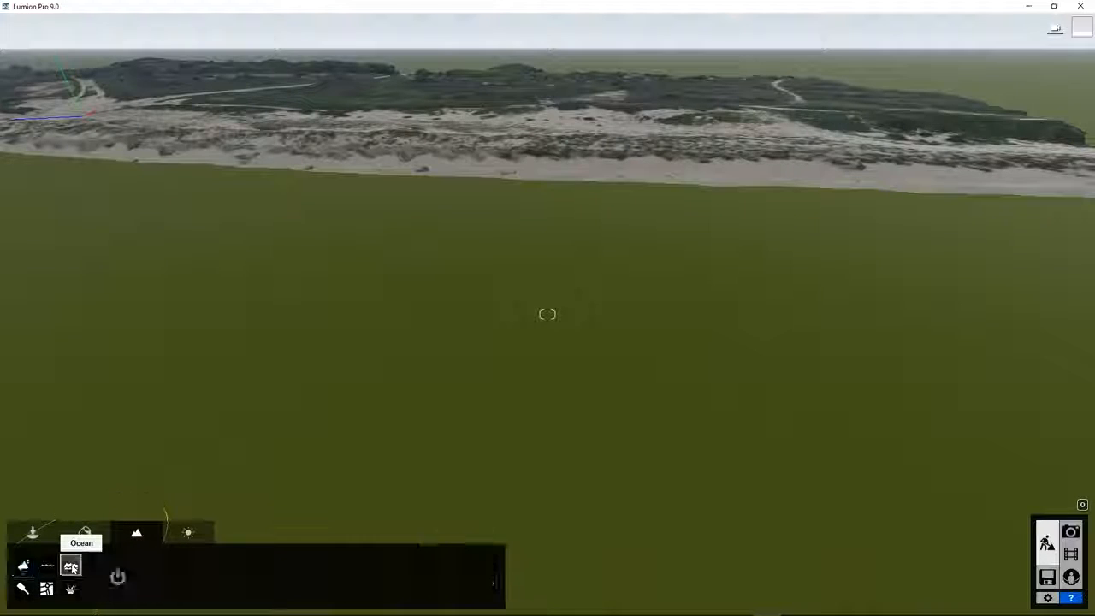
{"action": "left_click", "coordinate": [117, 579]}
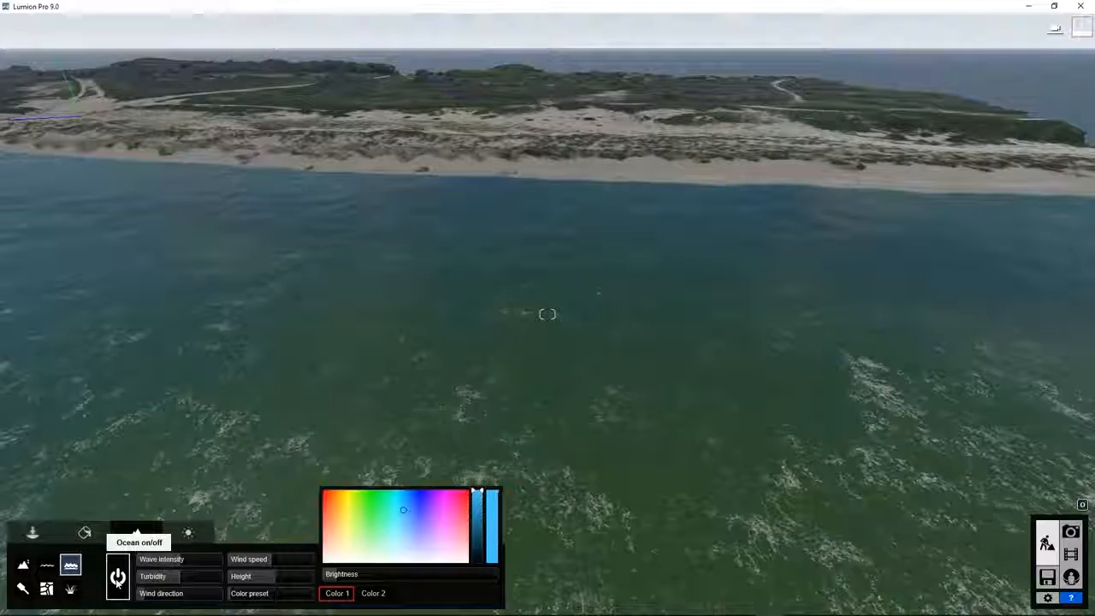
{"action": "left_click", "coordinate": [31, 533]}
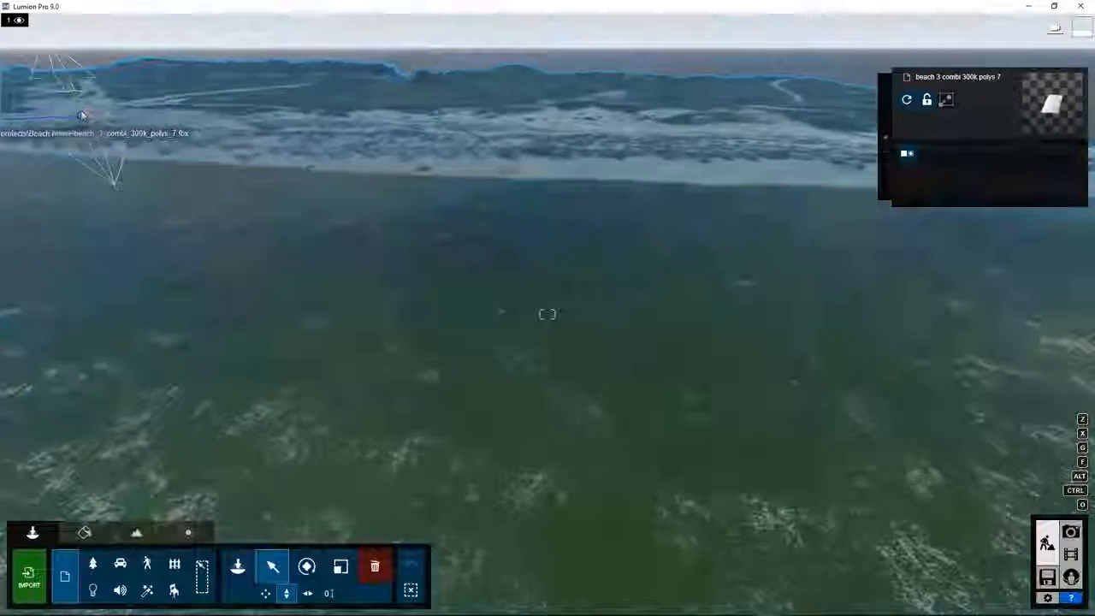
Lower the beach model slightly and fly the camera along the coast to check the shoreline.
{"action": "left_click_drag", "start_coordinate": [83, 115], "coordinate": [24, 20]}
{"action": "right_click_drag", "start_coordinate": [624, 101], "coordinate": [563, 83]}
{"action": "right_click_drag", "start_coordinate": [471, 218], "coordinate": [327, 162]}
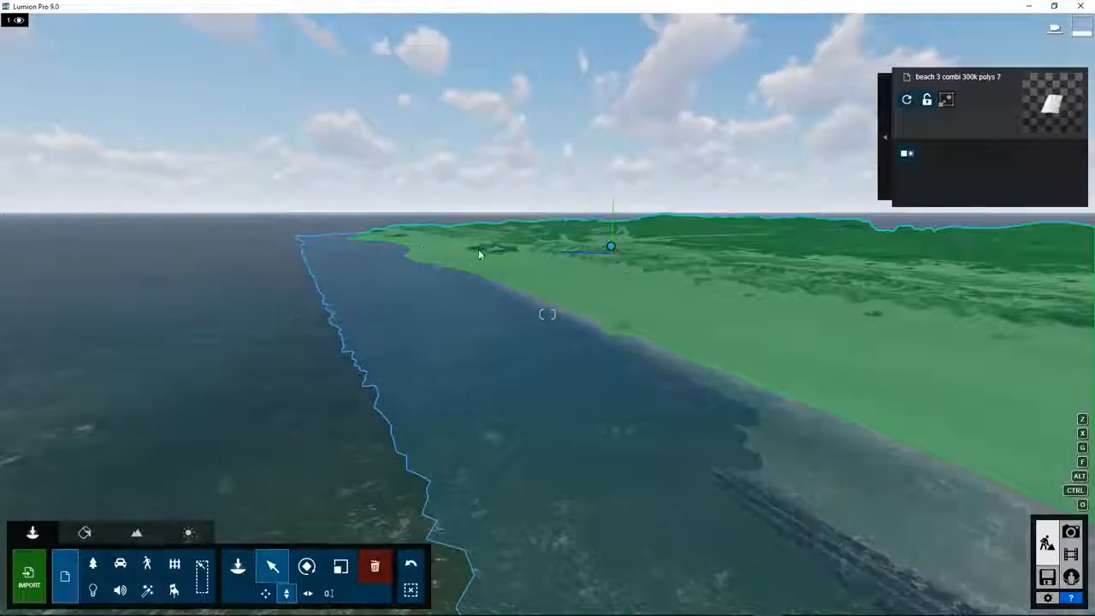
{"action": "key", "text": "w"}
{"action": "right_click_drag", "start_coordinate": [451, 266], "coordinate": [452, 266]}
{"action": "key", "text": "q"}
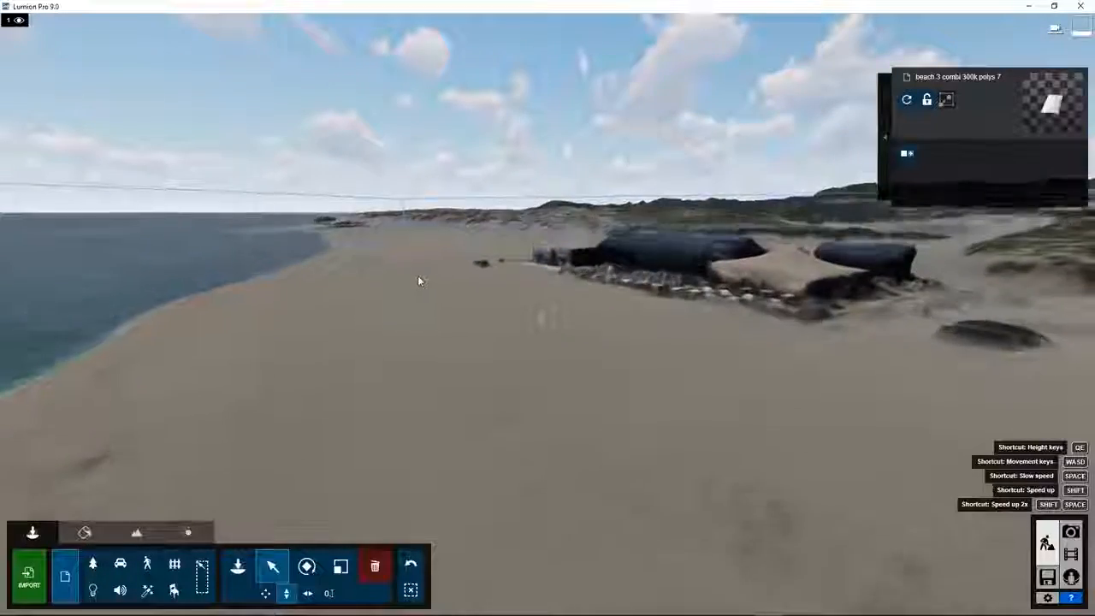
{"action": "right_click_drag", "start_coordinate": [562, 322], "coordinate": [547, 314]}
{"action": "key", "text": "w"}
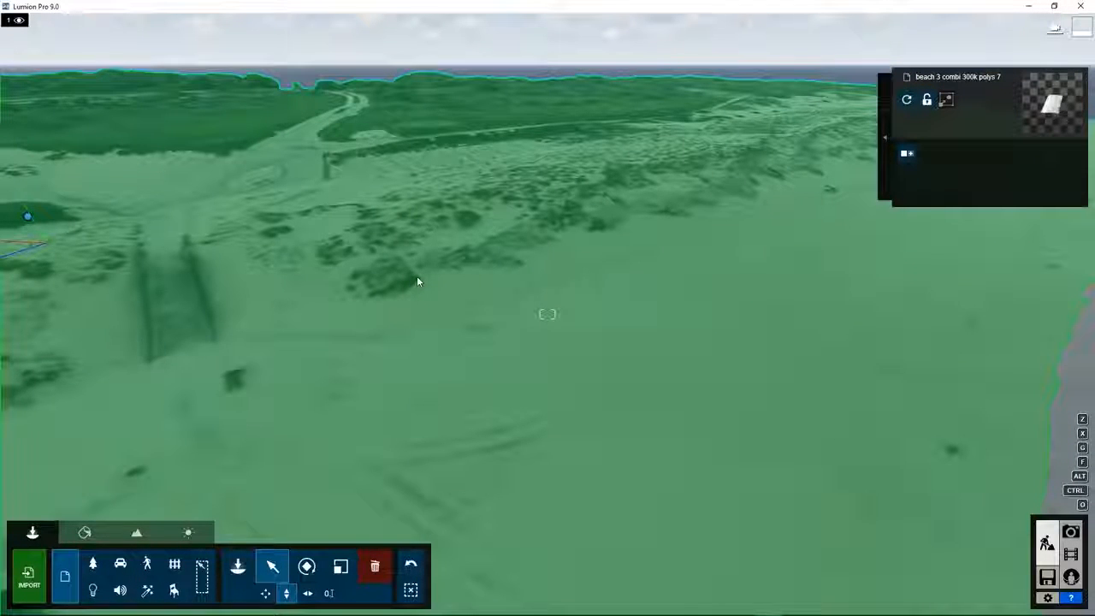
Set the beach terrain material's Gloss to 0 and lower its Reflectivity.
{"action": "left_click", "coordinate": [85, 532]}
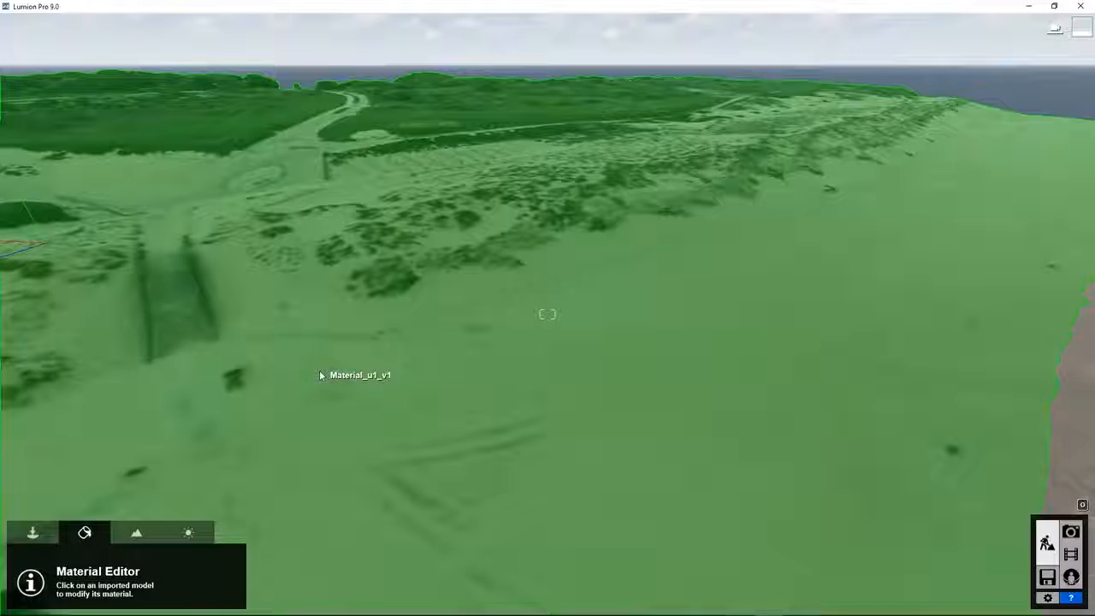
{"action": "left_click", "coordinate": [320, 375]}
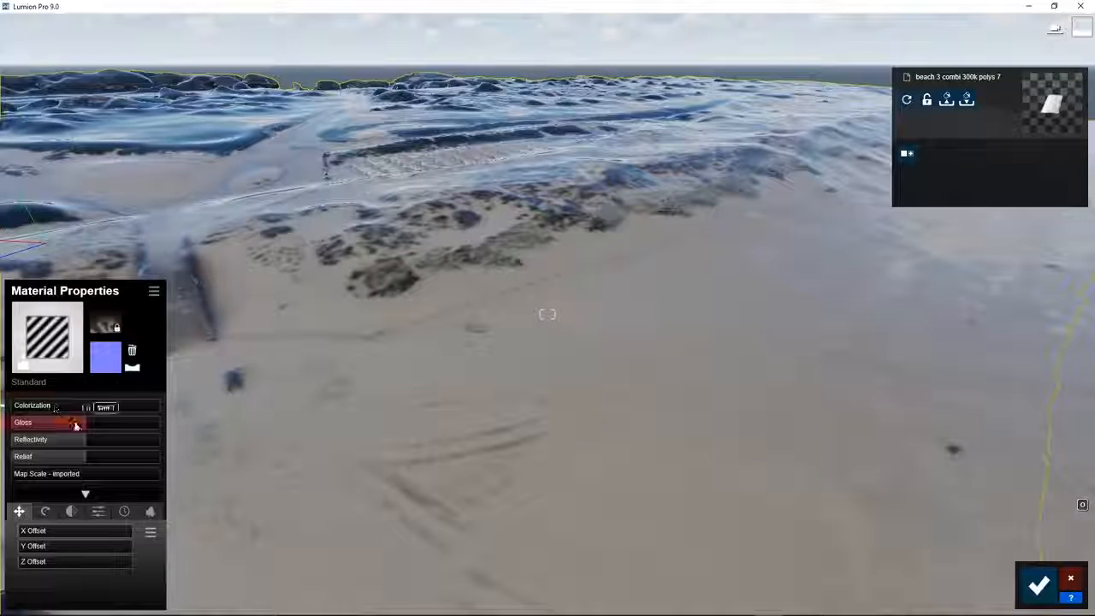
{"action": "left_click_drag", "start_coordinate": [83, 427], "coordinate": [13, 434]}
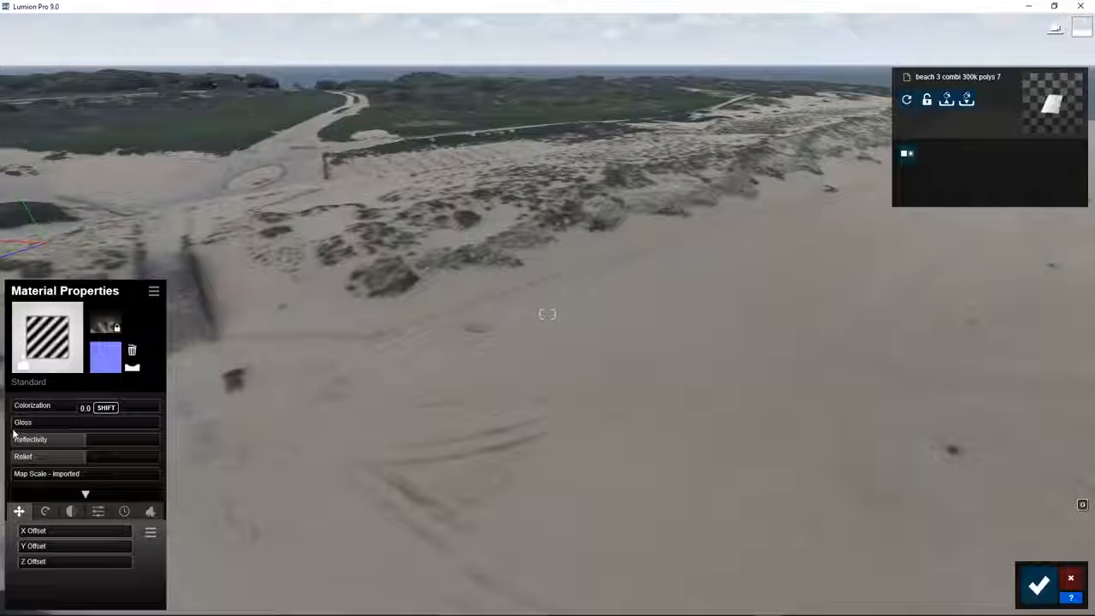
{"action": "left_click_drag", "start_coordinate": [84, 446], "coordinate": [71, 445]}
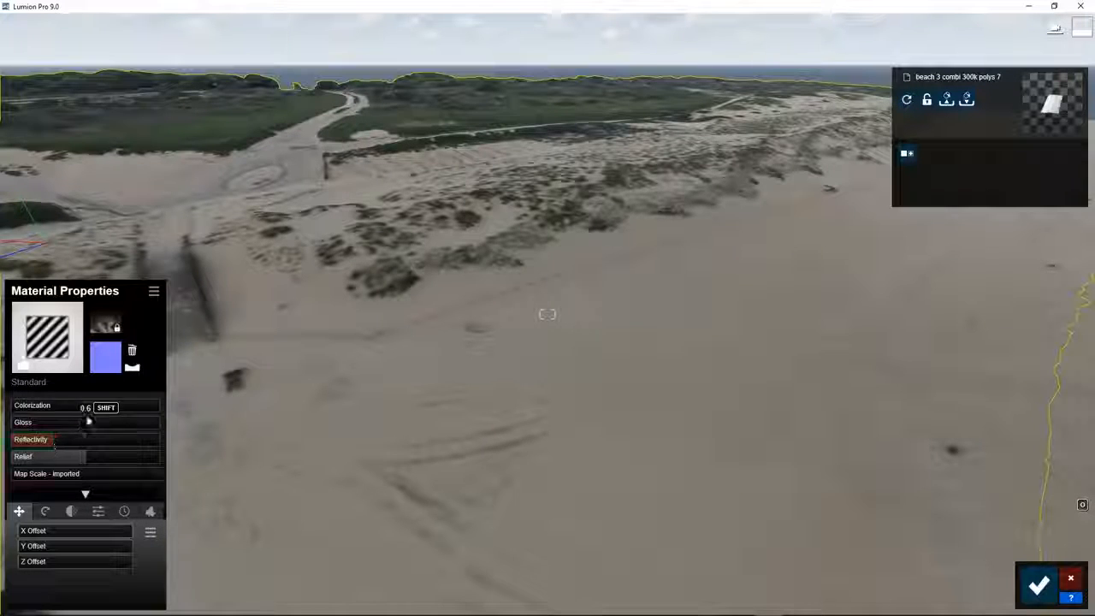
Generate a flipped normal map for the terrain and raise Relief to 1.4.
{"action": "left_click", "coordinate": [131, 369]}
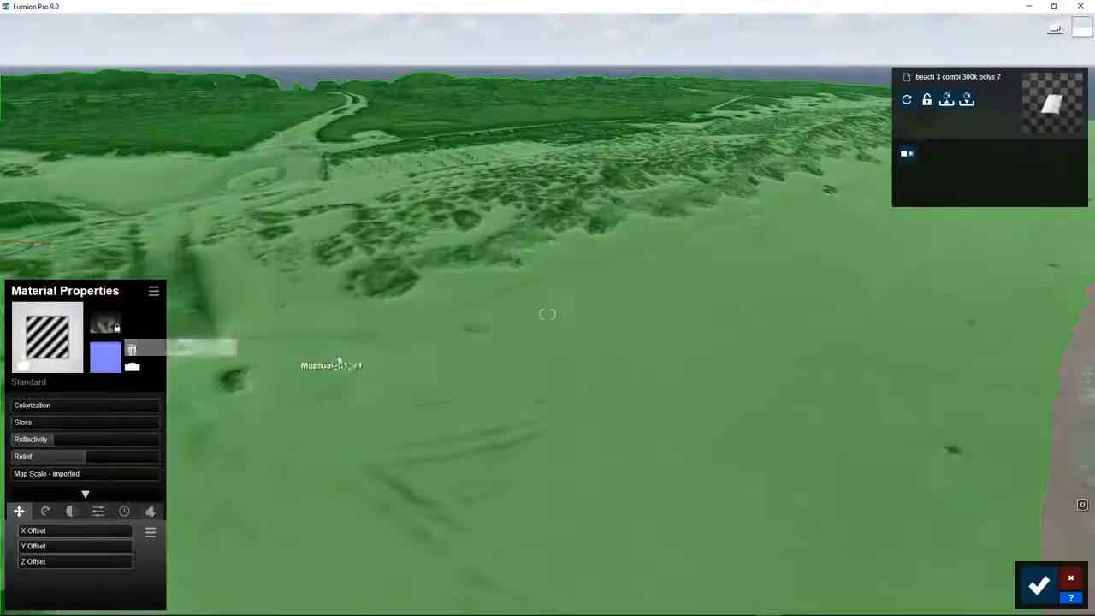
{"action": "right_click_drag", "start_coordinate": [362, 368], "coordinate": [341, 343]}
{"action": "key", "text": "w"}
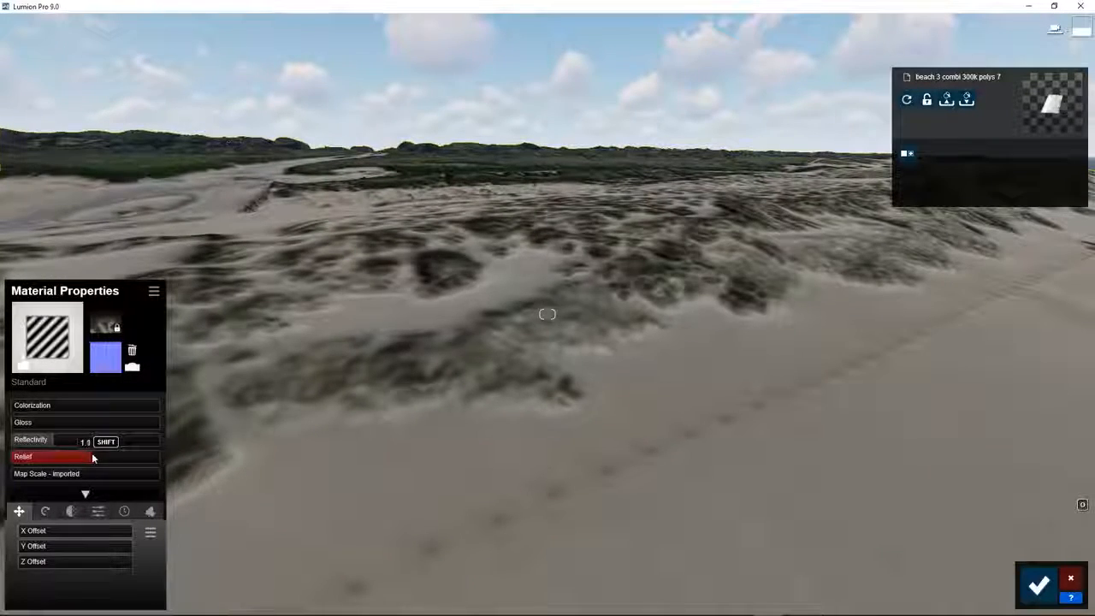
{"action": "mouse_move", "coordinate": [92, 459]}
{"action": "left_mouse_down"}
{"action": "mouse_move", "coordinate": [114, 456]}
{"action": "mouse_move", "coordinate": [68, 456]}
{"action": "mouse_move", "coordinate": [91, 459]}
{"action": "left_mouse_up"}
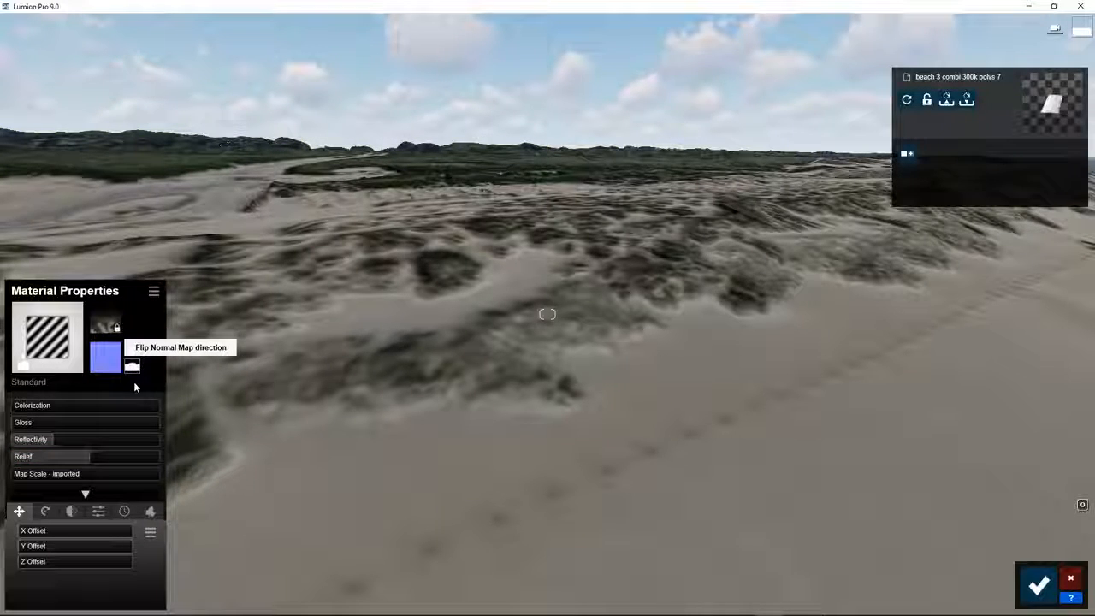
{"action": "left_click", "coordinate": [133, 383]}
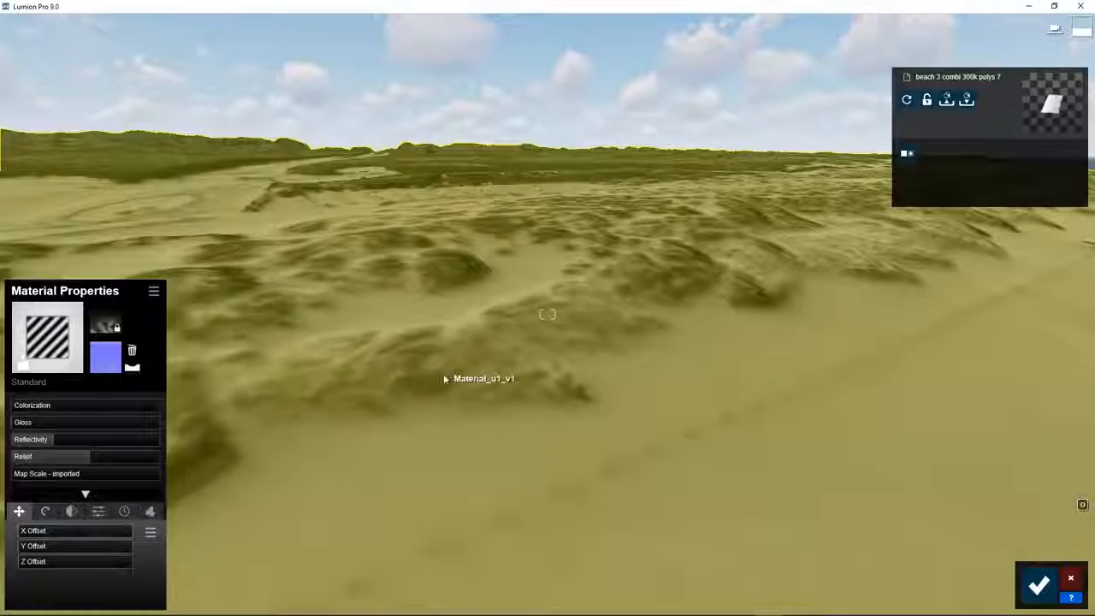
{"action": "right_click_drag", "start_coordinate": [444, 379], "coordinate": [611, 353]}
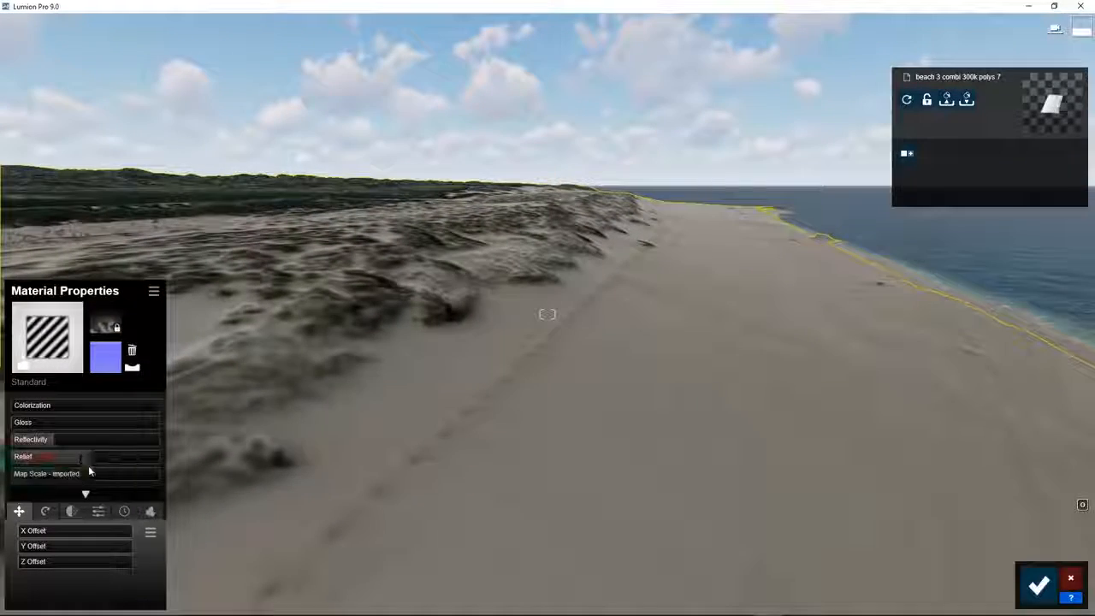
{"action": "mouse_move", "coordinate": [93, 460]}
{"action": "left_mouse_down"}
{"action": "mouse_move", "coordinate": [51, 458]}
{"action": "mouse_move", "coordinate": [113, 458]}
{"action": "mouse_move", "coordinate": [102, 457]}
{"action": "left_mouse_up"}
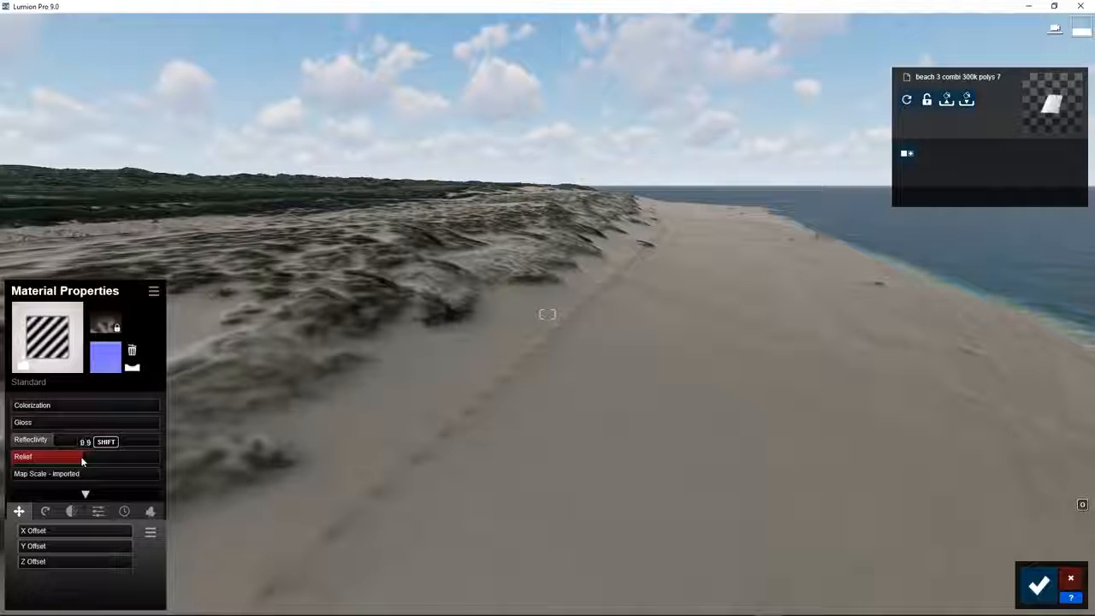
Raise the beach material's weathering to 0.4 and save the material edits.
{"action": "left_click", "coordinate": [124, 512]}
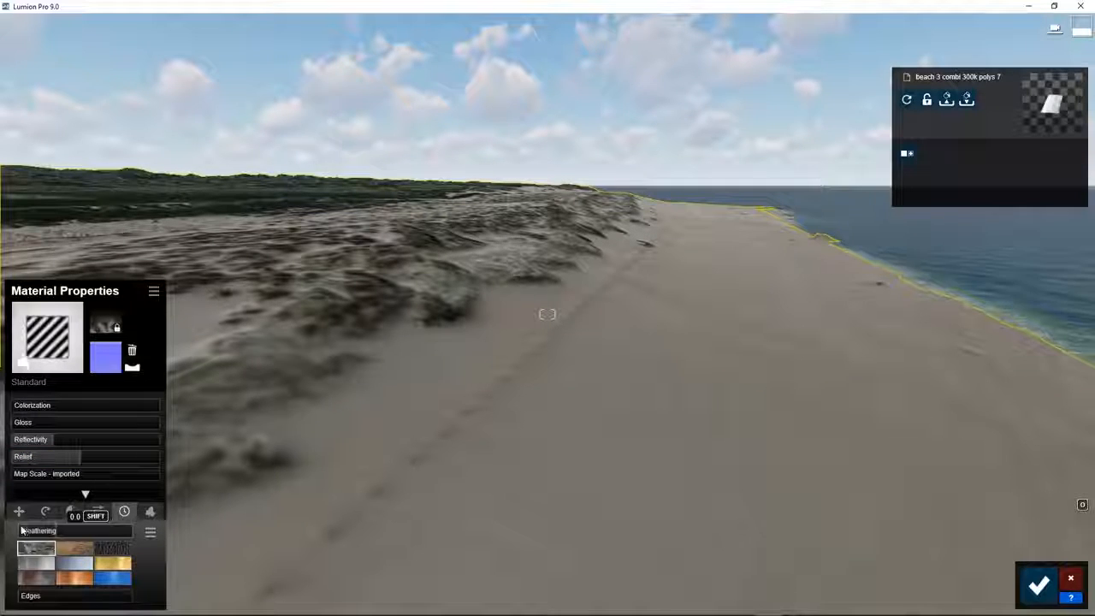
{"action": "left_click_drag", "start_coordinate": [39, 532], "coordinate": [70, 535]}
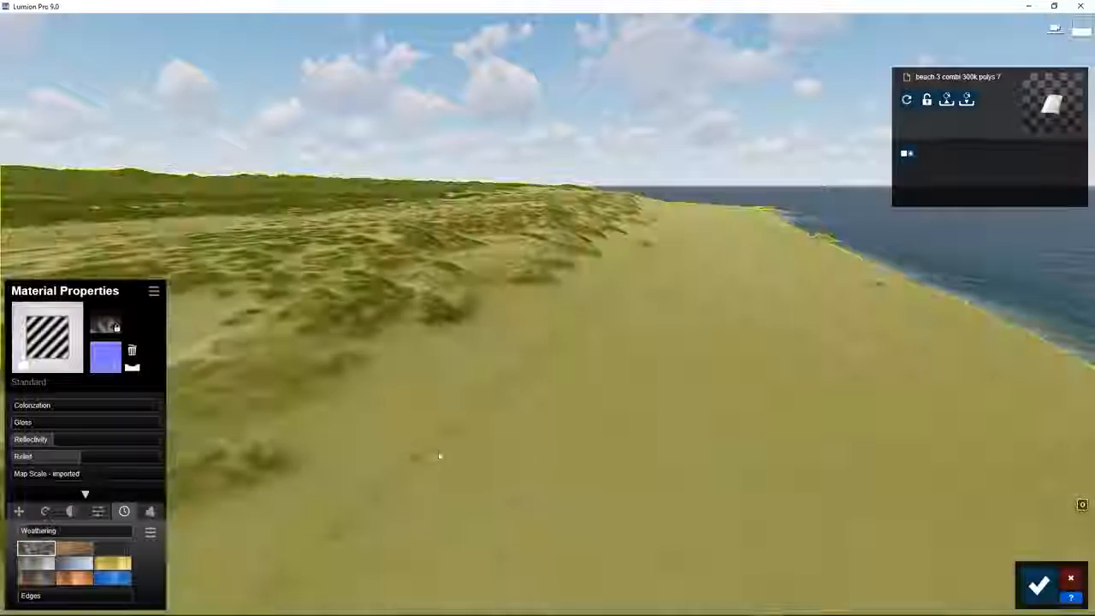
{"action": "right_click_drag", "start_coordinate": [479, 458], "coordinate": [469, 486]}
{"action": "key", "text": "s"}
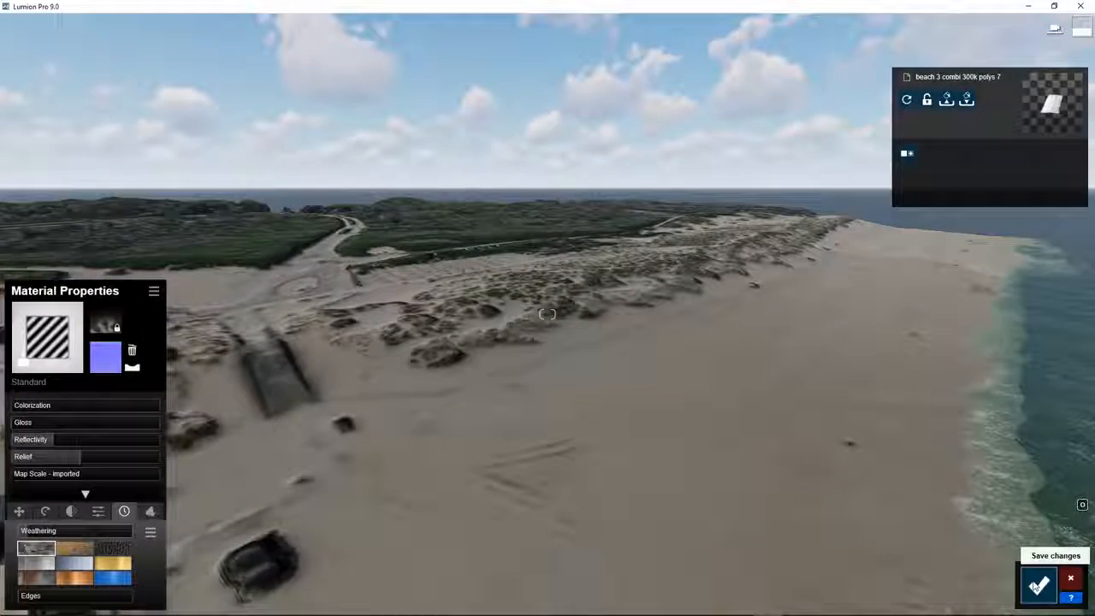
{"action": "left_click", "coordinate": [1037, 586]}
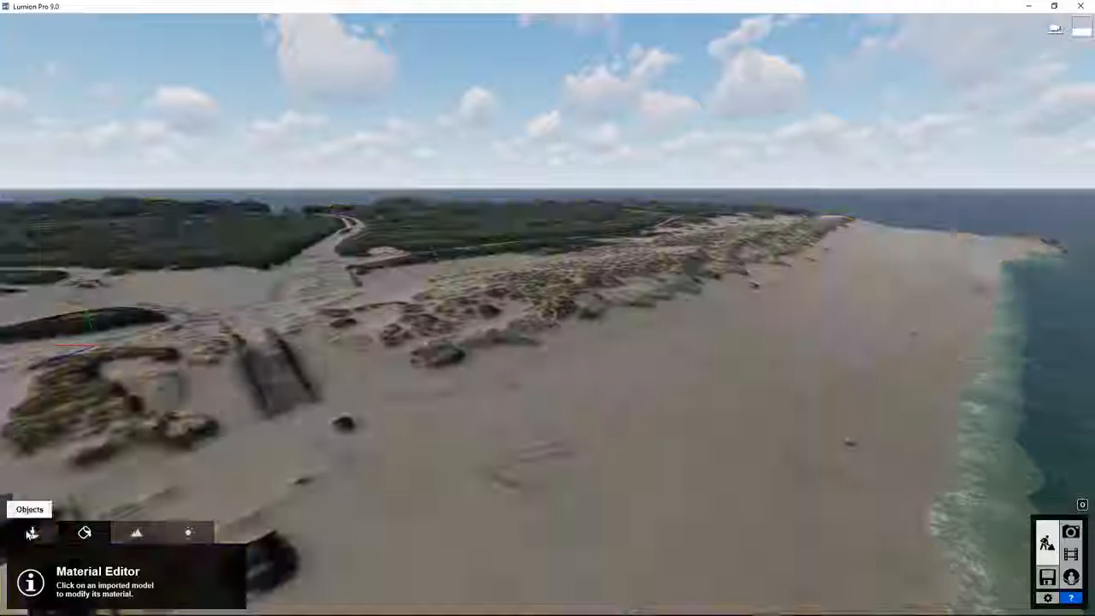
Place the Sunshine Canyon House adjusted2 import, rotated, on the beach near the water.
{"action": "left_click", "coordinate": [33, 533]}
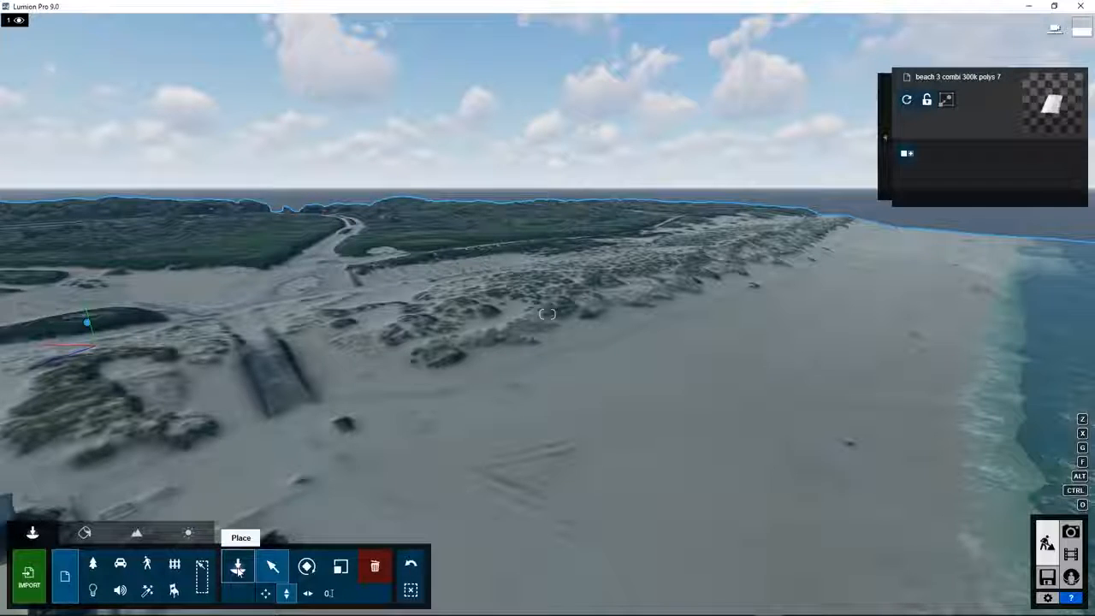
{"action": "left_click", "coordinate": [238, 569]}
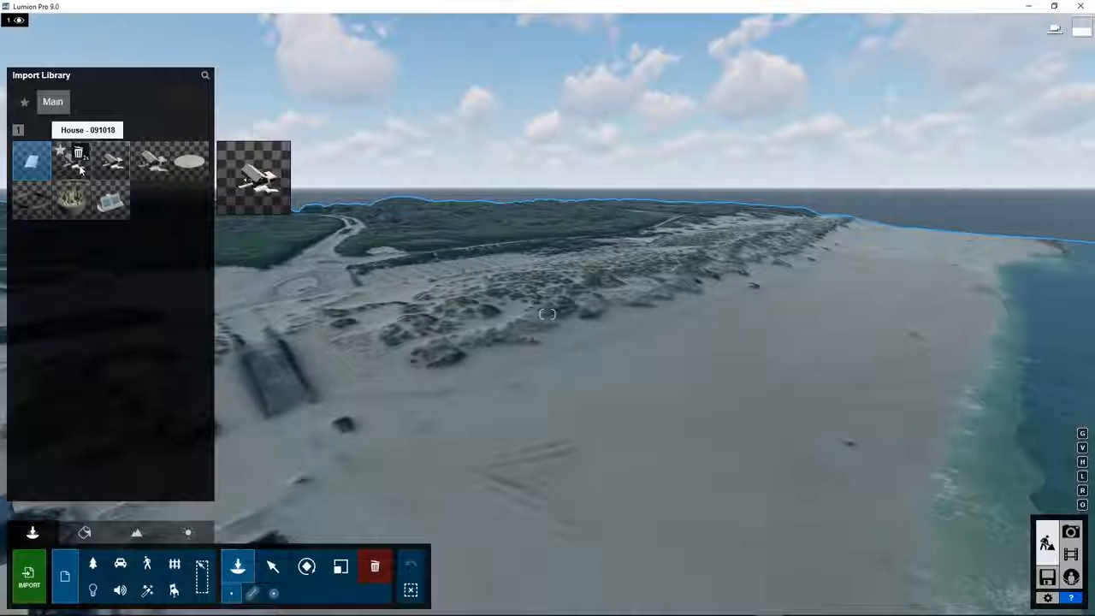
{"action": "mouse_move", "coordinate": [105, 170]}
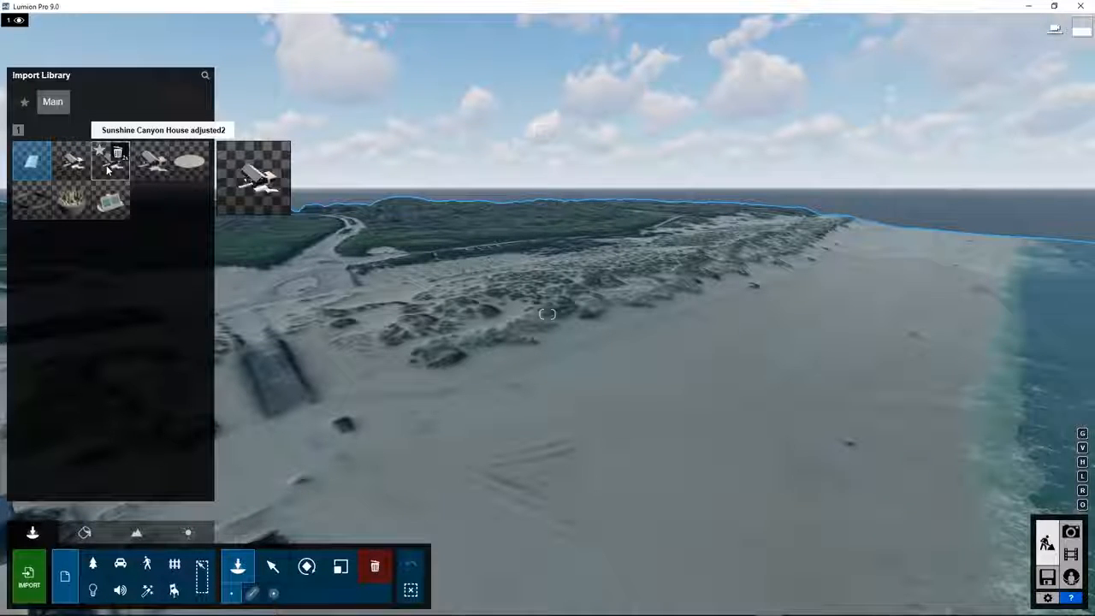
{"action": "left_click", "coordinate": [109, 168]}
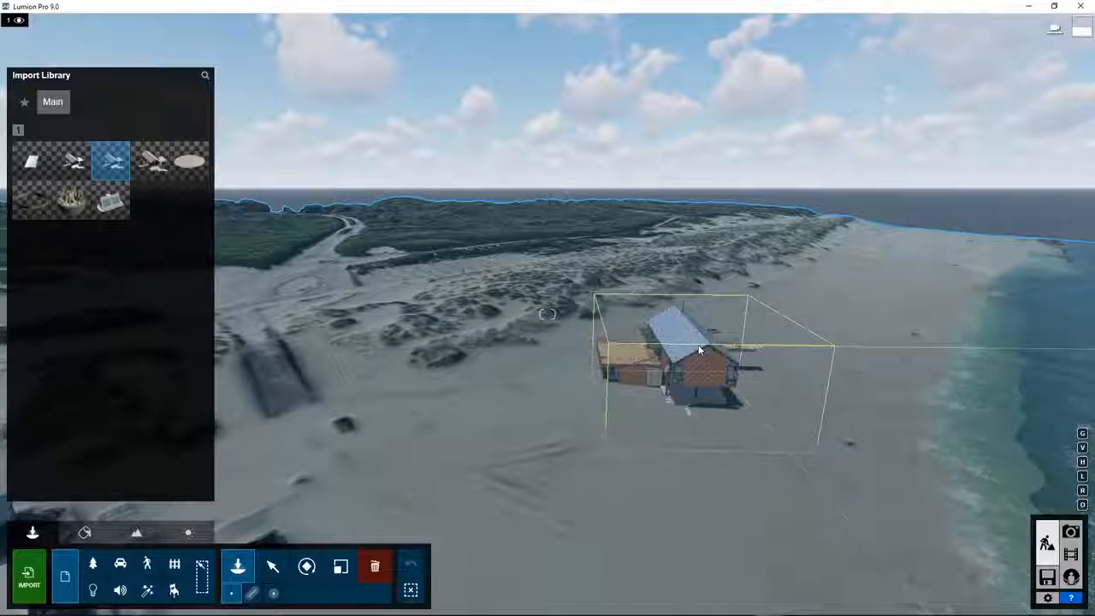
{"action": "key", "text": "r"}
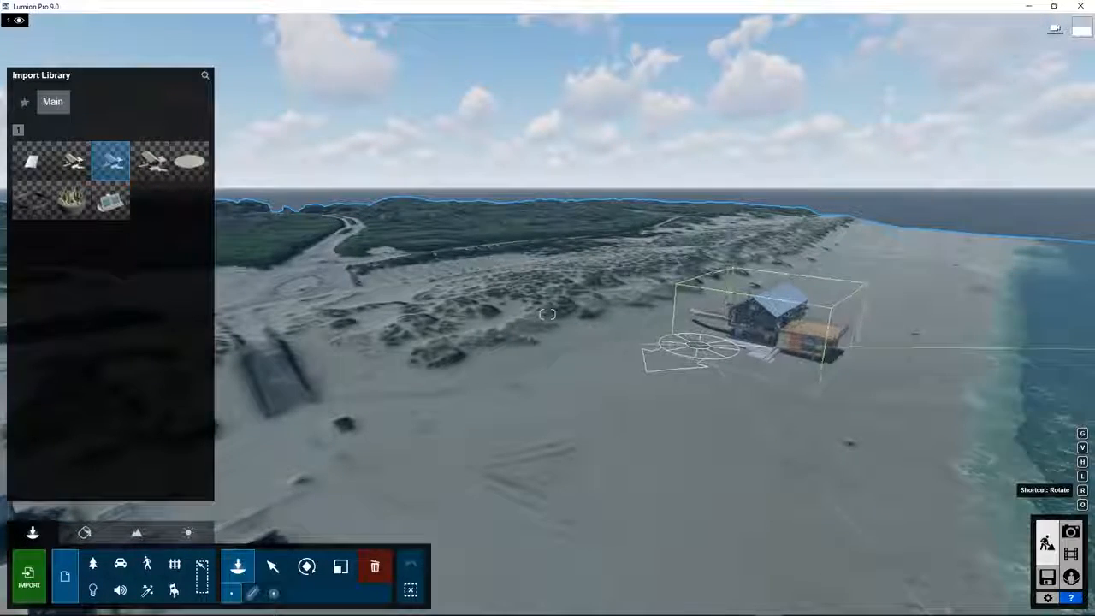
{"action": "left_click", "coordinate": [698, 345]}
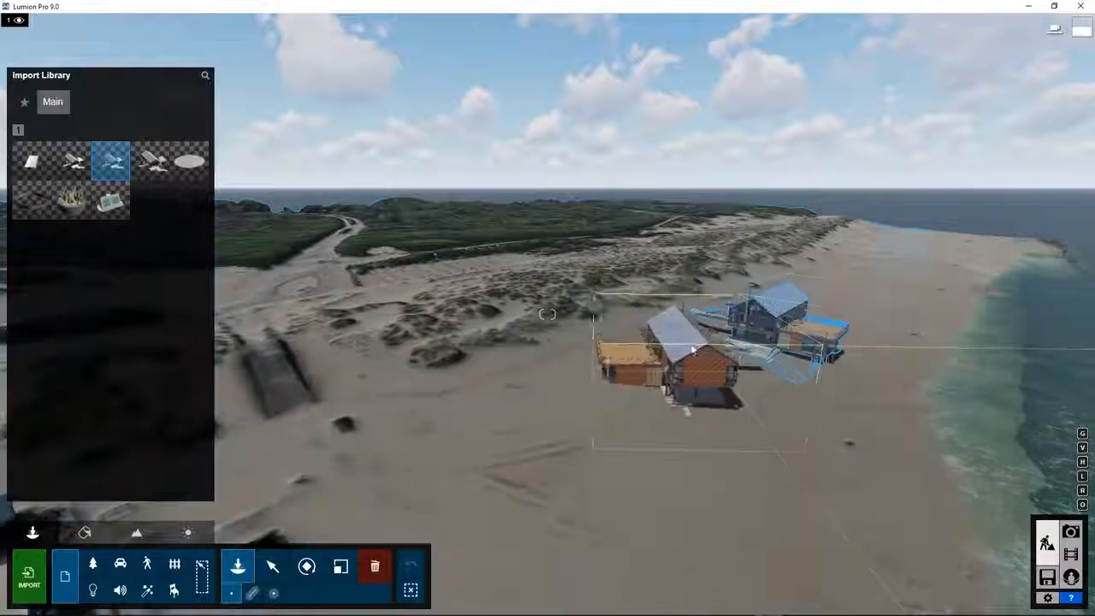
{"action": "left_click", "coordinate": [266, 566]}
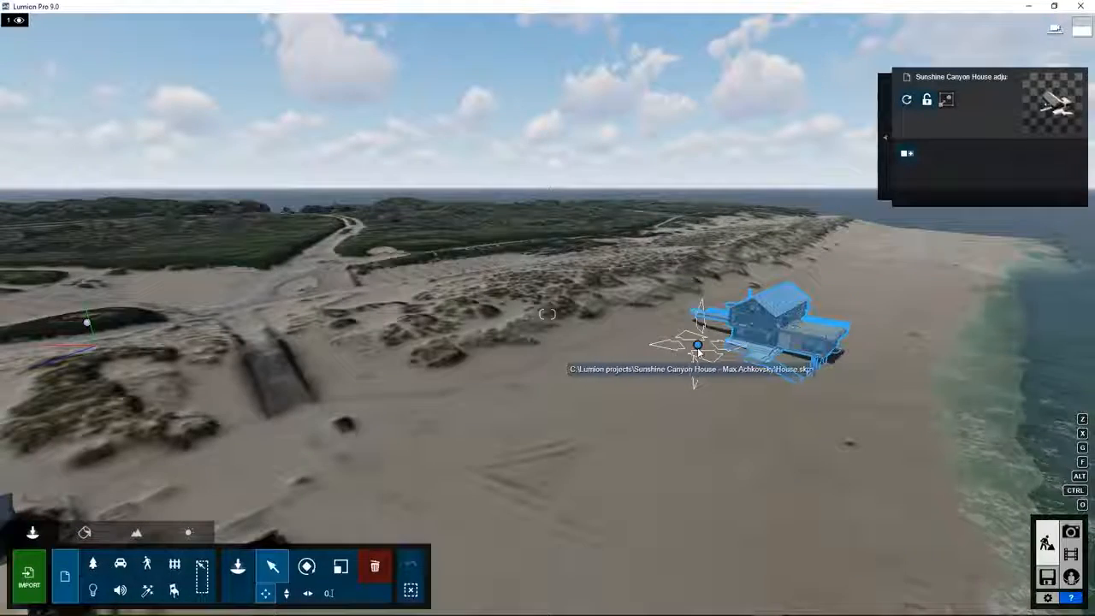
Move the placed house down-left along the beach.
{"action": "left_click_drag", "start_coordinate": [697, 350], "coordinate": [513, 397]}
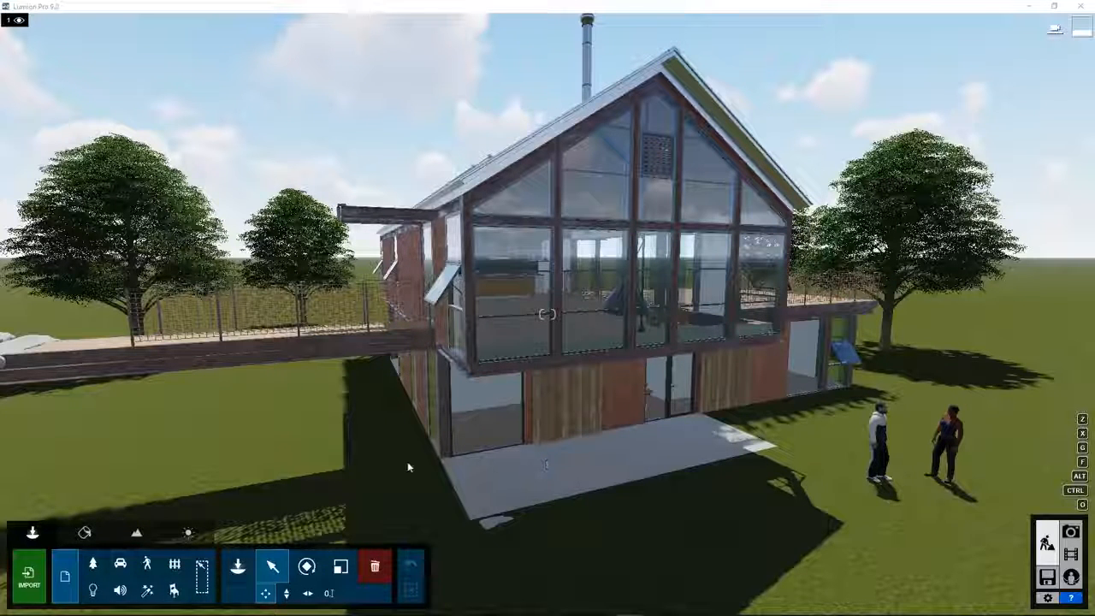
Try the Raise, Lower, Jitter and Smooth height brushes, then ready Raise above the house site.
{"action": "left_click", "coordinate": [137, 534]}
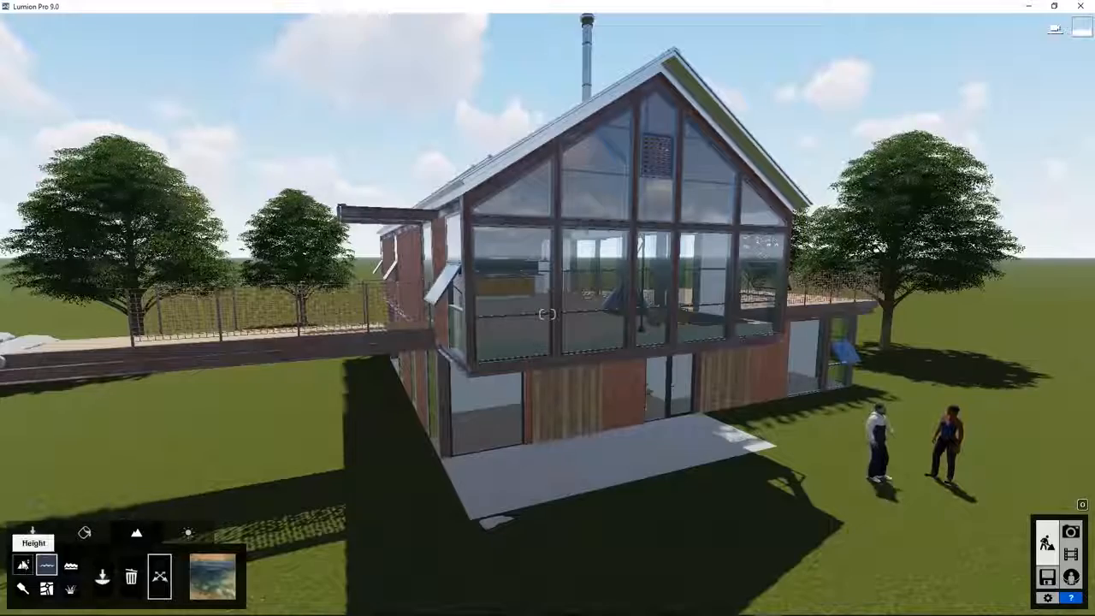
{"action": "left_click", "coordinate": [22, 564]}
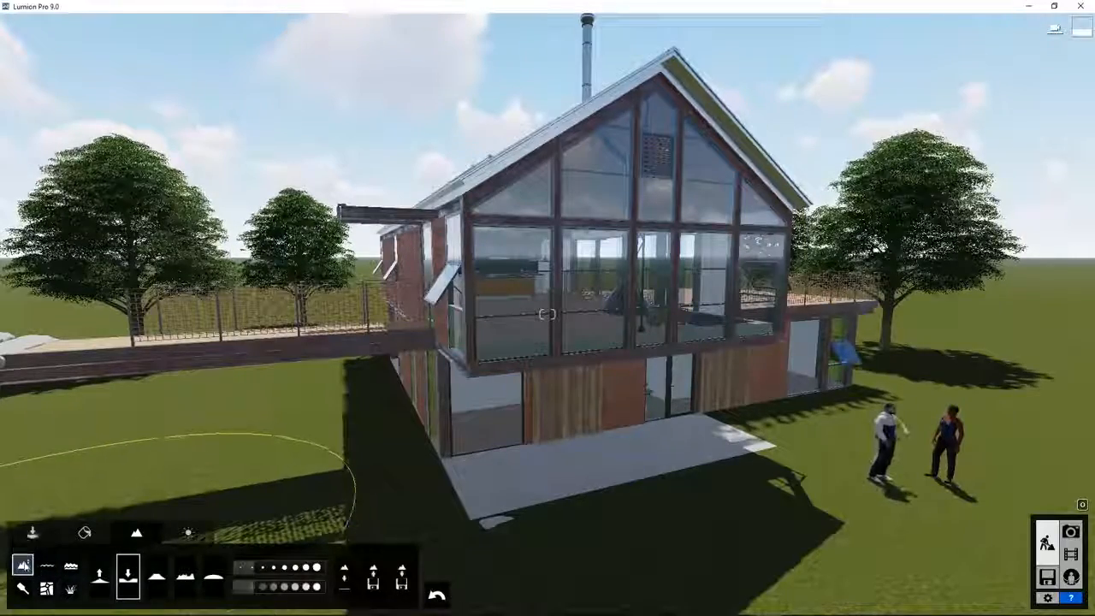
{"action": "left_click", "coordinate": [99, 574]}
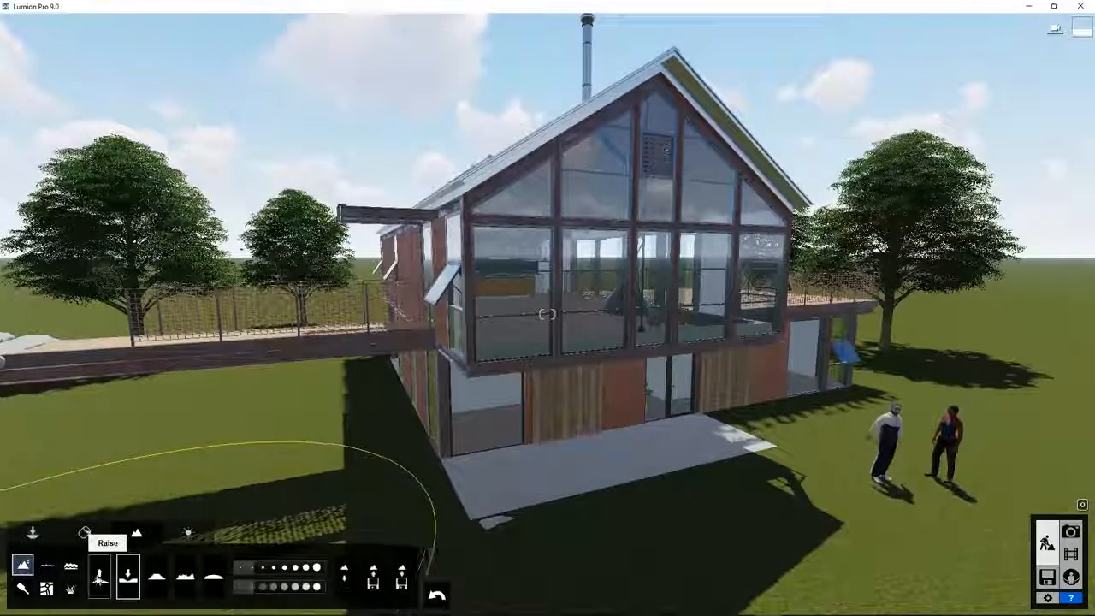
{"action": "left_click", "coordinate": [128, 578]}
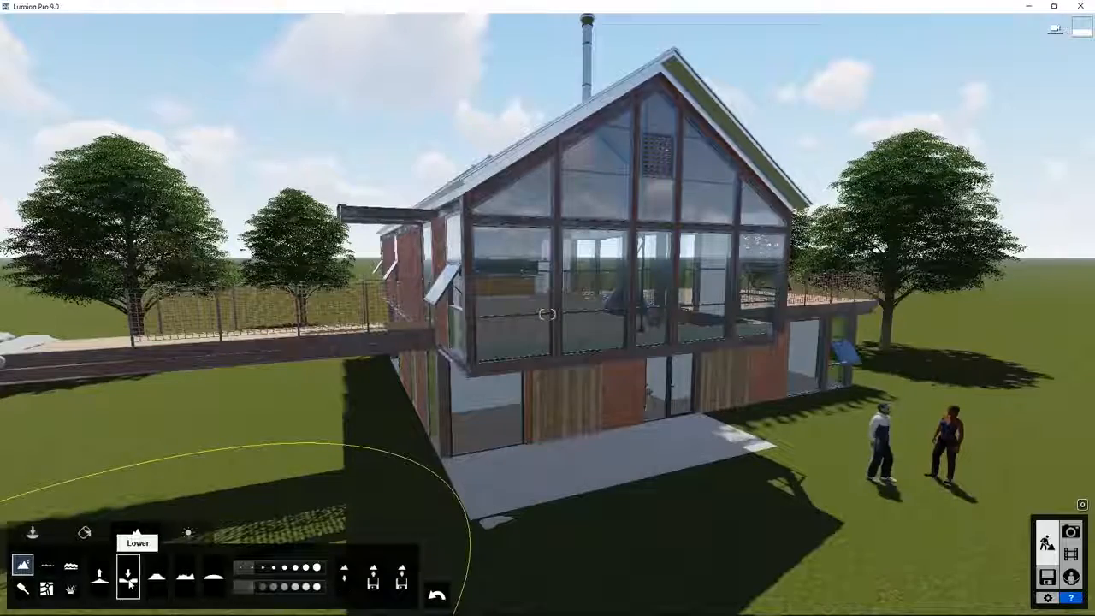
{"action": "left_click", "coordinate": [186, 578]}
{"action": "left_click", "coordinate": [213, 578]}
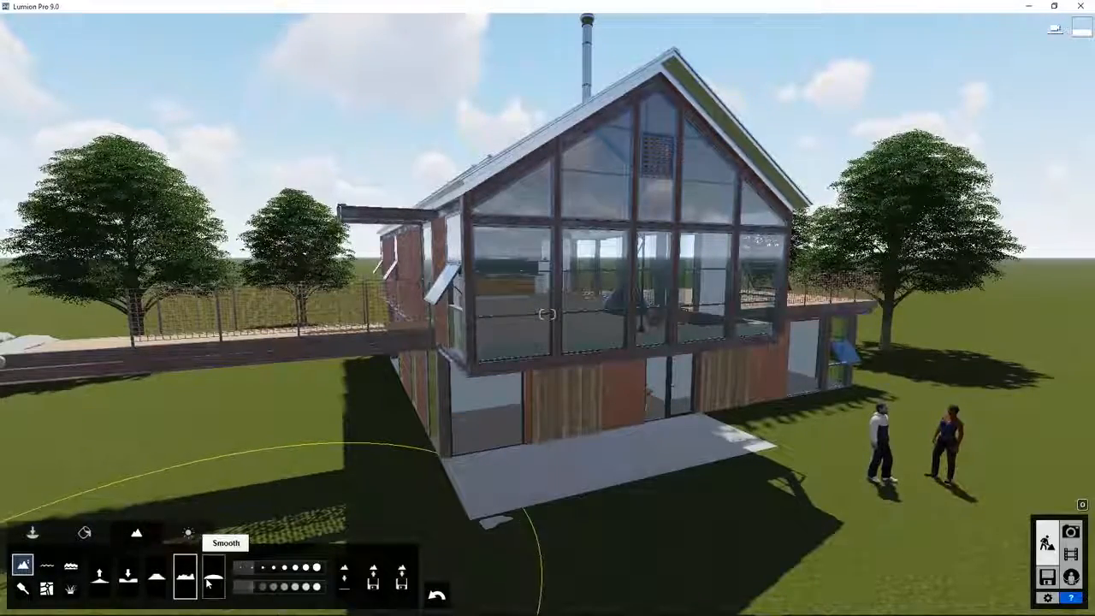
{"action": "left_click", "coordinate": [99, 575]}
{"action": "right_click_drag", "start_coordinate": [100, 566], "coordinate": [194, 411]}
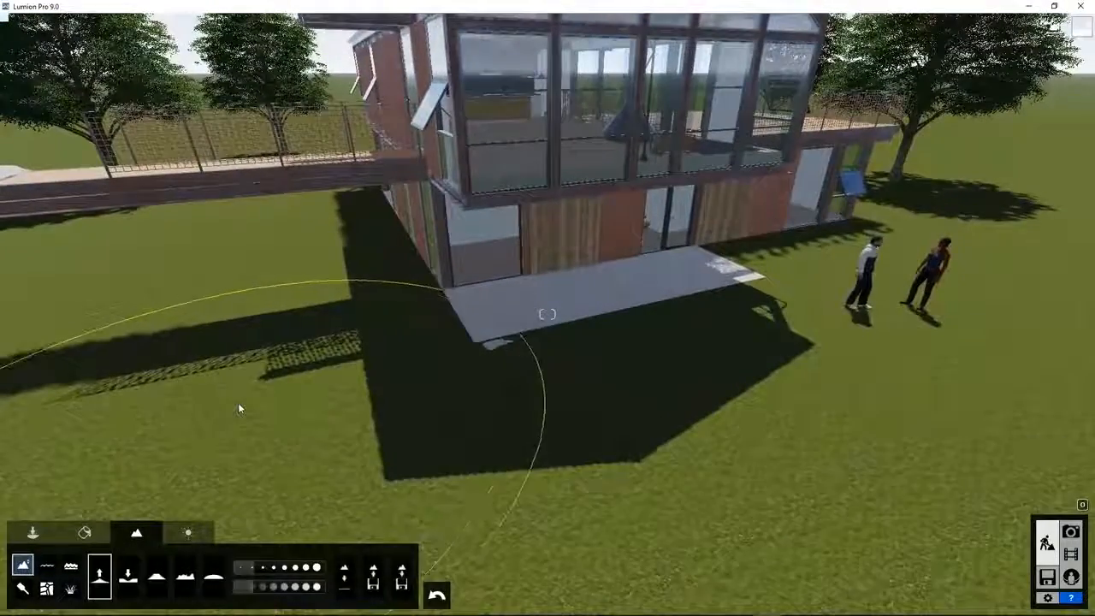
{"action": "scroll", "coordinate": [239, 405], "scroll_direction": "down", "scroll_amount": 6}
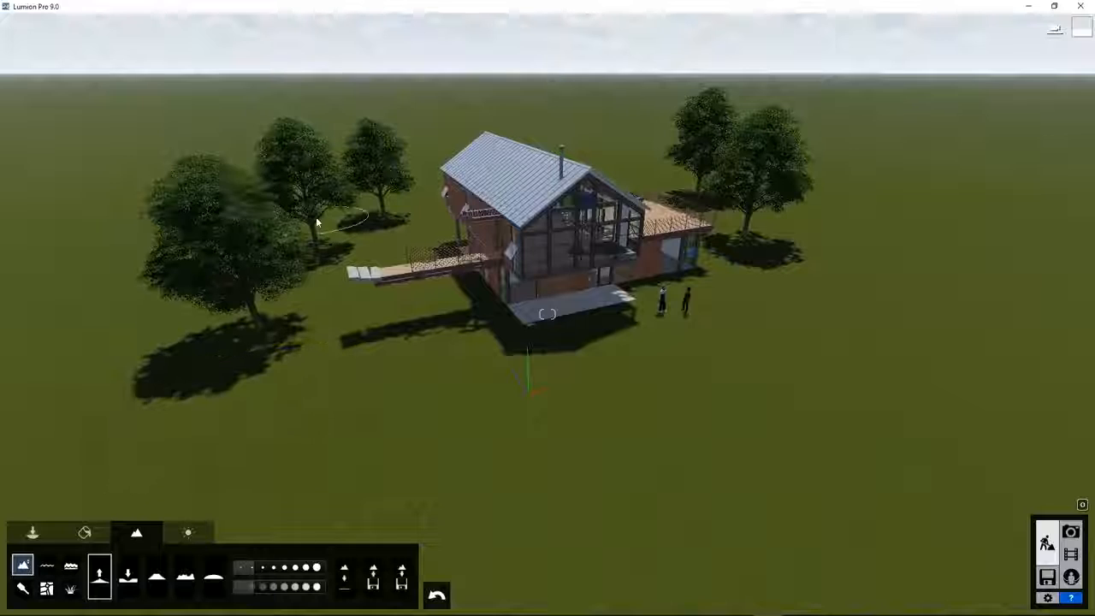
{"action": "right_click_drag", "start_coordinate": [359, 237], "coordinate": [313, 246]}
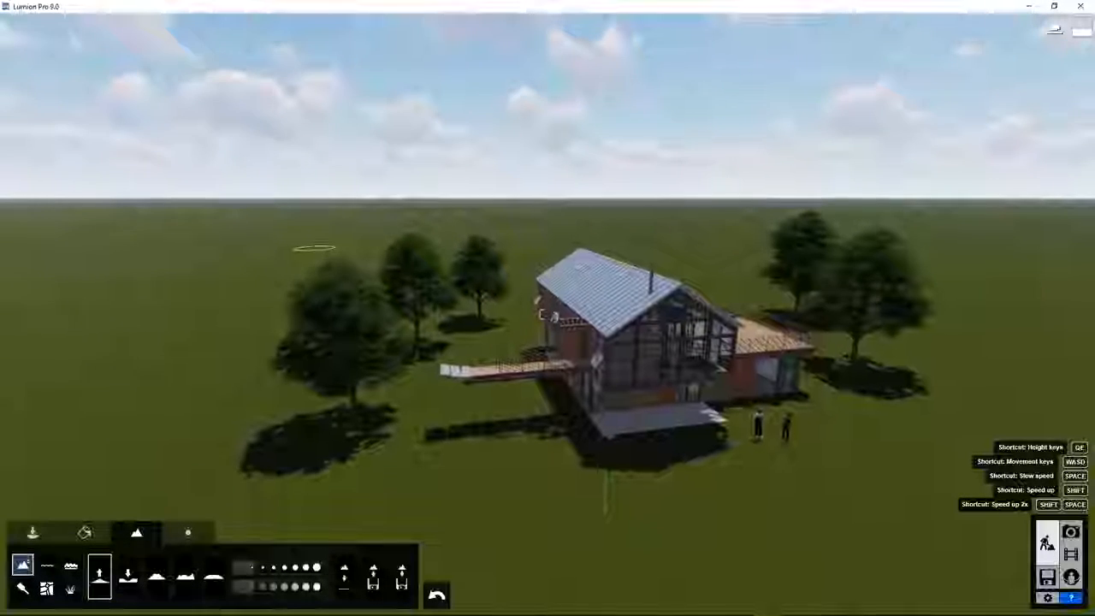
{"action": "scroll", "coordinate": [553, 359], "scroll_direction": "down", "scroll_amount": 4}
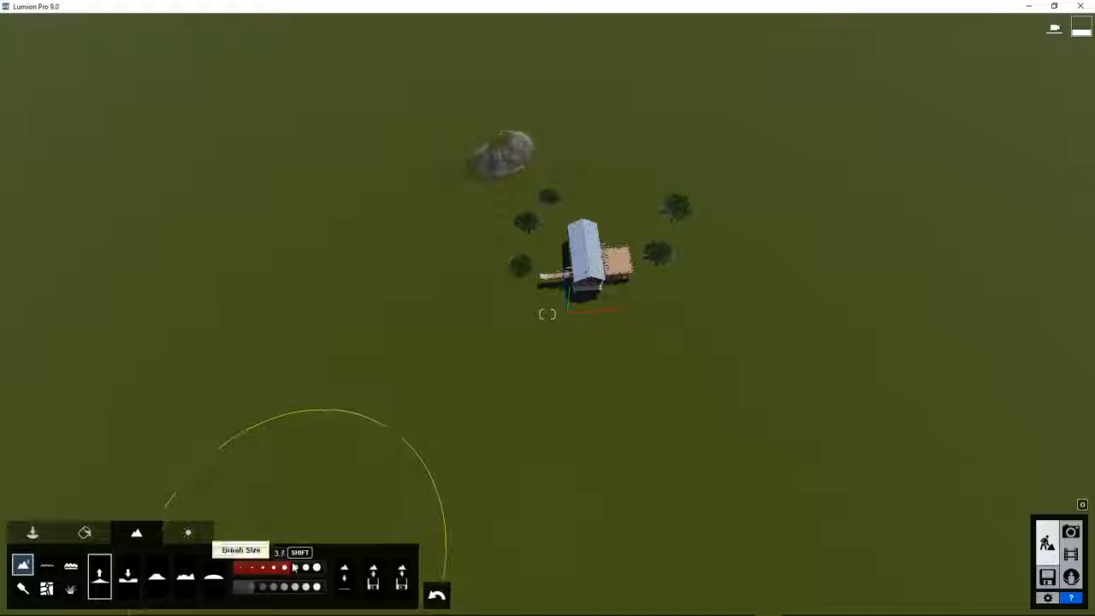
With a faster Raise brush, build large mounds near the rock and beside the mountain.
{"action": "left_click", "coordinate": [454, 133]}
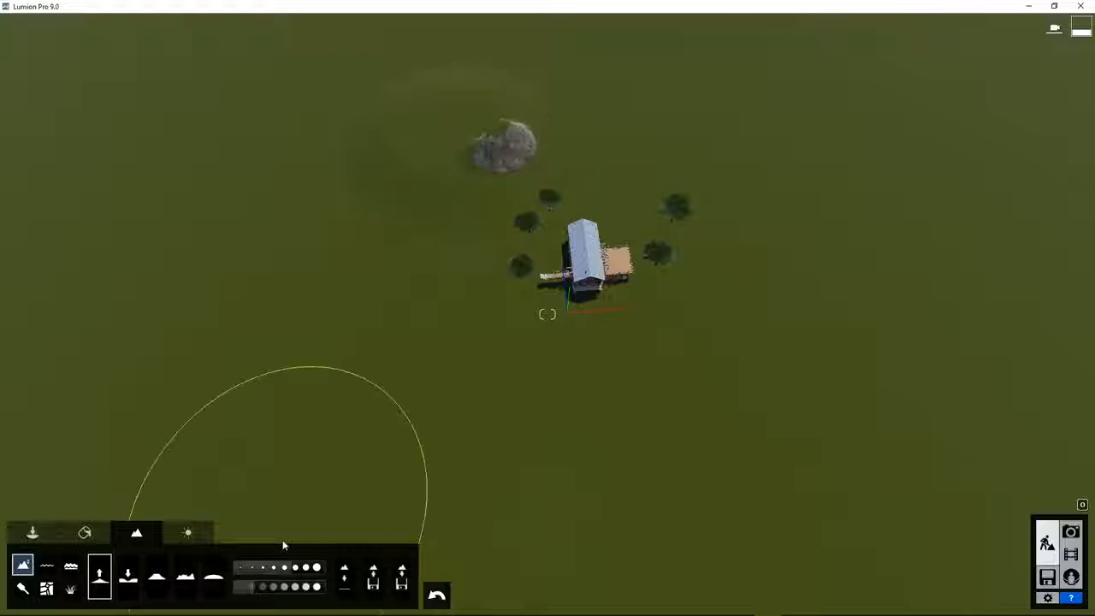
{"action": "left_click_drag", "start_coordinate": [257, 590], "coordinate": [269, 590]}
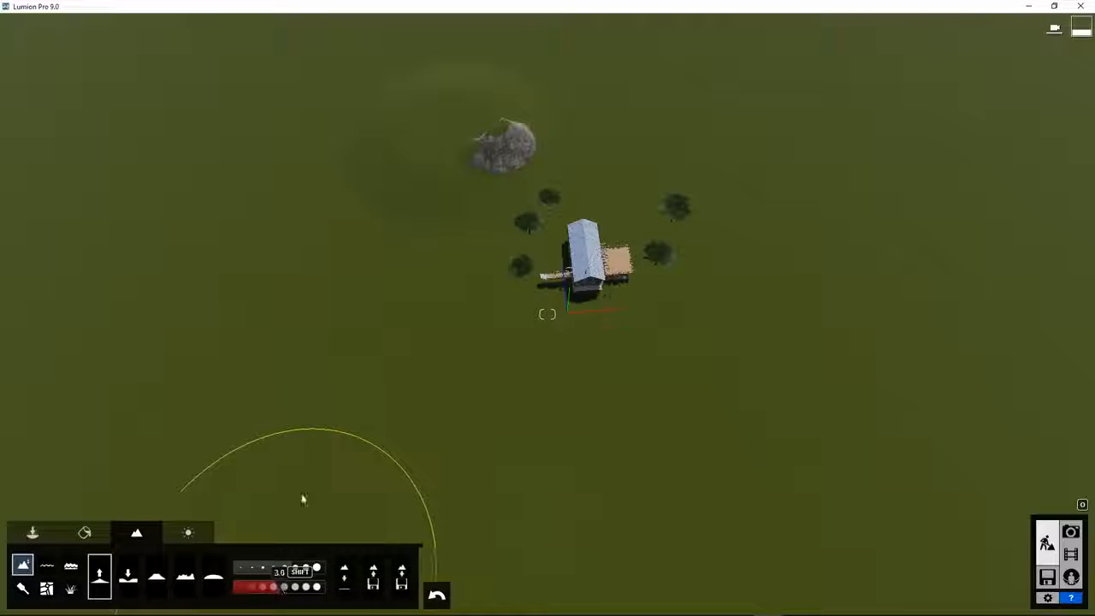
{"action": "mouse_move", "coordinate": [443, 93]}
{"action": "left_mouse_down"}
{"action": "mouse_move", "coordinate": [489, 26]}
{"action": "mouse_move", "coordinate": [524, 10]}
{"action": "left_mouse_up"}
{"action": "right_click_drag", "start_coordinate": [539, 13], "coordinate": [590, 100]}
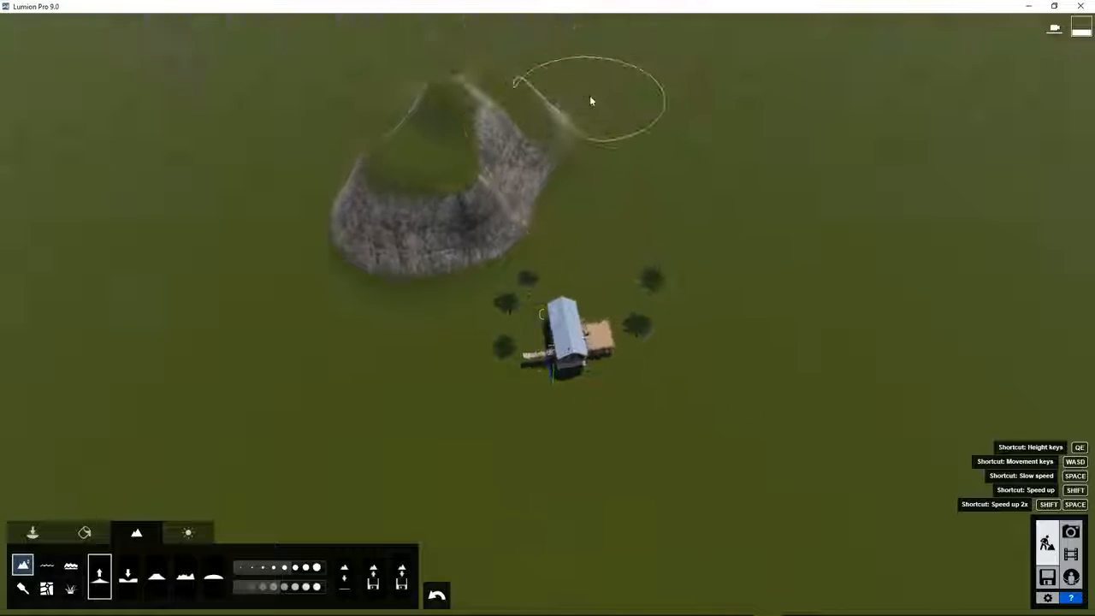
{"action": "scroll", "coordinate": [589, 110], "scroll_direction": "down", "scroll_amount": 3}
{"action": "mouse_move", "coordinate": [585, 120]}
{"action": "left_mouse_down"}
{"action": "mouse_move", "coordinate": [573, 113]}
{"action": "mouse_move", "coordinate": [652, 111]}
{"action": "mouse_move", "coordinate": [715, 126]}
{"action": "mouse_move", "coordinate": [813, 197]}
{"action": "mouse_move", "coordinate": [804, 155]}
{"action": "mouse_move", "coordinate": [711, 81]}
{"action": "mouse_move", "coordinate": [508, 107]}
{"action": "mouse_move", "coordinate": [381, 179]}
{"action": "mouse_move", "coordinate": [353, 253]}
{"action": "mouse_move", "coordinate": [325, 371]}
{"action": "mouse_move", "coordinate": [369, 384]}
{"action": "mouse_move", "coordinate": [428, 427]}
{"action": "mouse_move", "coordinate": [437, 391]}
{"action": "mouse_move", "coordinate": [415, 361]}
{"action": "left_mouse_up"}
At brush size 3.7, raise a ridge curving around the house and lower the left peak.
{"action": "left_click_drag", "start_coordinate": [296, 567], "coordinate": [284, 569]}
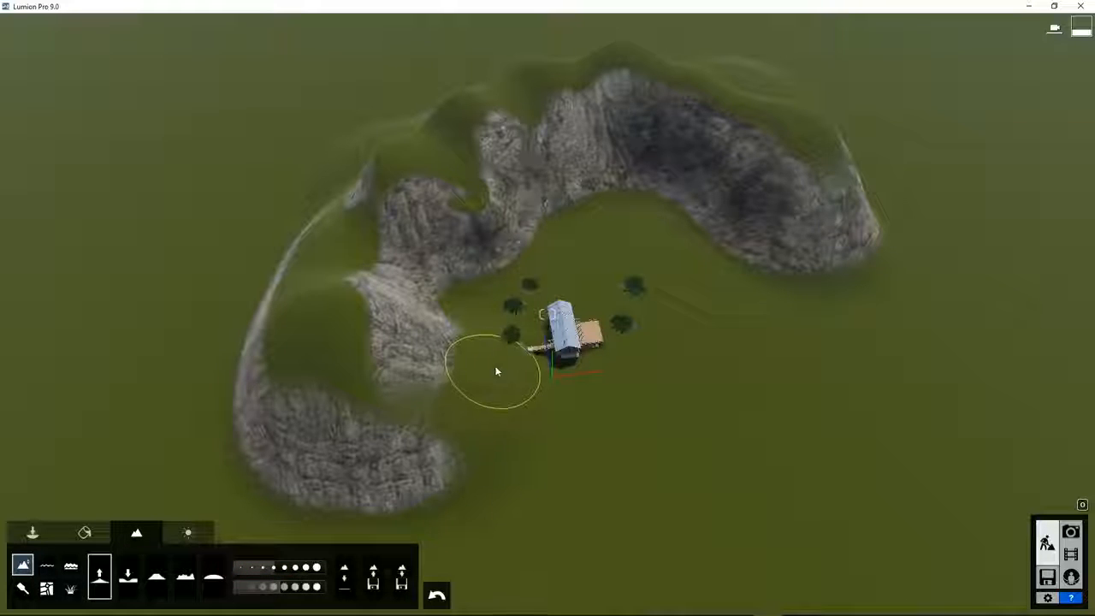
{"action": "left_click_drag", "start_coordinate": [464, 329], "coordinate": [399, 296]}
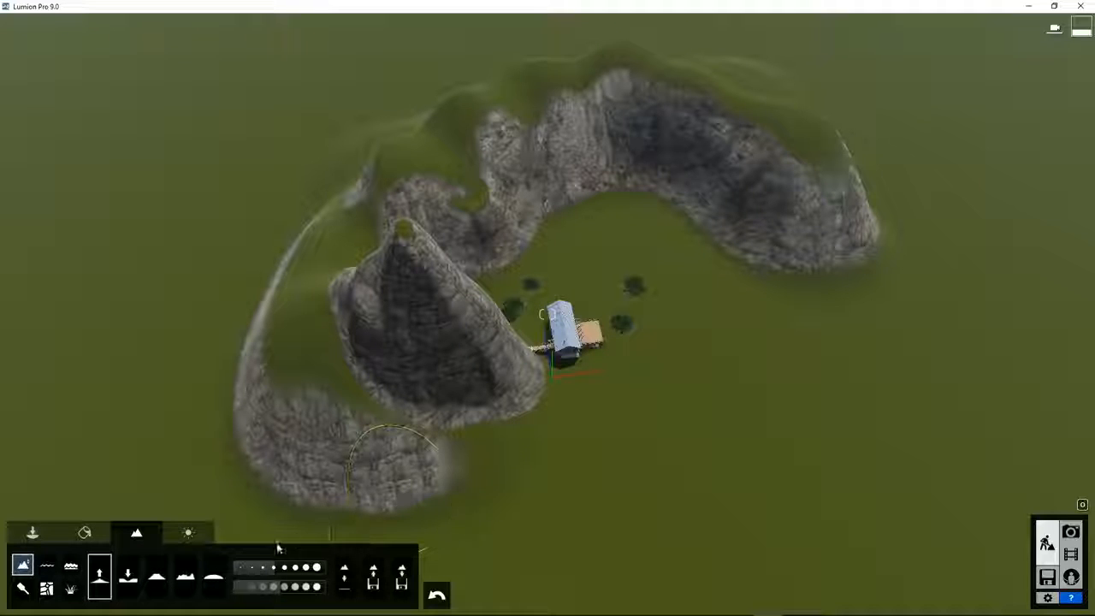
{"action": "left_click", "coordinate": [128, 578]}
{"action": "mouse_move", "coordinate": [396, 268]}
{"action": "left_mouse_down"}
{"action": "mouse_move", "coordinate": [410, 261]}
{"action": "mouse_move", "coordinate": [391, 281]}
{"action": "mouse_move", "coordinate": [466, 397]}
{"action": "left_mouse_up"}
Fly down to the house and dig a deep crater in the lawn with a slightly larger Lower brush.
{"action": "right_click", "coordinate": [689, 390]}
{"action": "right_click", "coordinate": [689, 390]}
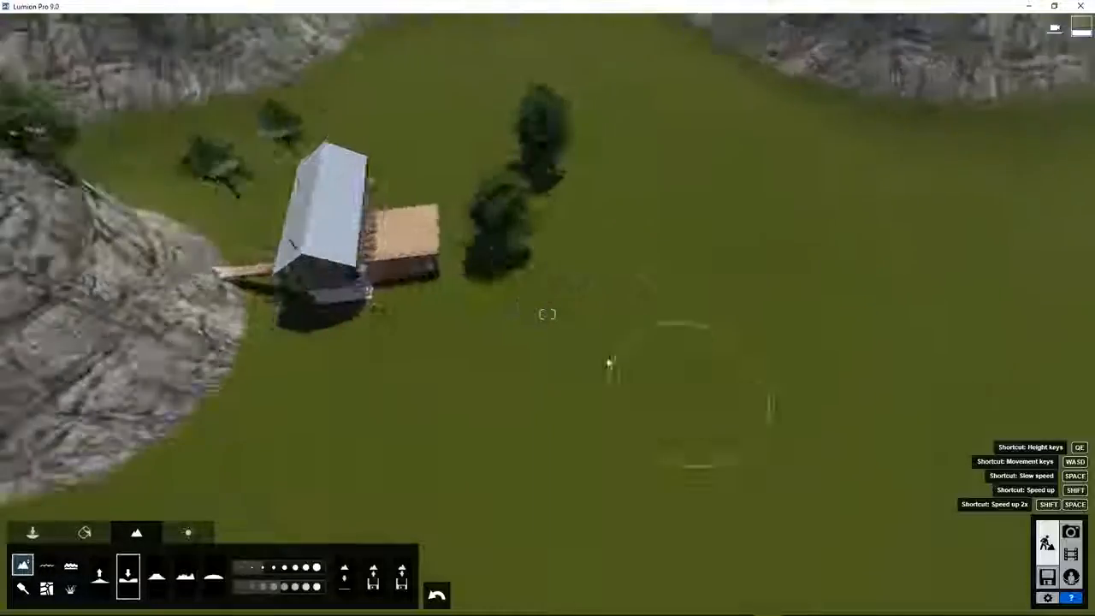
{"action": "right_click_drag", "start_coordinate": [688, 387], "coordinate": [466, 347]}
{"action": "key", "text": "a"}
{"action": "key", "text": "a"}
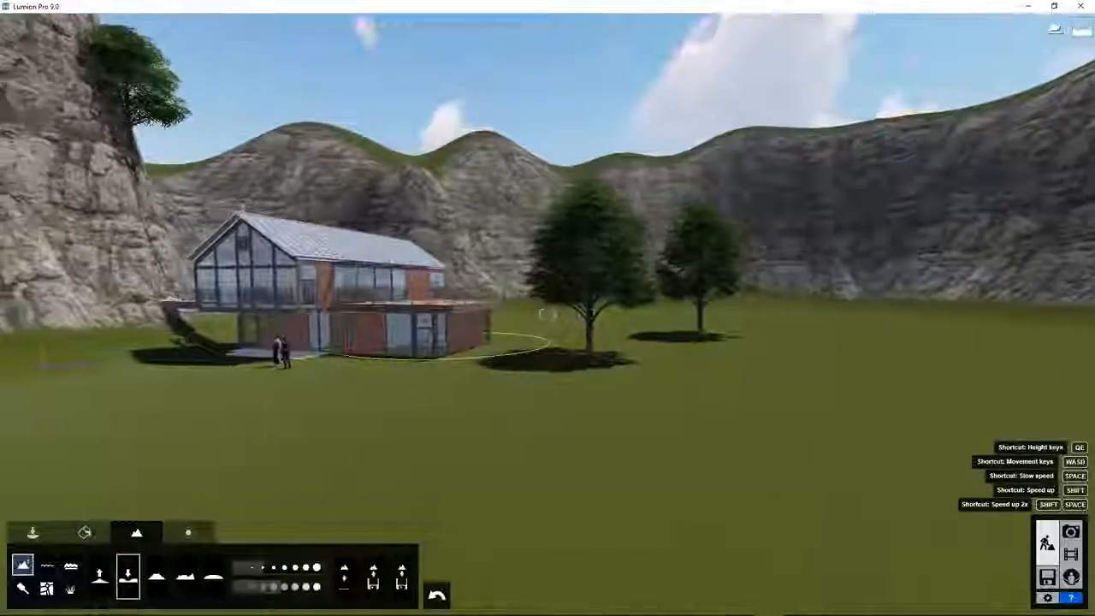
{"action": "key", "text": "a"}
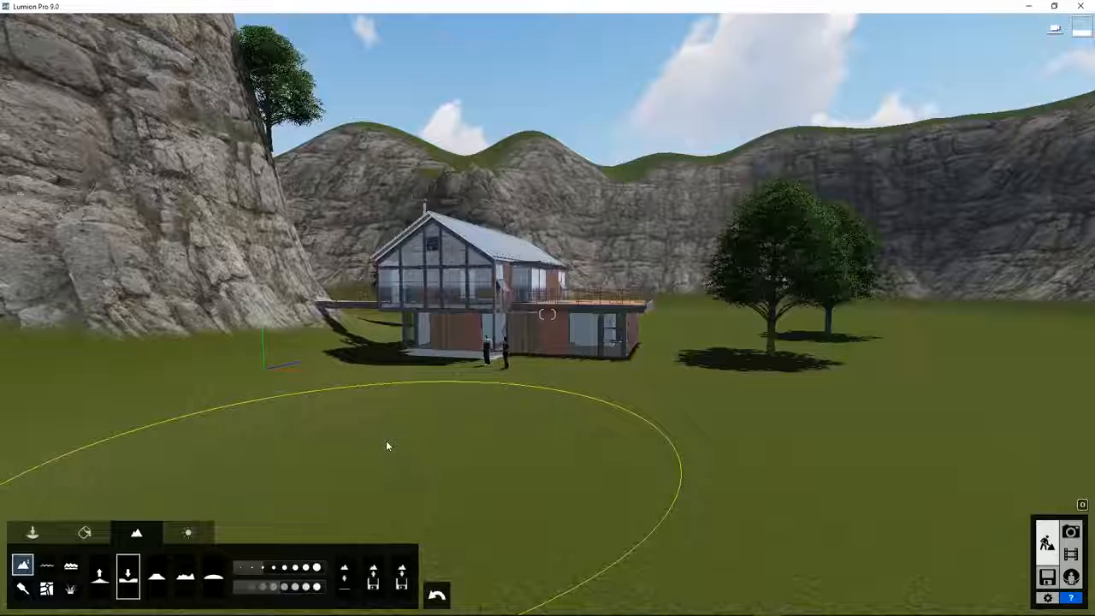
{"action": "right_click_drag", "start_coordinate": [386, 444], "coordinate": [443, 408]}
{"action": "scroll", "coordinate": [445, 408], "scroll_direction": "down", "scroll_amount": 5}
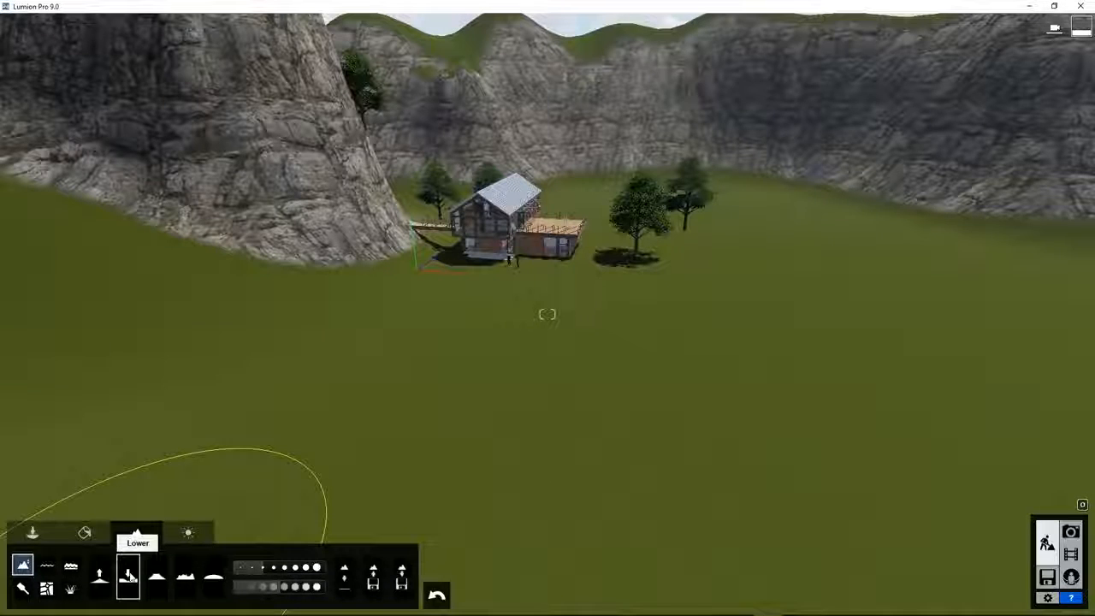
{"action": "left_click", "coordinate": [274, 570]}
{"action": "mouse_move", "coordinate": [452, 501]}
{"action": "left_mouse_down"}
{"action": "mouse_move", "coordinate": [709, 526]}
{"action": "mouse_move", "coordinate": [740, 545]}
{"action": "left_mouse_up"}
{"action": "key", "text": "s"}
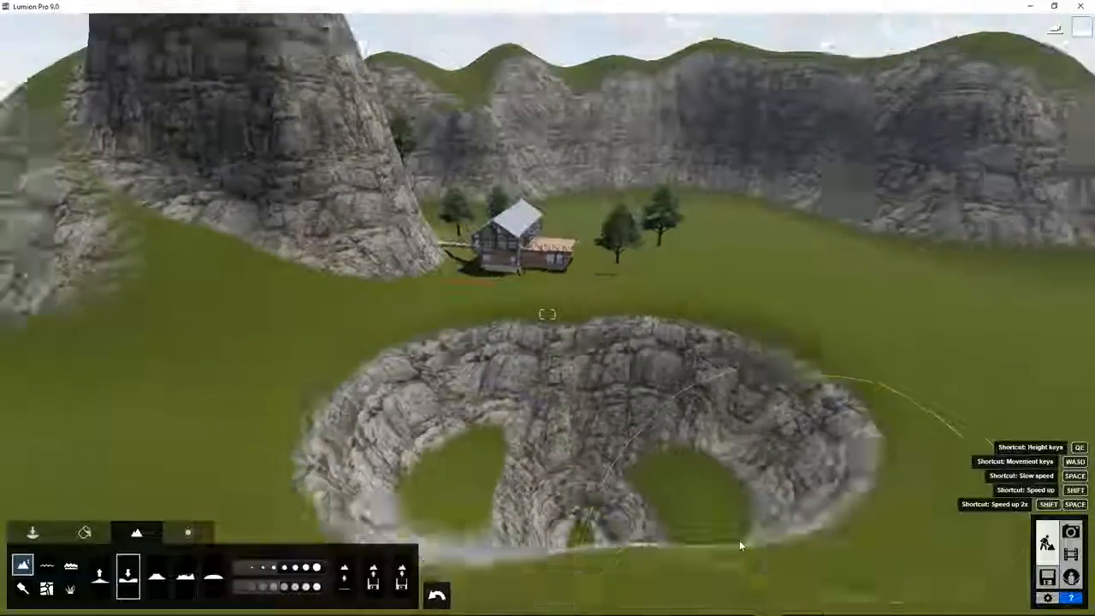
{"action": "mouse_move", "coordinate": [499, 459]}
{"action": "left_mouse_down"}
{"action": "mouse_move", "coordinate": [506, 474]}
{"action": "mouse_move", "coordinate": [430, 505]}
{"action": "mouse_move", "coordinate": [636, 542]}
{"action": "mouse_move", "coordinate": [870, 559]}
{"action": "mouse_move", "coordinate": [821, 547]}
{"action": "mouse_move", "coordinate": [660, 581]}
{"action": "mouse_move", "coordinate": [548, 556]}
{"action": "mouse_move", "coordinate": [627, 561]}
{"action": "left_mouse_up"}
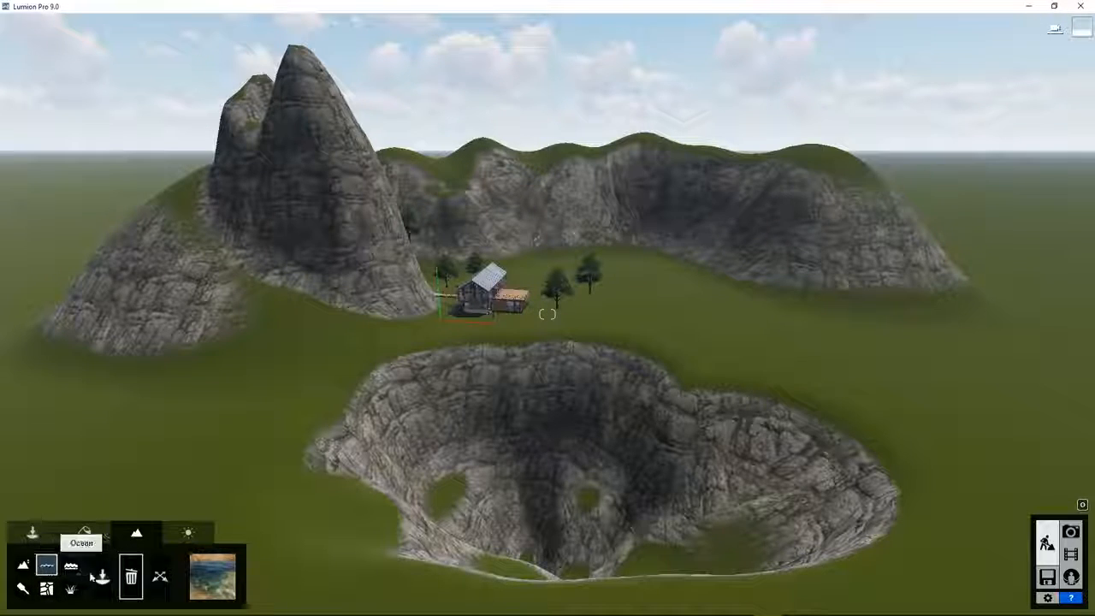
Drop a water body into the crater and stretch it into a lake filling it.
{"action": "left_click", "coordinate": [401, 363]}
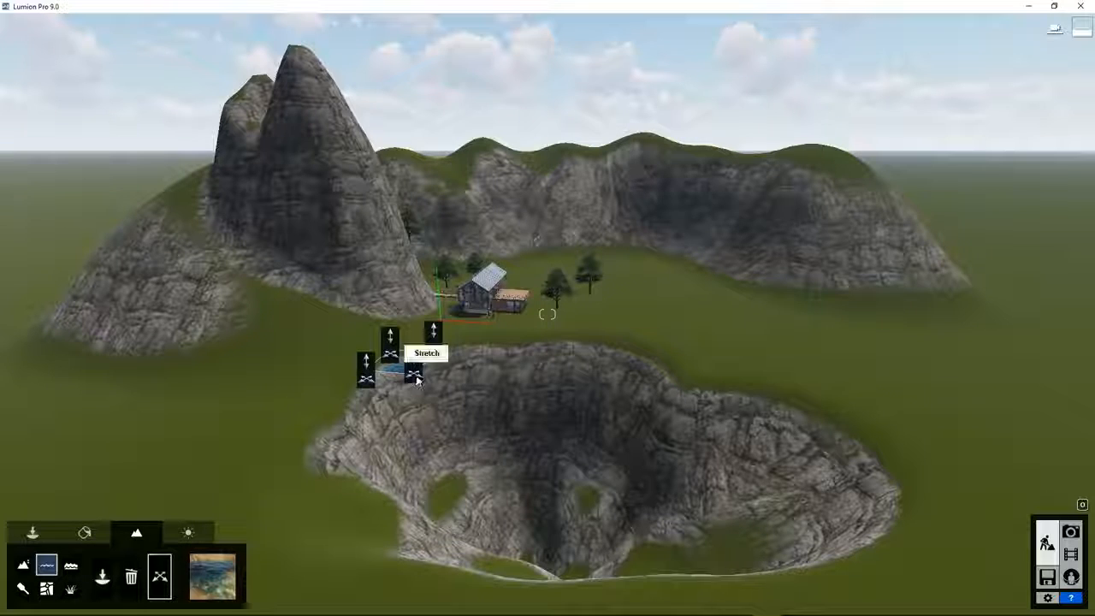
{"action": "left_click_drag", "start_coordinate": [413, 374], "coordinate": [870, 494]}
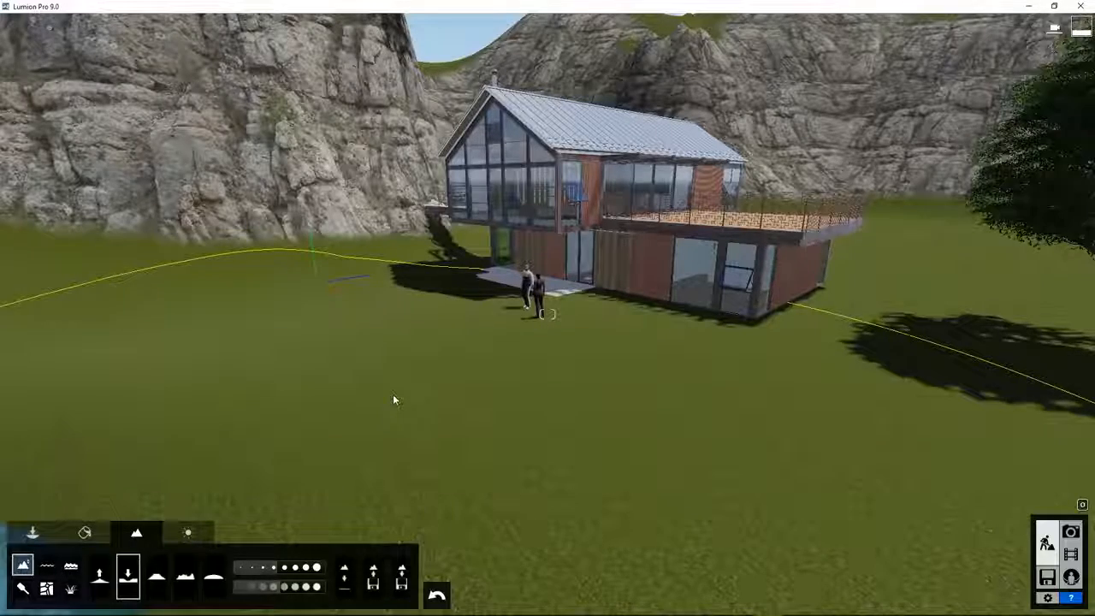
Enable landscape grass, raising grass size from 0.3 to 0.6 and making it much taller.
{"action": "left_click", "coordinate": [71, 590]}
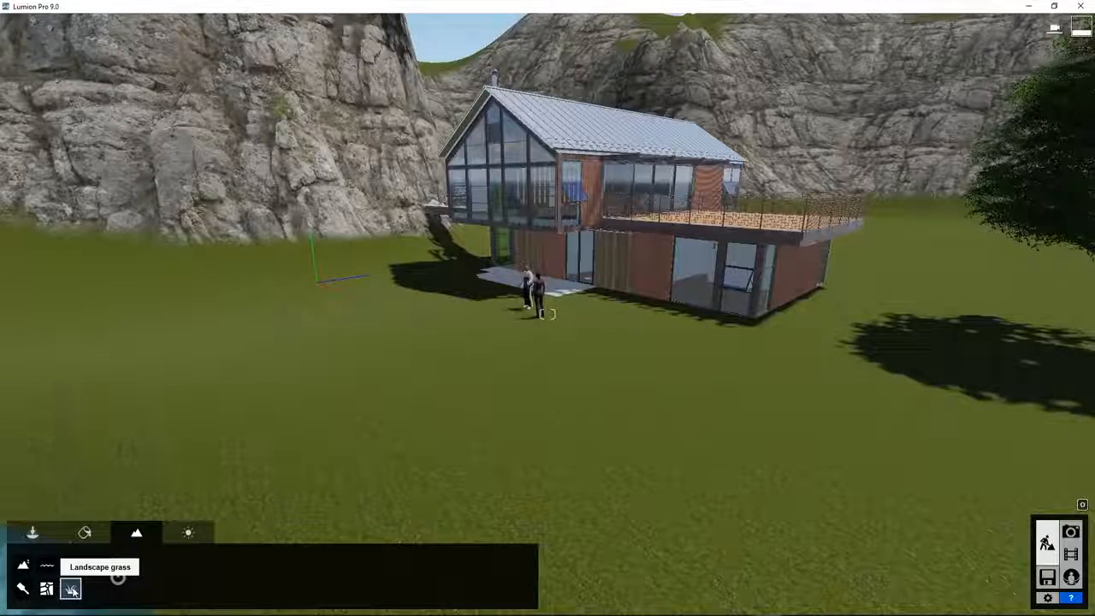
{"action": "left_click", "coordinate": [118, 577]}
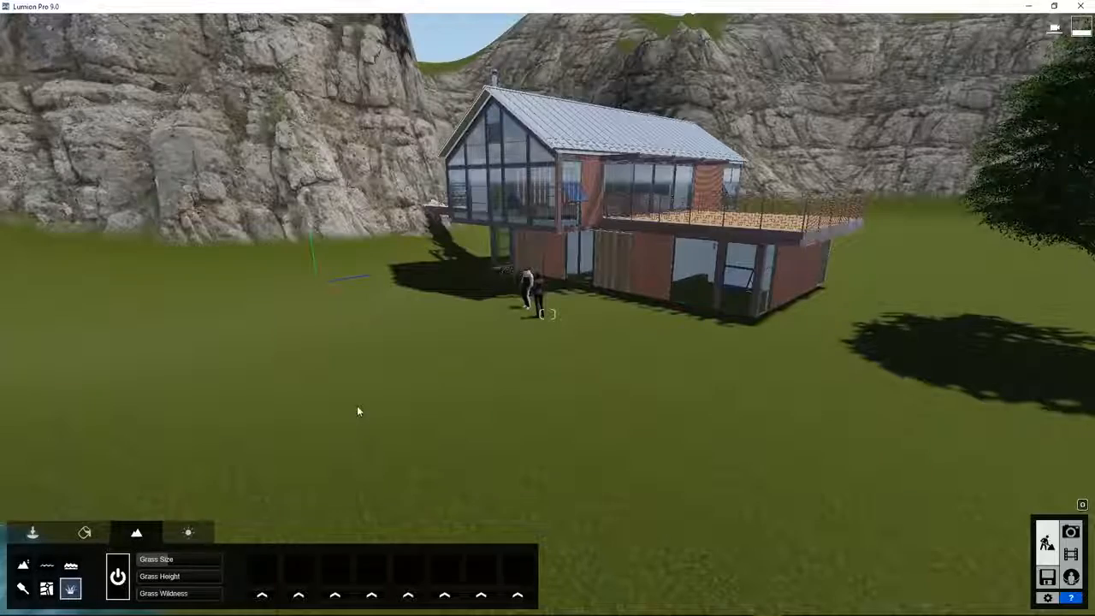
{"action": "scroll", "coordinate": [365, 406], "scroll_direction": "up", "scroll_amount": 6}
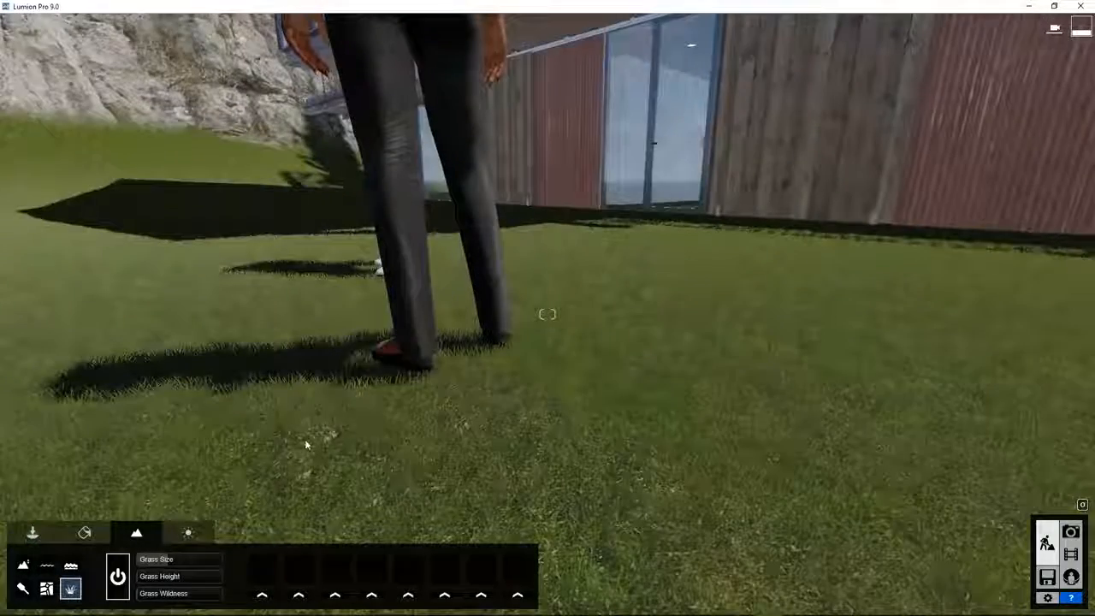
{"action": "right_click_drag", "start_coordinate": [303, 369], "coordinate": [251, 464]}
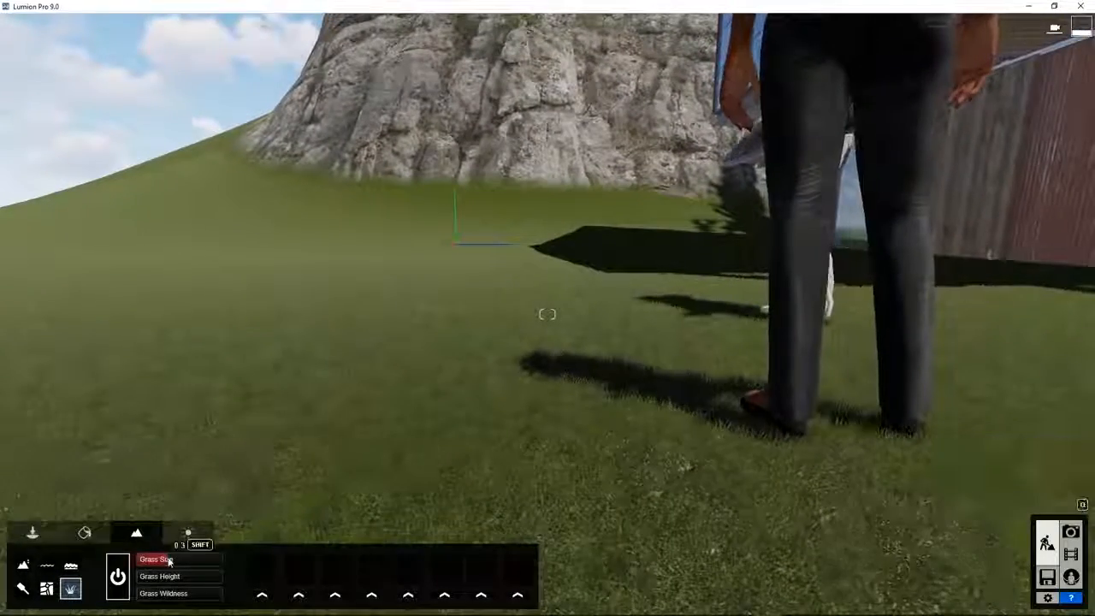
{"action": "left_click_drag", "start_coordinate": [169, 561], "coordinate": [220, 563]}
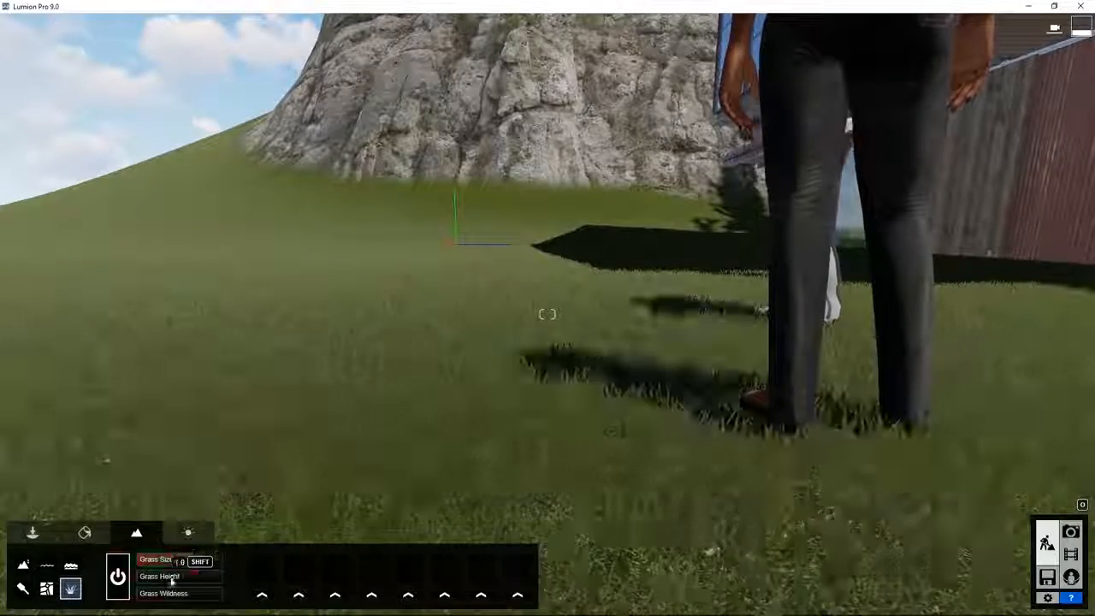
{"action": "left_click_drag", "start_coordinate": [162, 581], "coordinate": [172, 613]}
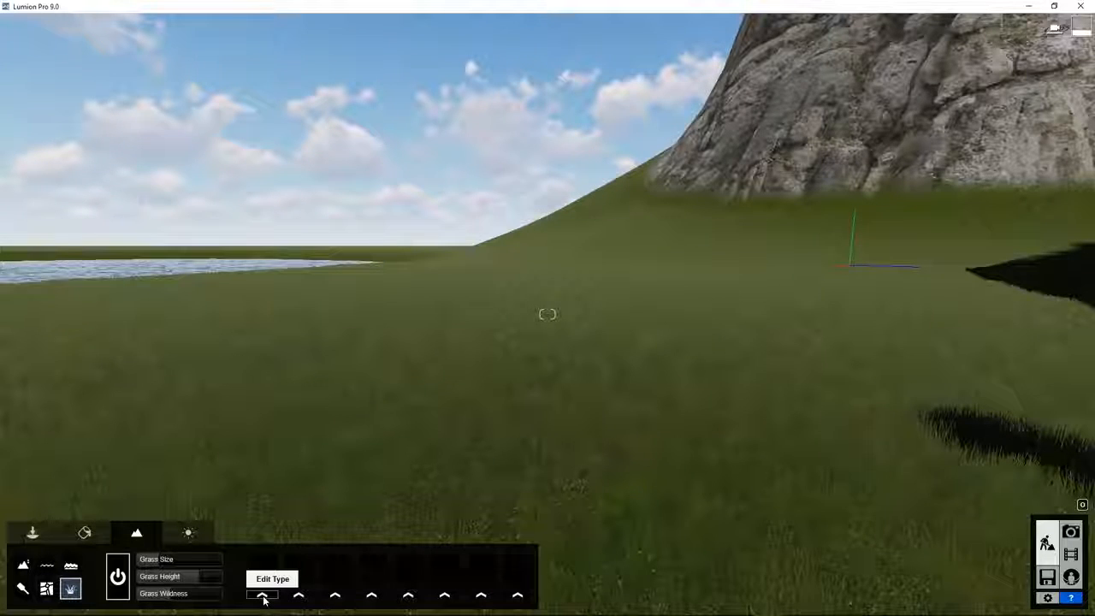
Scatter dandelions with spread 9.6 and grey stones with spread 1.2 in grass slots 1 and 2.
{"action": "left_click", "coordinate": [263, 597]}
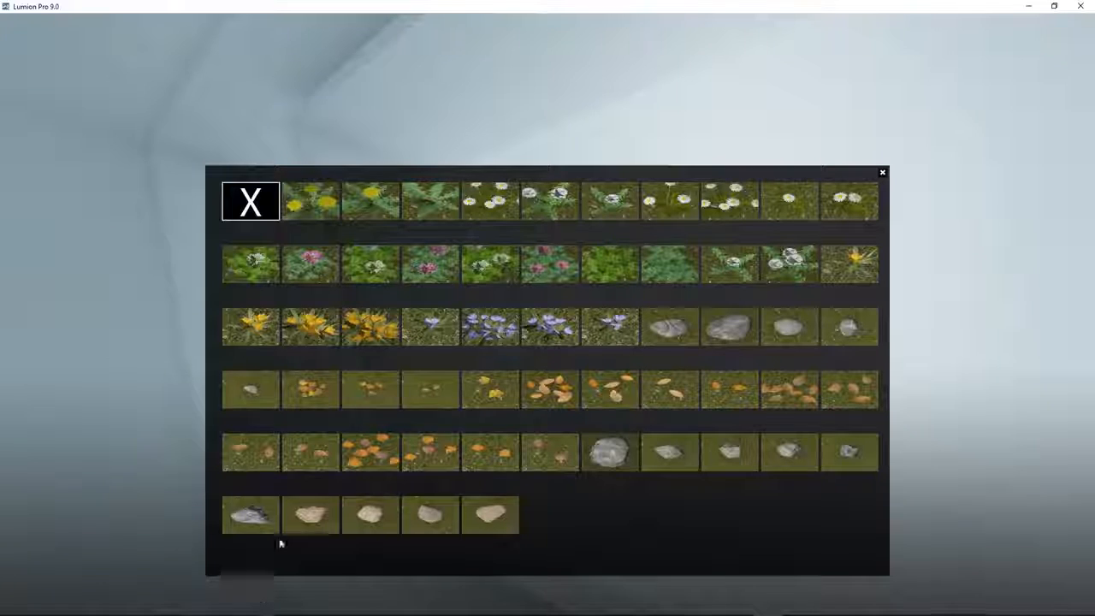
{"action": "left_click", "coordinate": [307, 212]}
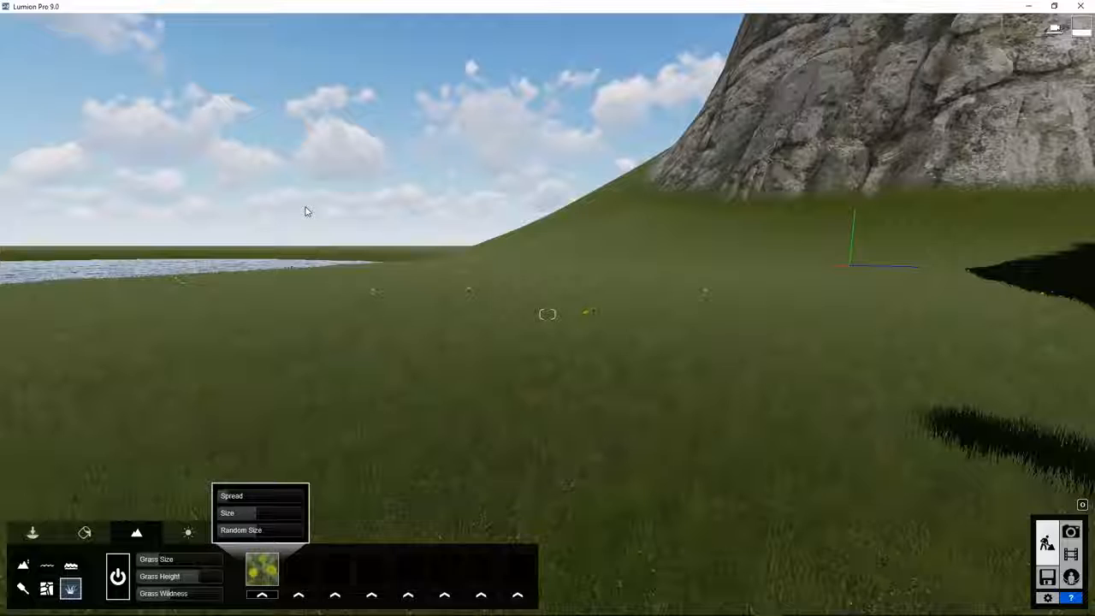
{"action": "mouse_move", "coordinate": [232, 501]}
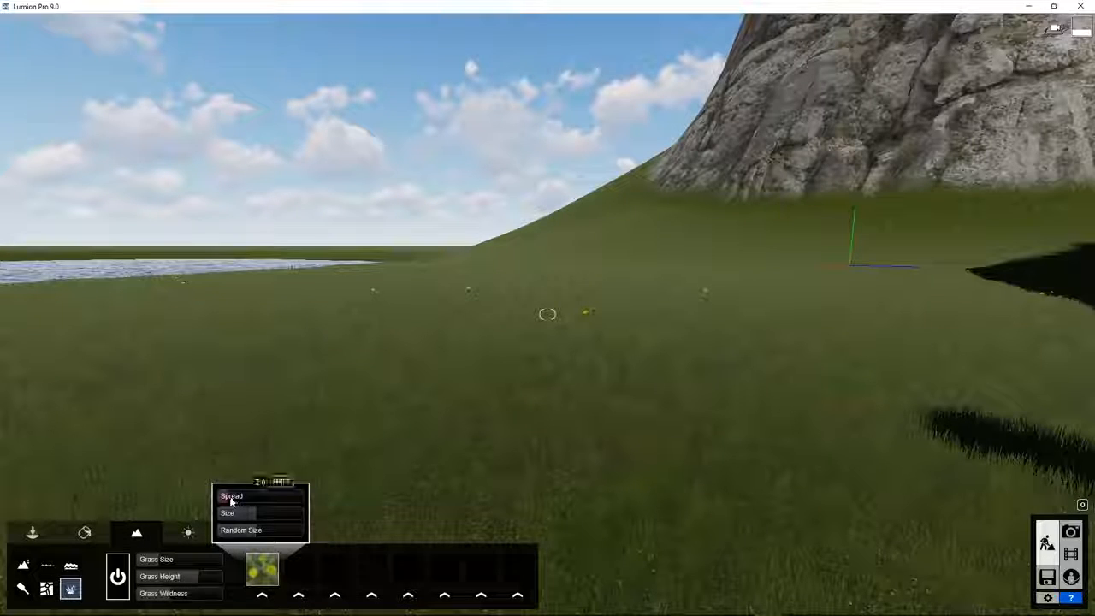
{"action": "left_click_drag", "start_coordinate": [240, 501], "coordinate": [259, 535]}
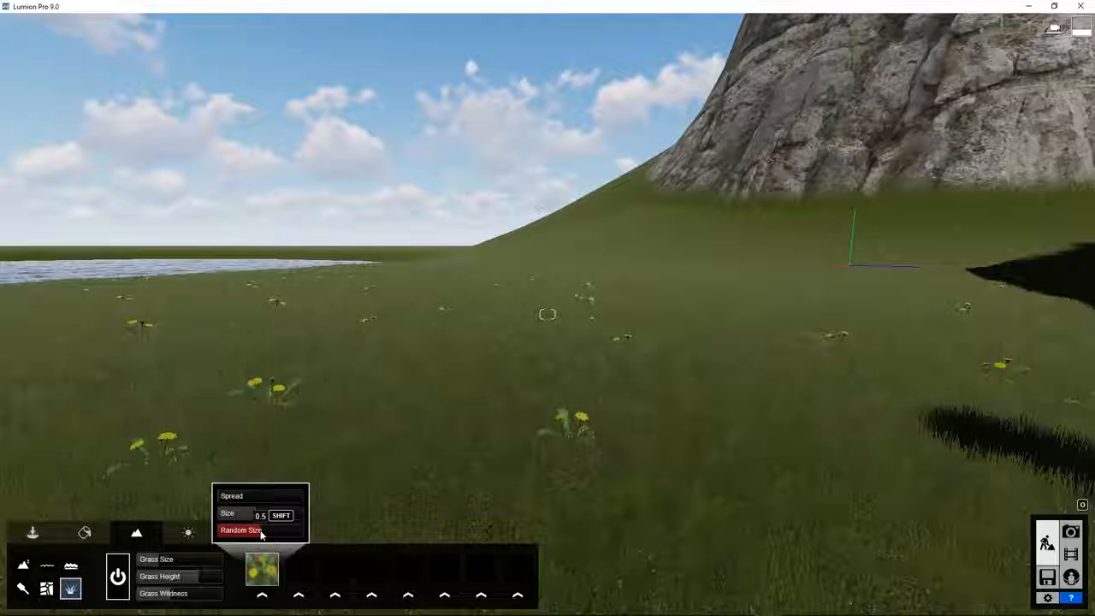
{"action": "left_click", "coordinate": [291, 583]}
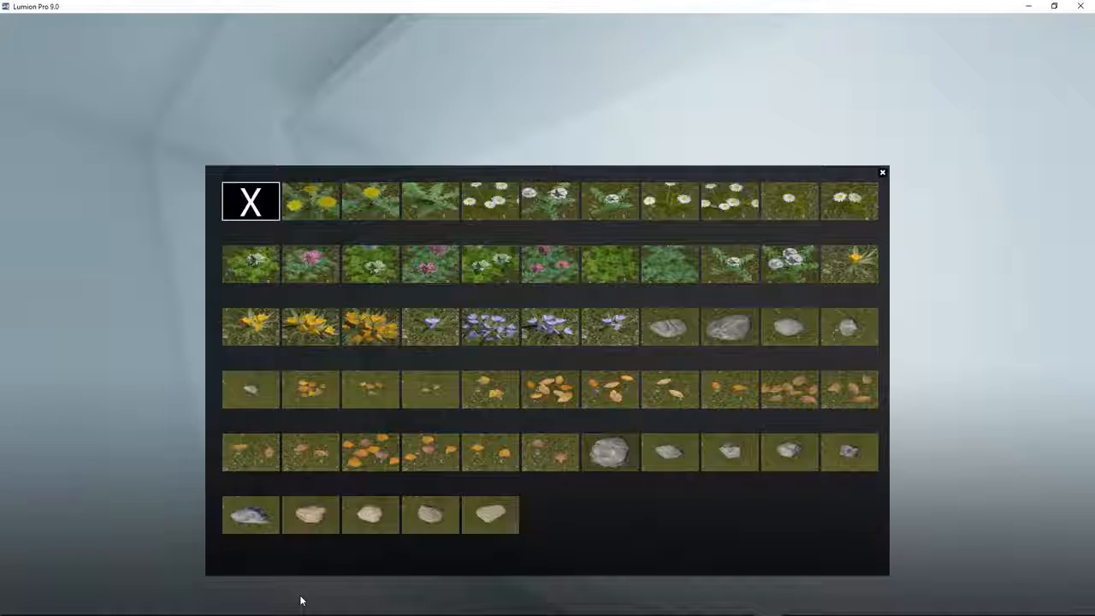
{"action": "left_click", "coordinate": [607, 453]}
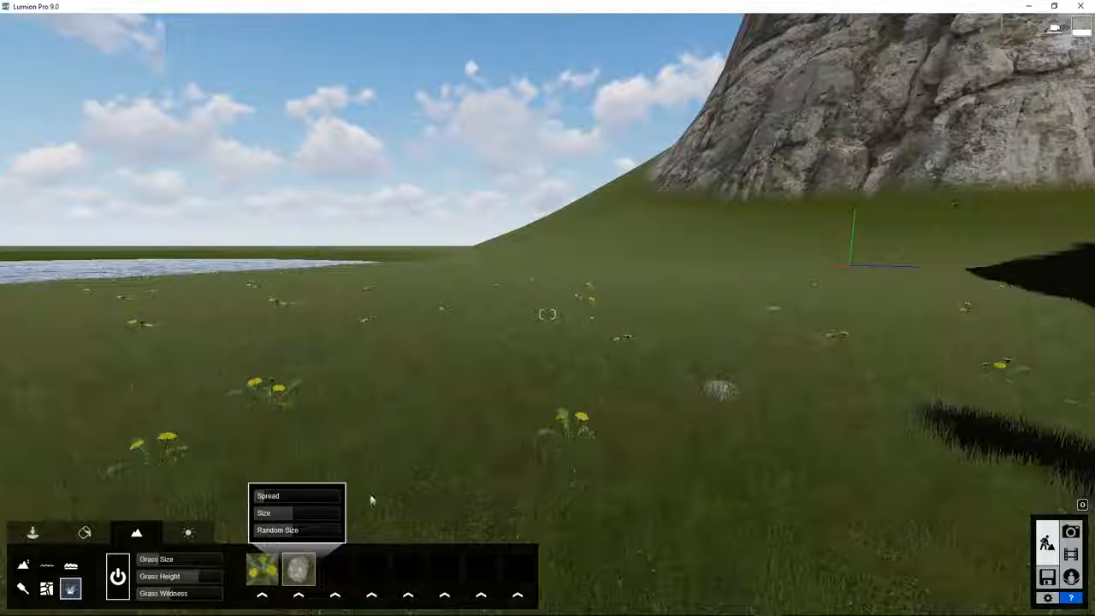
{"action": "left_click_drag", "start_coordinate": [257, 498], "coordinate": [259, 498]}
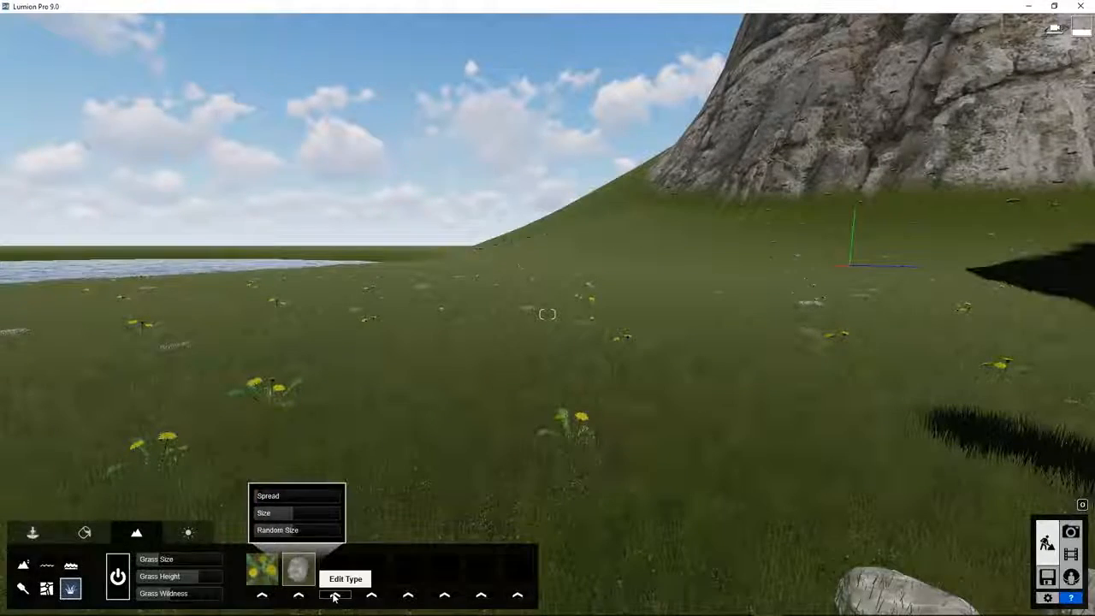
Add orange fallen leaves and crocuses to slots 3 and 4, enlarging crocuses from 0.5 to 0.8.
{"action": "left_click", "coordinate": [333, 594]}
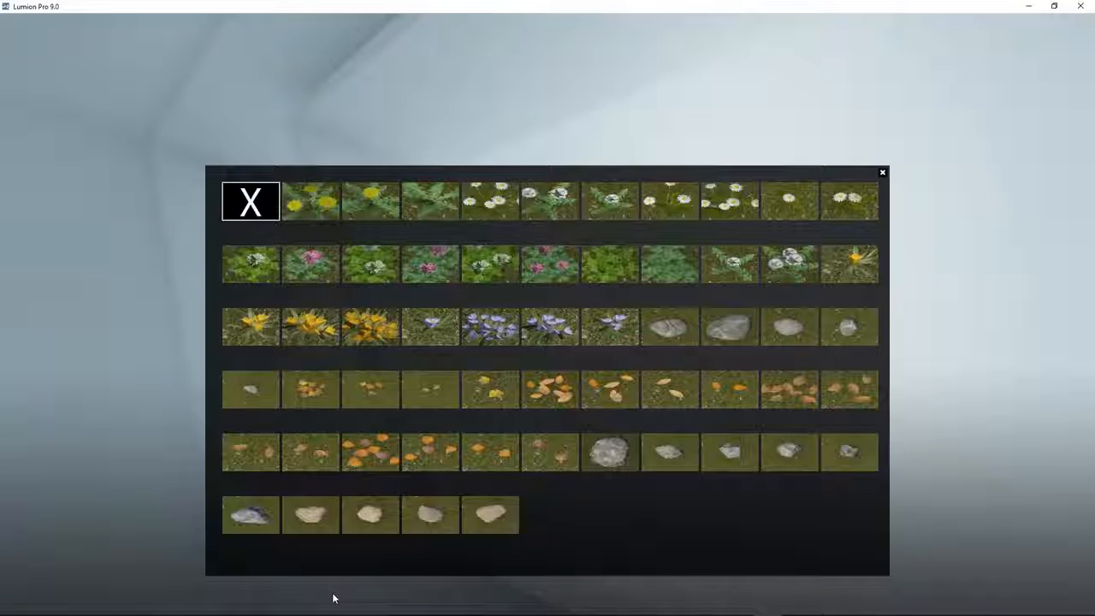
{"action": "left_click", "coordinate": [367, 451]}
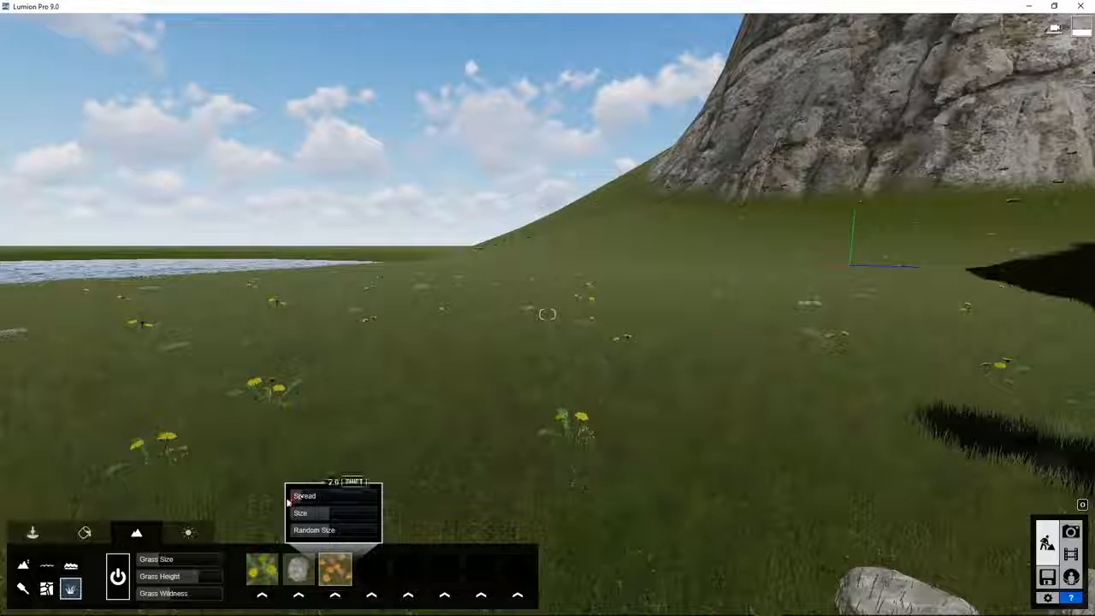
{"action": "left_click", "coordinate": [371, 595]}
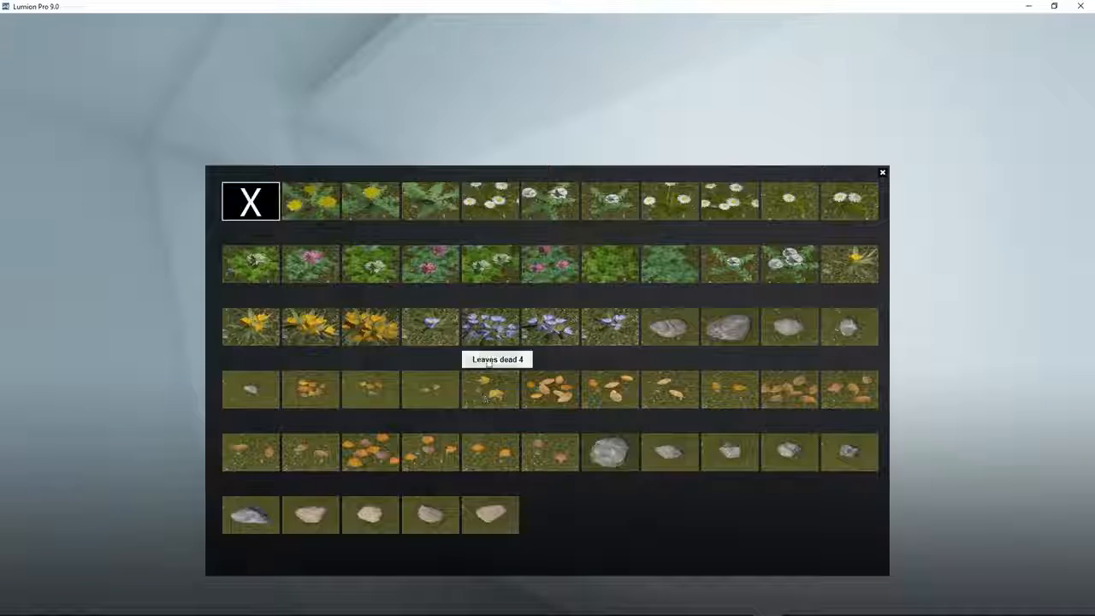
{"action": "left_click", "coordinate": [487, 337]}
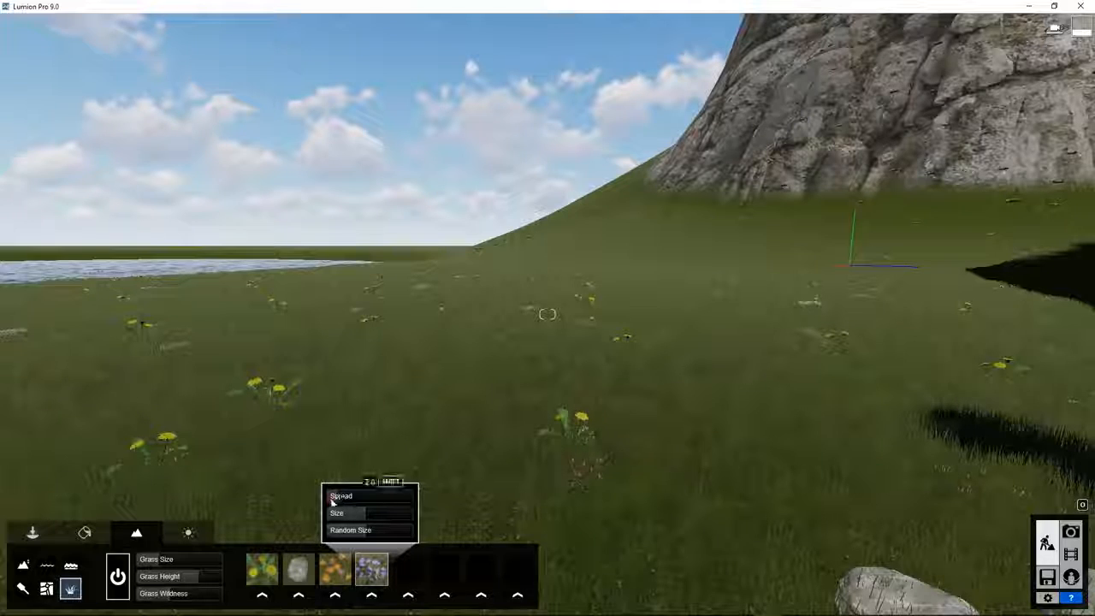
{"action": "right_click_drag", "start_coordinate": [547, 492], "coordinate": [457, 496]}
{"action": "mouse_move", "coordinate": [361, 517]}
{"action": "left_click_drag", "start_coordinate": [360, 512], "coordinate": [395, 526]}
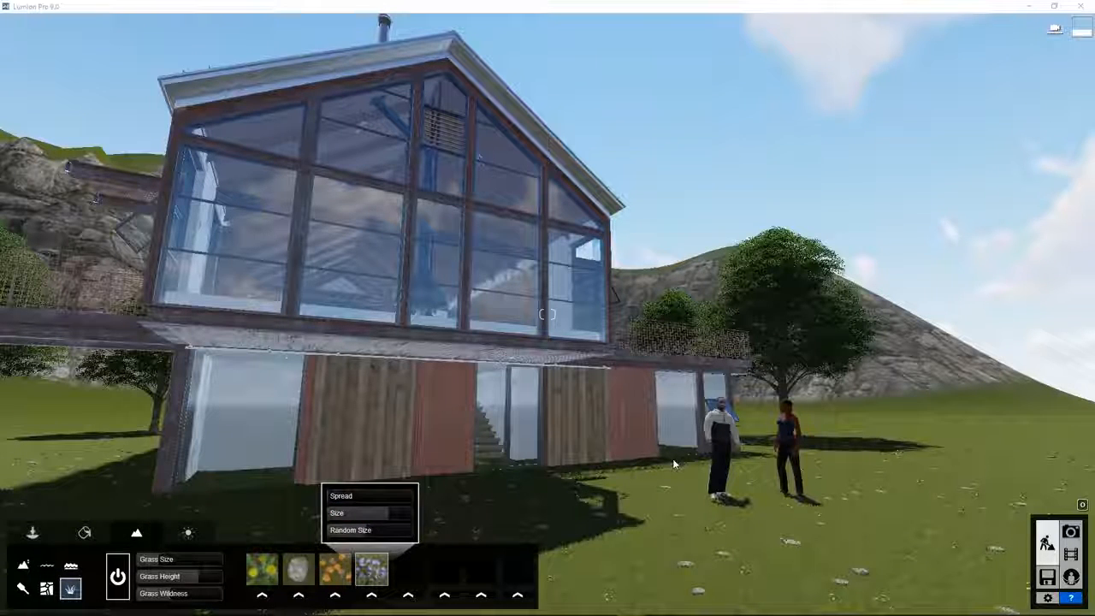
Assign farmland grass, dark green and another texture to the landscape paint slots.
{"action": "left_click", "coordinate": [22, 588]}
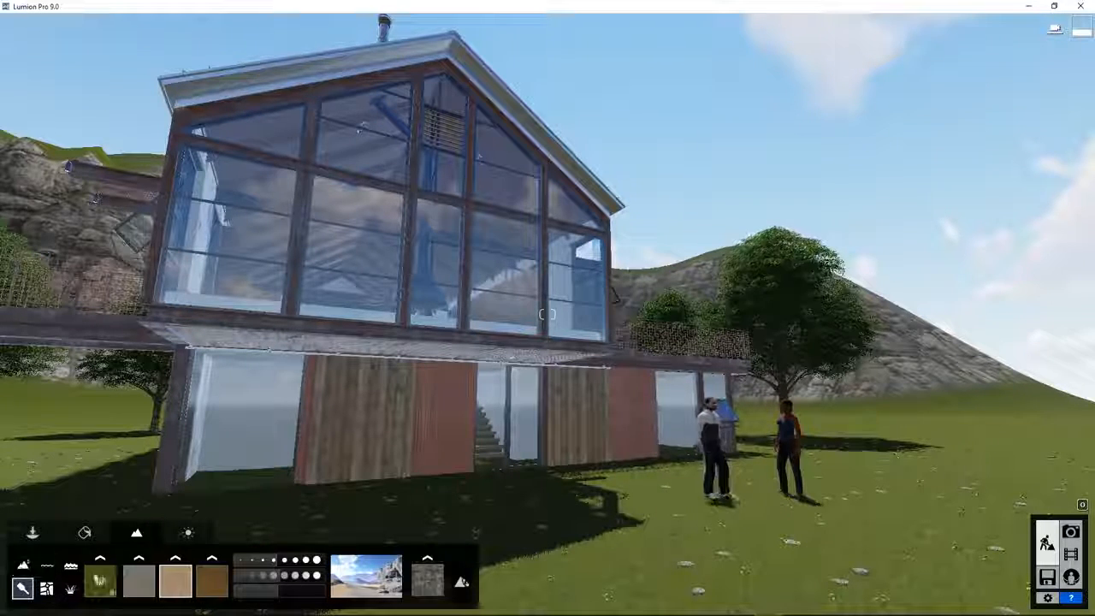
{"action": "left_click", "coordinate": [100, 575]}
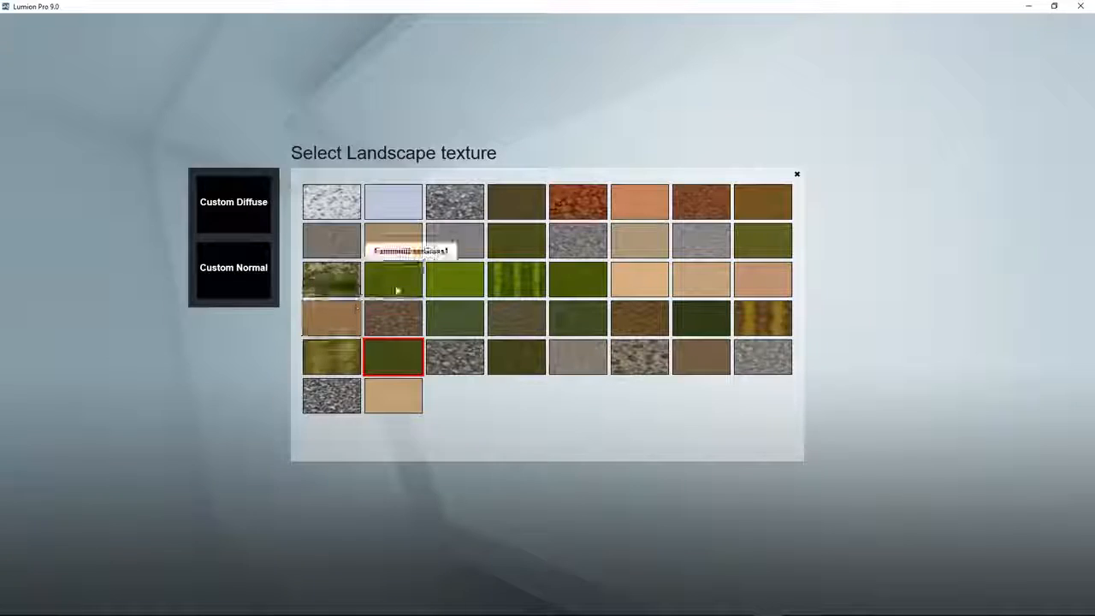
{"action": "left_click", "coordinate": [391, 288]}
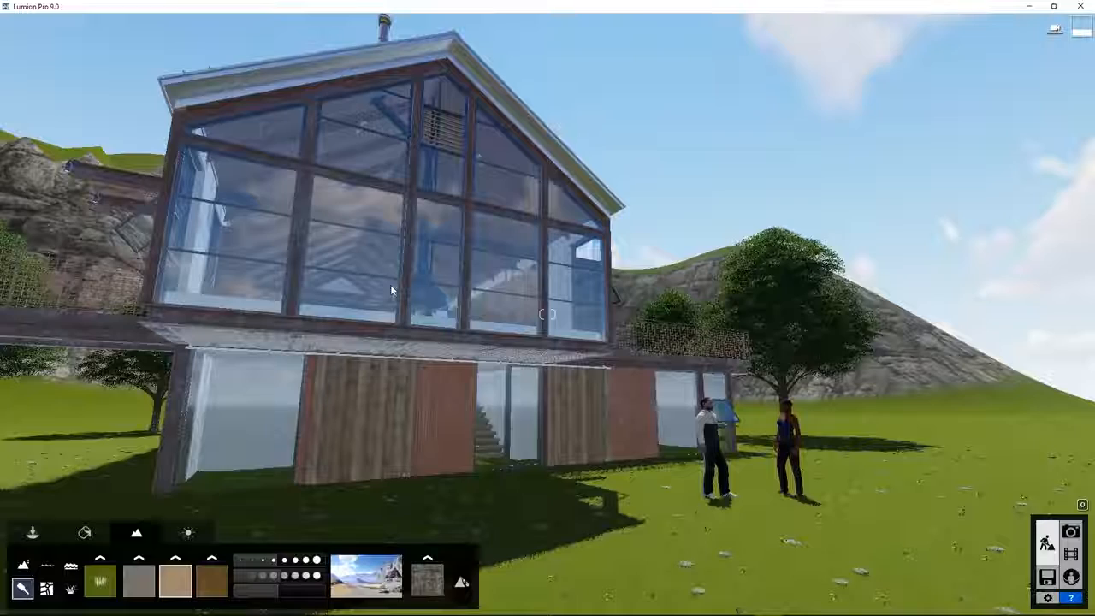
{"action": "left_click", "coordinate": [99, 575]}
{"action": "left_click", "coordinate": [578, 313]}
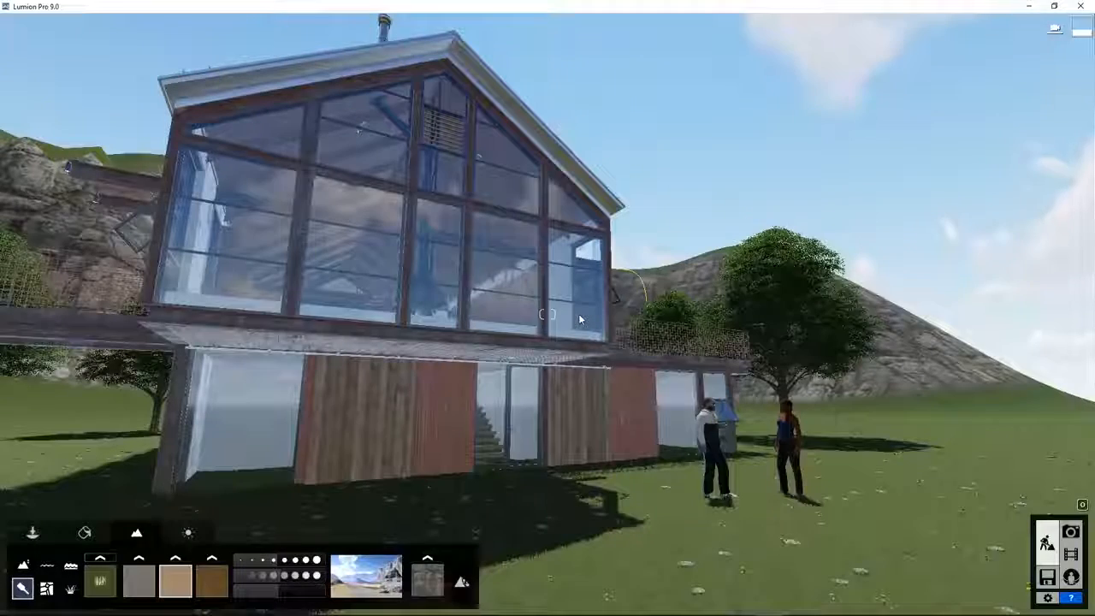
{"action": "left_click", "coordinate": [99, 575]}
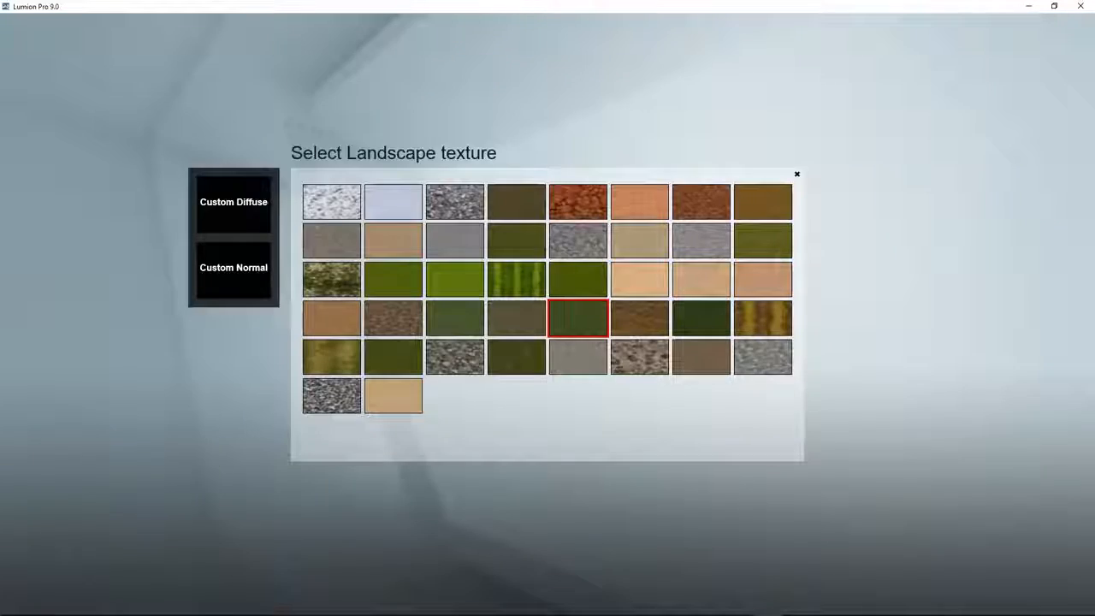
{"action": "left_click", "coordinate": [380, 356]}
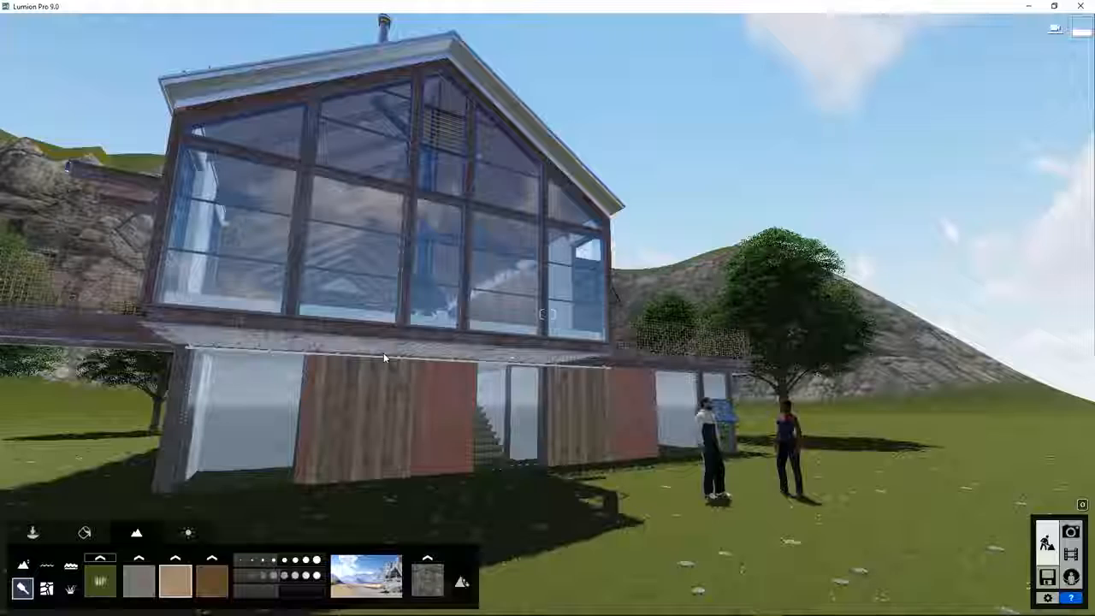
Paint a grey patch onto the lawn near the lake.
{"action": "mouse_move", "coordinate": [652, 464]}
{"action": "right_mouse_down"}
{"action": "mouse_move", "coordinate": [748, 551]}
{"action": "mouse_move", "coordinate": [826, 531]}
{"action": "mouse_move", "coordinate": [765, 526]}
{"action": "right_mouse_up"}
{"action": "left_click", "coordinate": [148, 576]}
{"action": "right_click_drag", "start_coordinate": [519, 416], "coordinate": [511, 496]}
{"action": "key", "text": "s"}
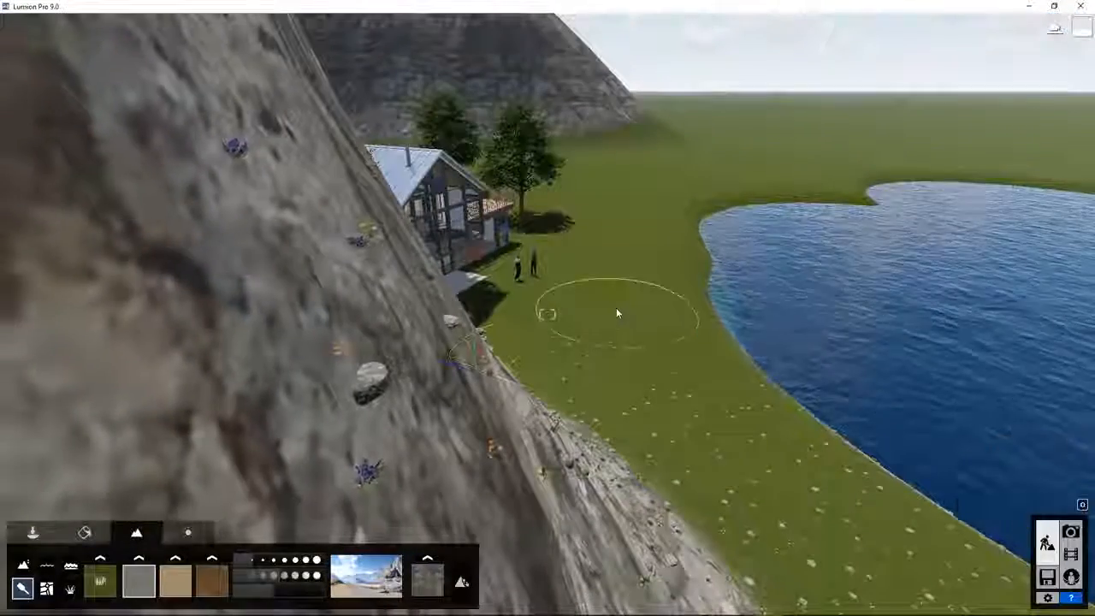
{"action": "mouse_move", "coordinate": [618, 309]}
{"action": "left_mouse_down"}
{"action": "mouse_move", "coordinate": [468, 301]}
{"action": "mouse_move", "coordinate": [483, 304]}
{"action": "left_mouse_up"}
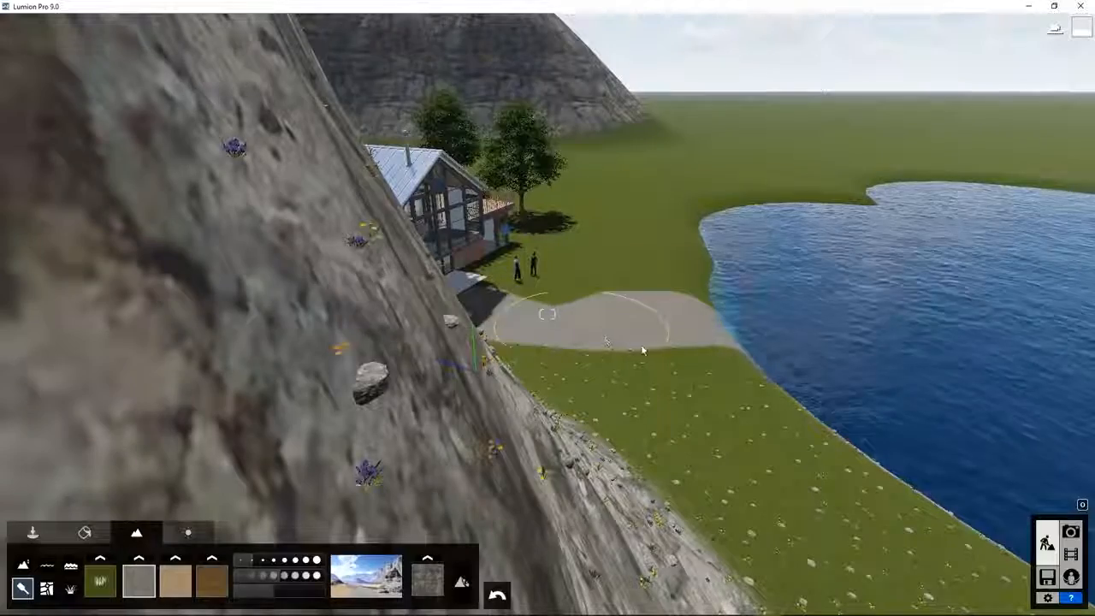
{"action": "key", "text": "w"}
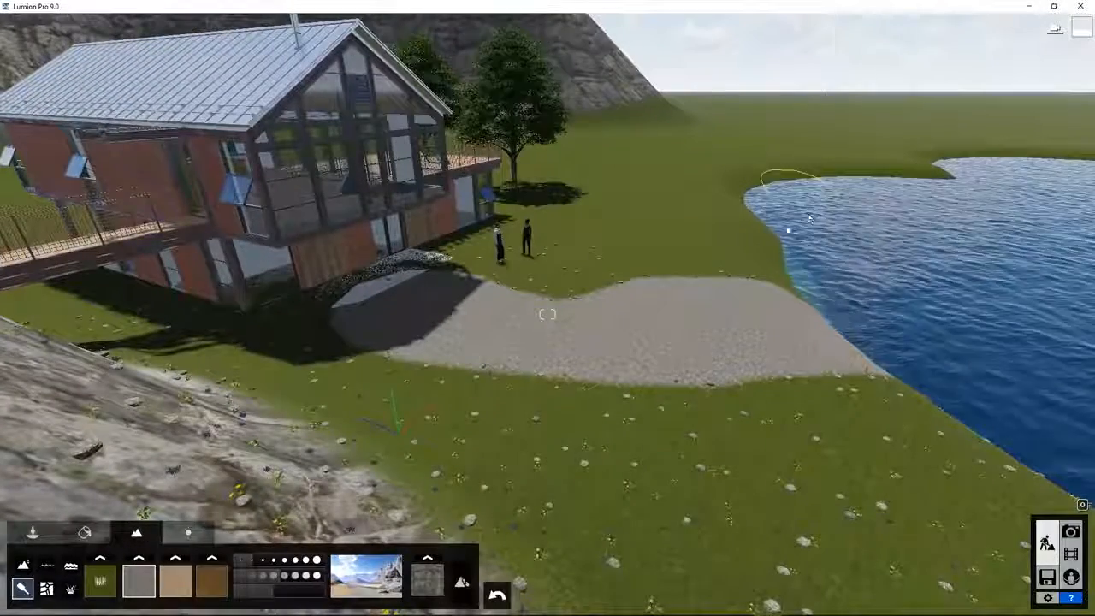
With a smaller brush, paint sand along the lake shore and set a slot to PeebleGrass_NE.
{"action": "left_click", "coordinate": [244, 561]}
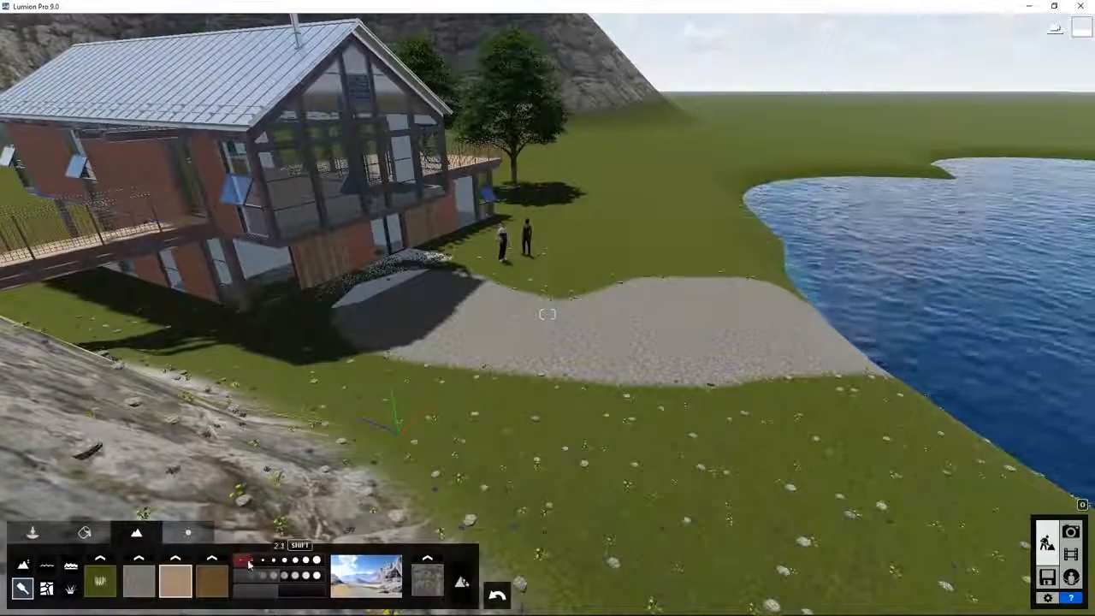
{"action": "mouse_move", "coordinate": [763, 253]}
{"action": "left_mouse_down"}
{"action": "mouse_move", "coordinate": [736, 236]}
{"action": "mouse_move", "coordinate": [746, 221]}
{"action": "mouse_move", "coordinate": [737, 172]}
{"action": "mouse_move", "coordinate": [842, 173]}
{"action": "left_mouse_up"}
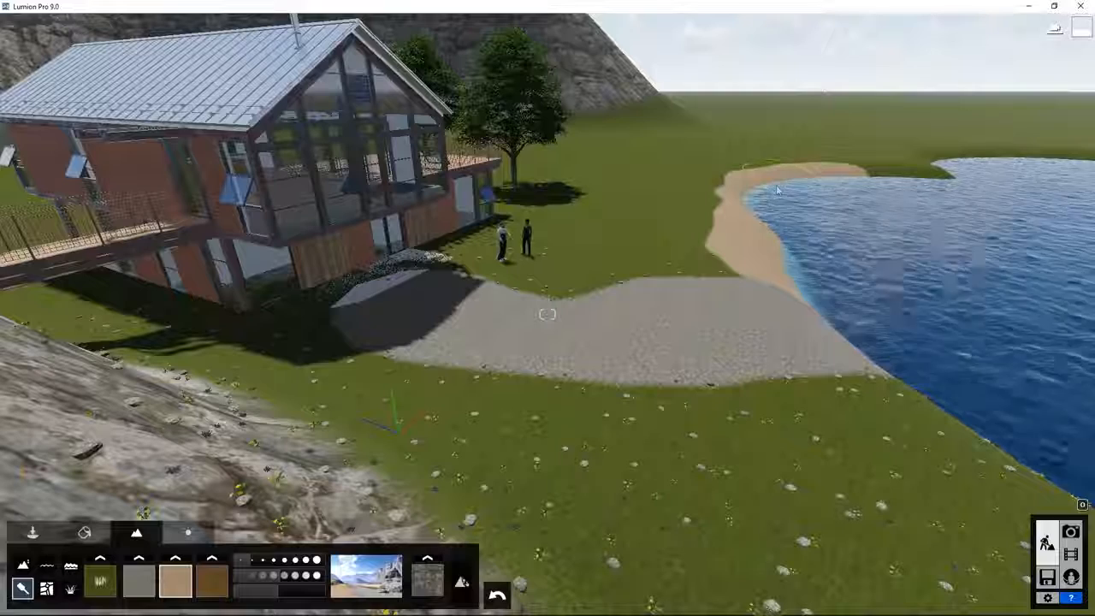
{"action": "left_click", "coordinate": [175, 559]}
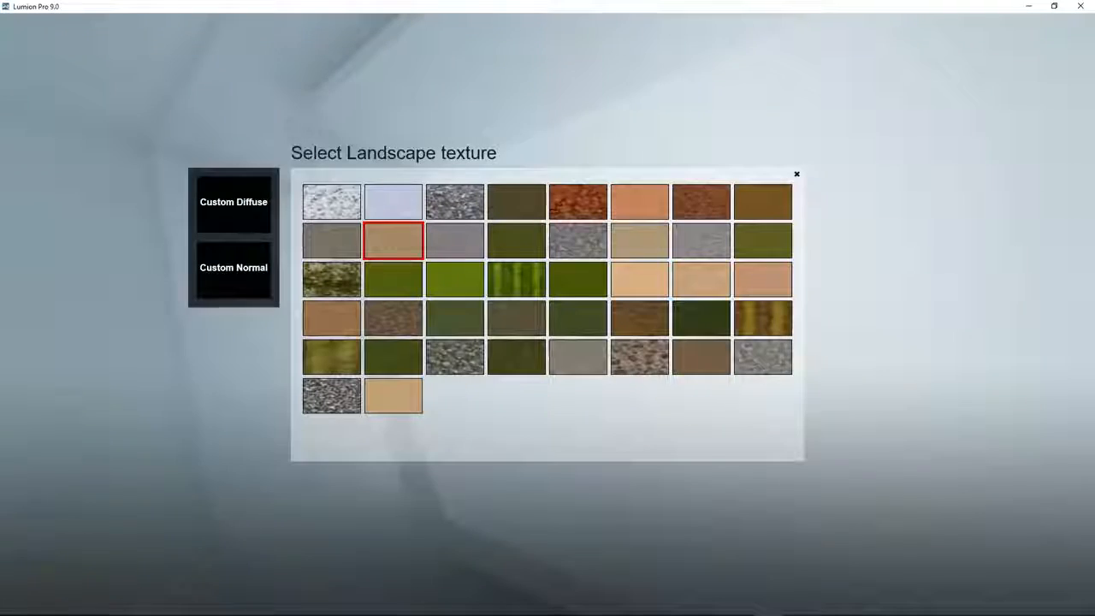
{"action": "left_click", "coordinate": [639, 356]}
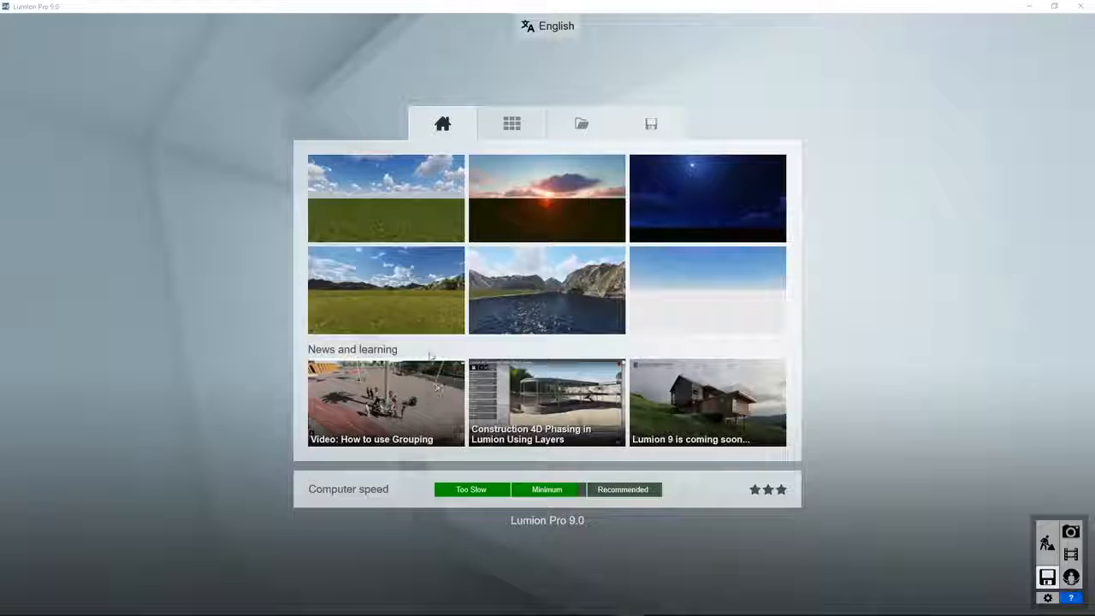
Load the Mountain Range starting scene and switch Objects to placing an imported model.
{"action": "left_click", "coordinate": [380, 291]}
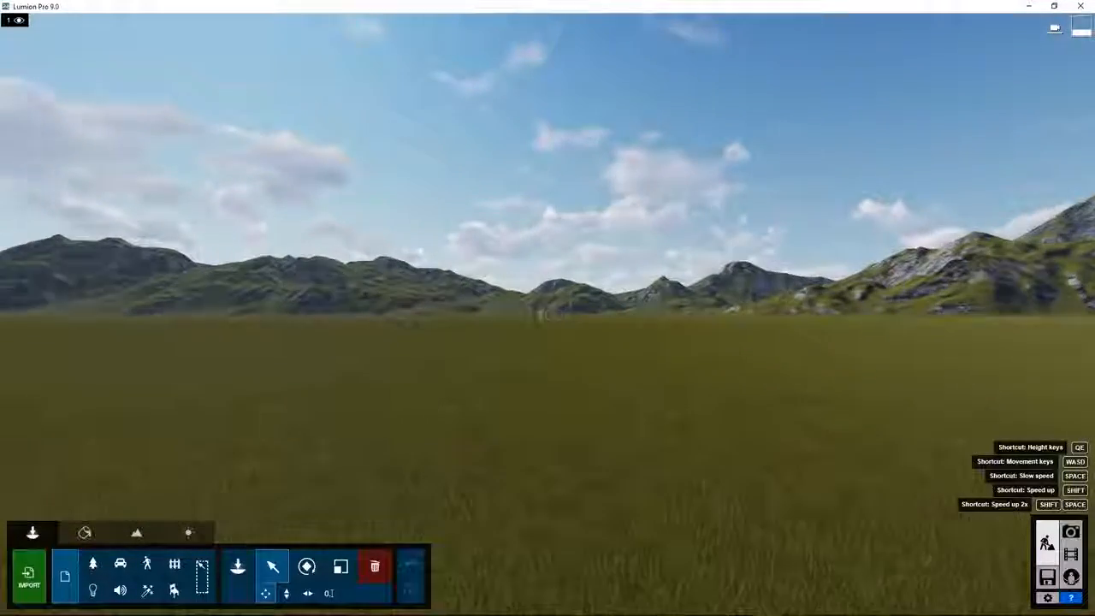
{"action": "right_click_drag", "start_coordinate": [548, 315], "coordinate": [559, 452]}
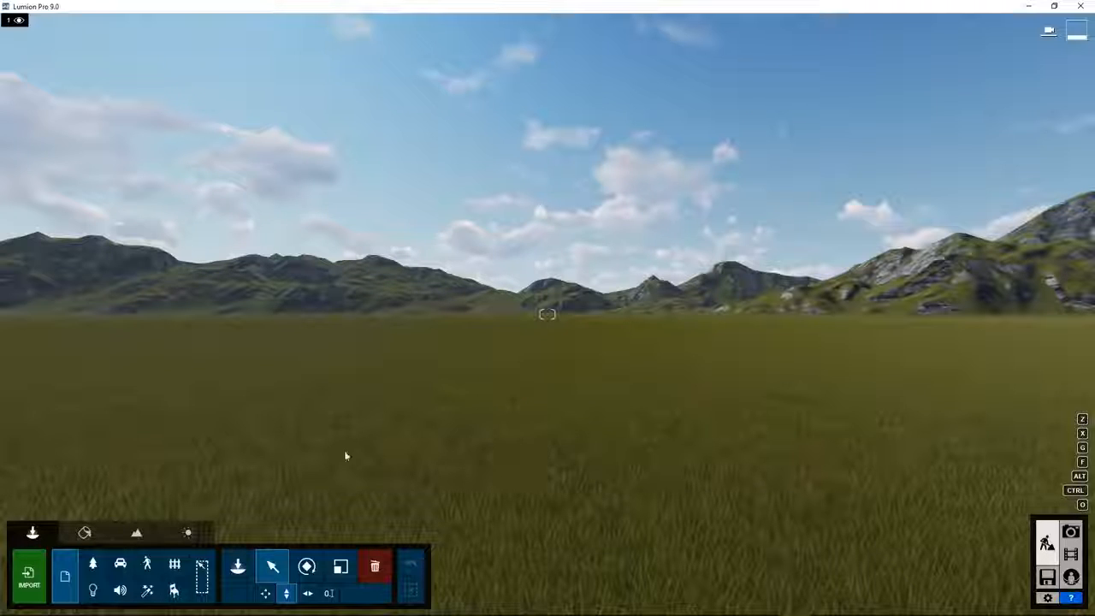
{"action": "left_click", "coordinate": [229, 555]}
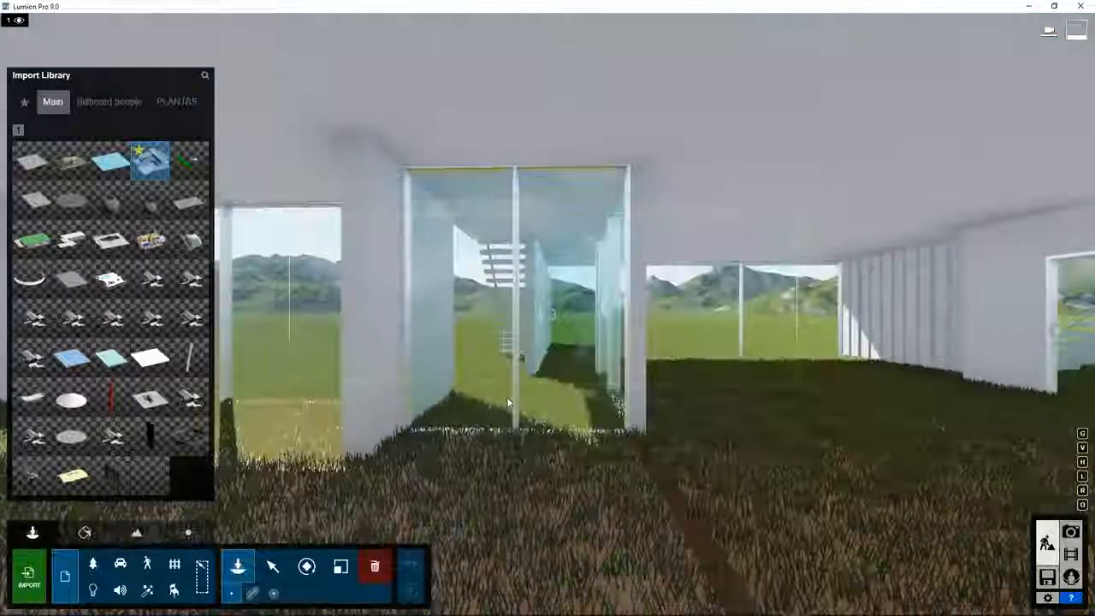
Place the Villa Cabrera model on the open grassland and switch to Select mode.
{"action": "scroll", "coordinate": [517, 396], "scroll_direction": "down", "scroll_amount": 3}
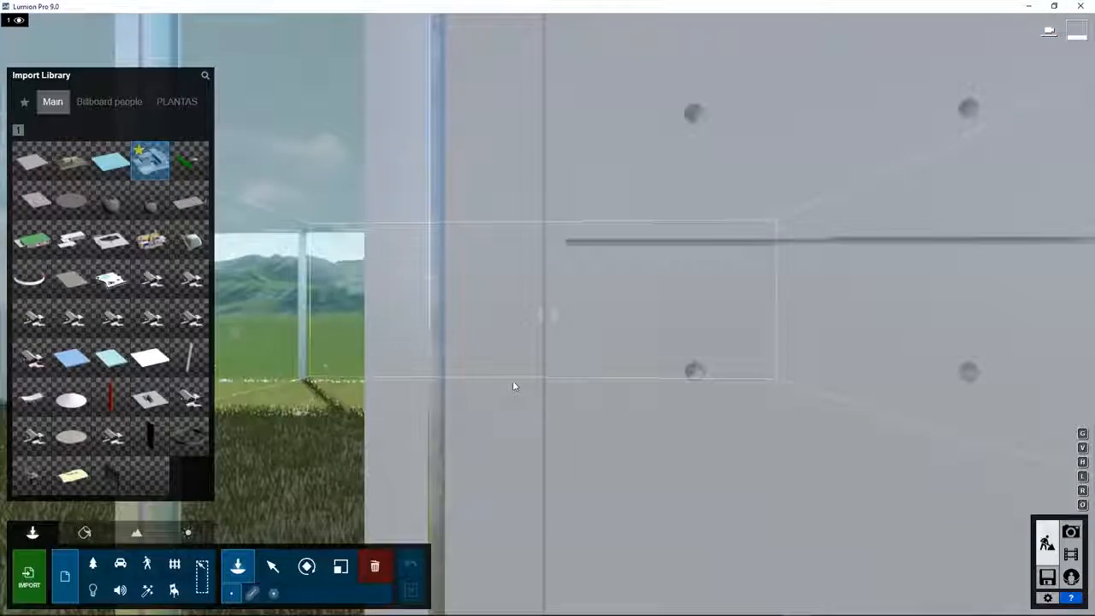
{"action": "left_click", "coordinate": [514, 386]}
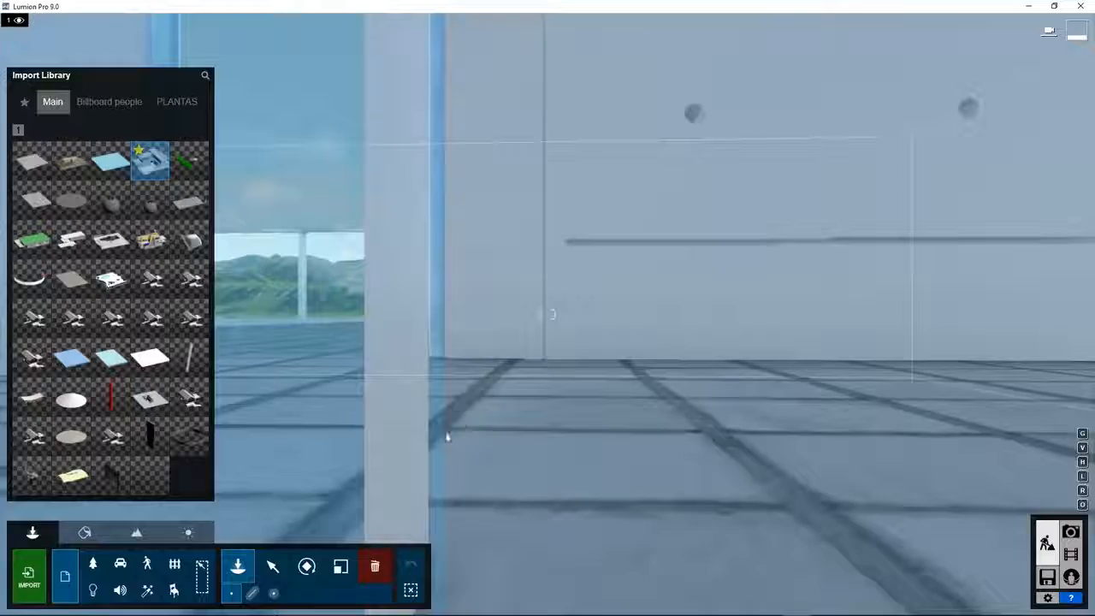
{"action": "left_click", "coordinate": [272, 567]}
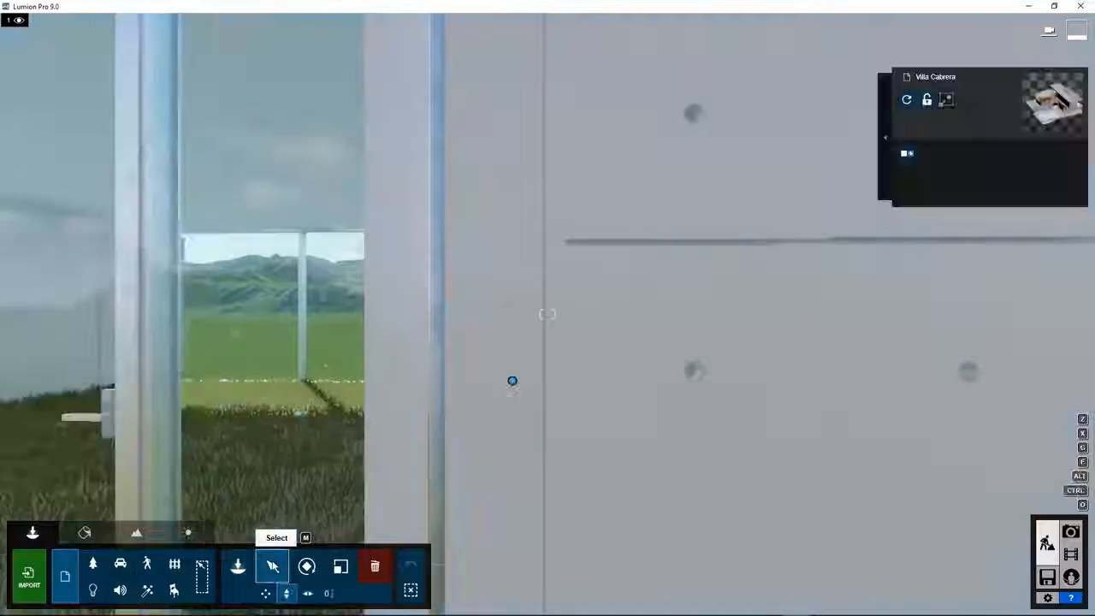
Orbit around the villa, back the camera away, and select the villa with its ground plane.
{"action": "scroll", "coordinate": [411, 484], "scroll_direction": "down", "scroll_amount": 5}
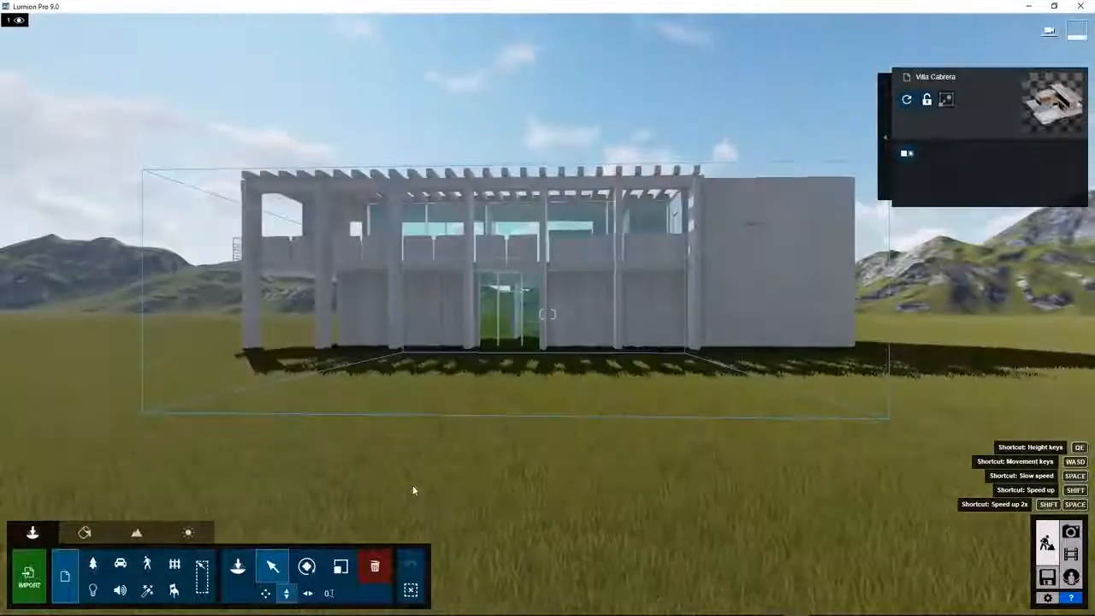
{"action": "right_click_drag", "start_coordinate": [550, 426], "coordinate": [550, 459]}
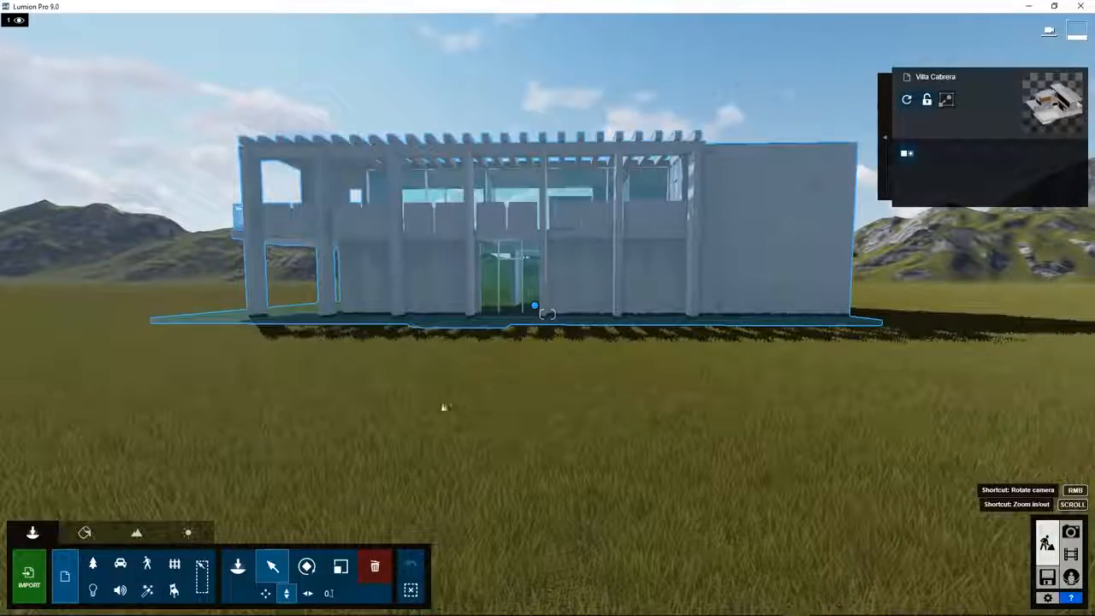
{"action": "right_click_drag", "start_coordinate": [547, 313], "coordinate": [628, 323]}
{"action": "right_click_drag", "start_coordinate": [275, 406], "coordinate": [317, 408]}
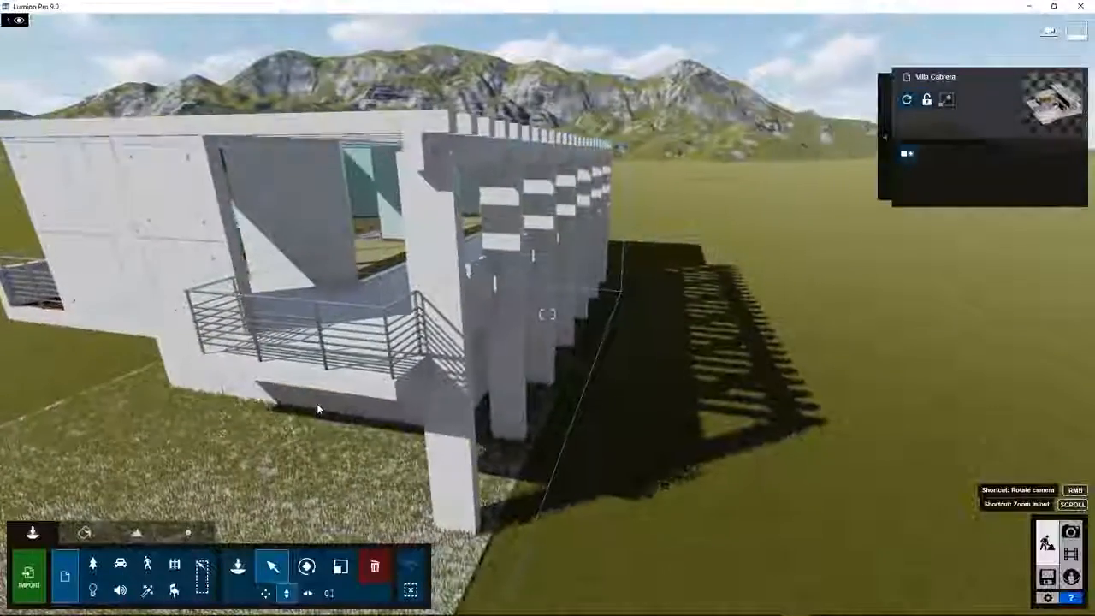
{"action": "scroll", "coordinate": [318, 408], "scroll_direction": "down", "scroll_amount": 3}
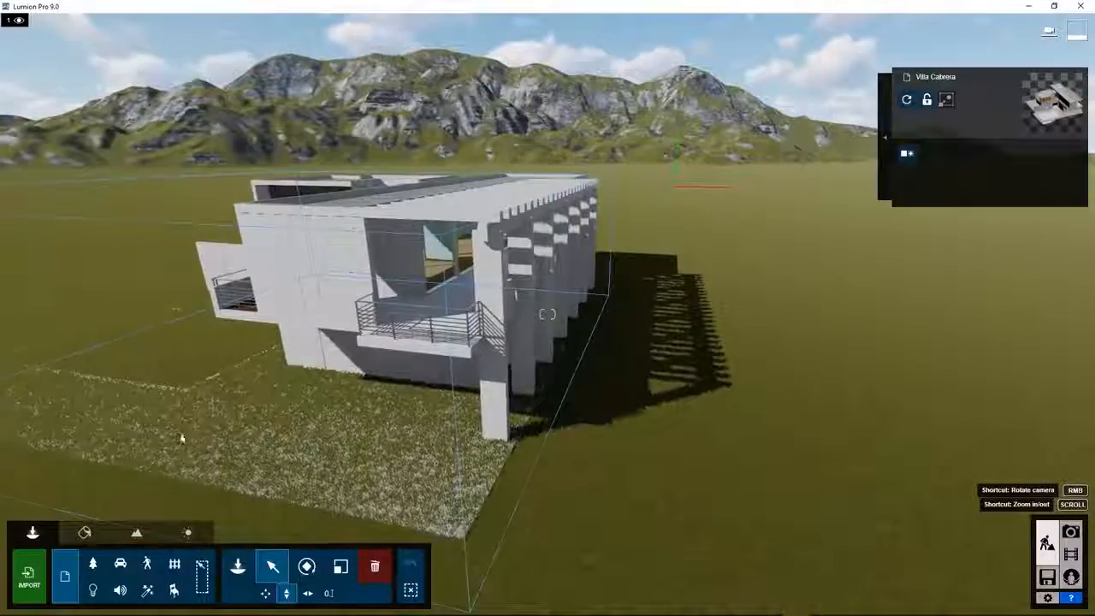
{"action": "right_click_drag", "start_coordinate": [227, 413], "coordinate": [274, 410]}
{"action": "right_click_drag", "start_coordinate": [526, 325], "coordinate": [561, 307]}
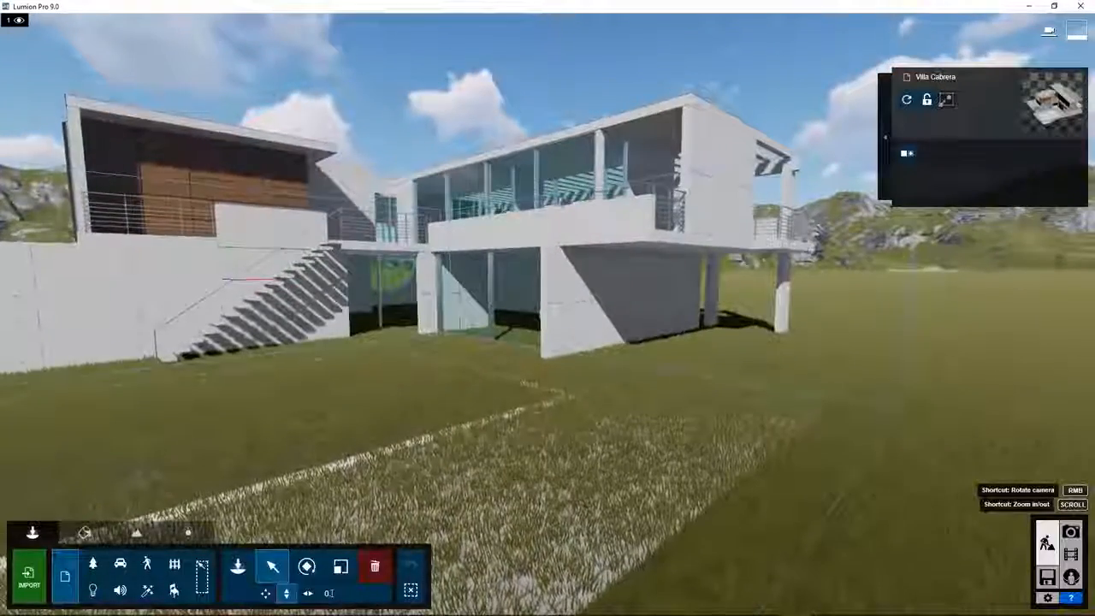
{"action": "key", "text": "q"}
{"action": "right_click_drag", "start_coordinate": [178, 428], "coordinate": [190, 439]}
{"action": "key", "text": "s"}
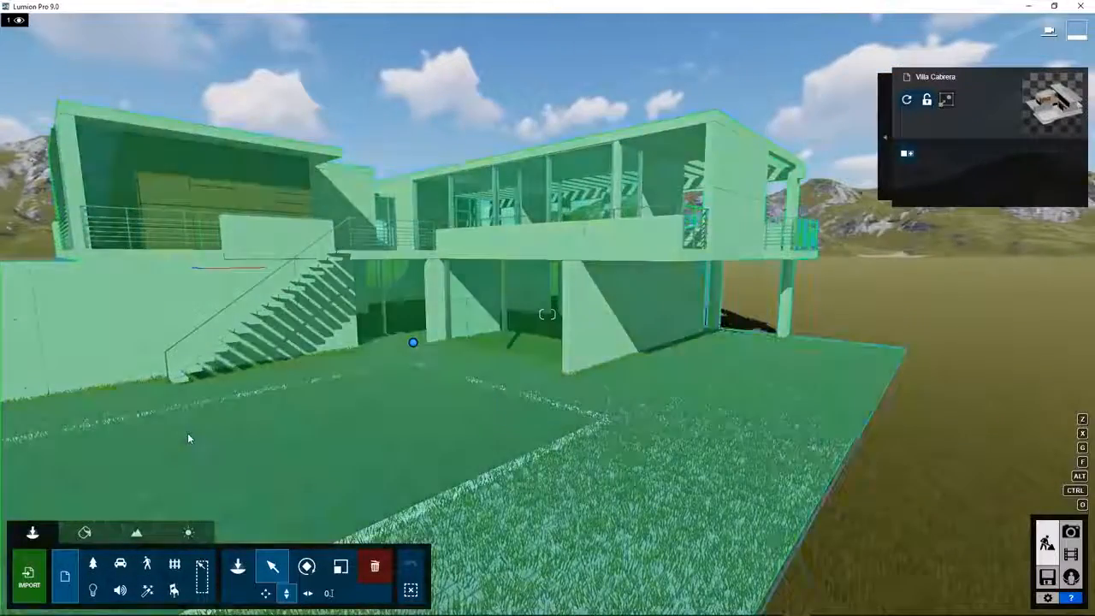
{"action": "key", "text": "s"}
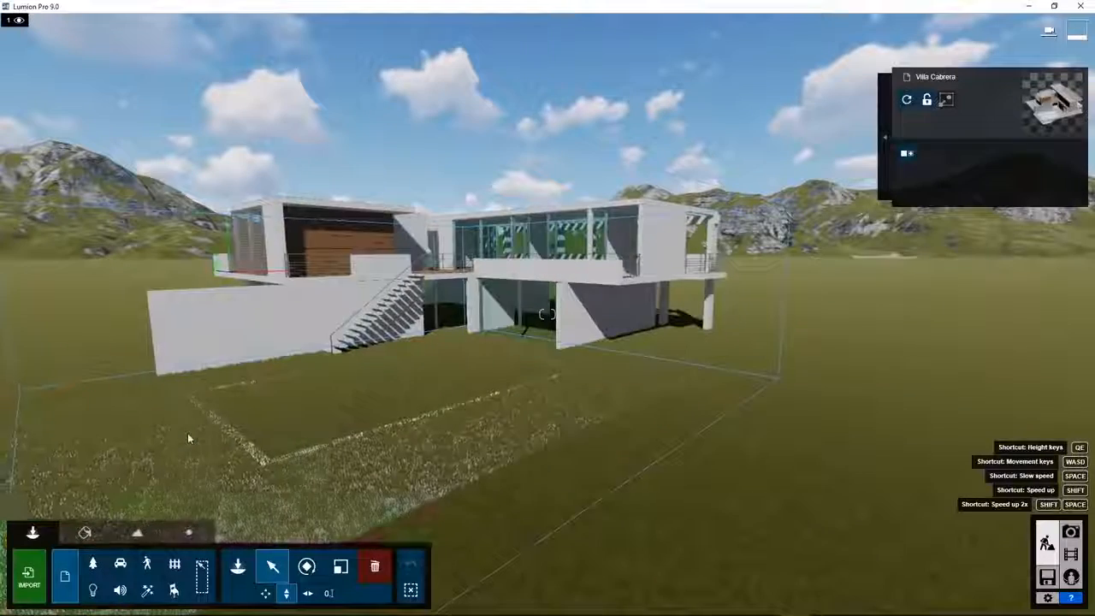
{"action": "left_click", "coordinate": [188, 432]}
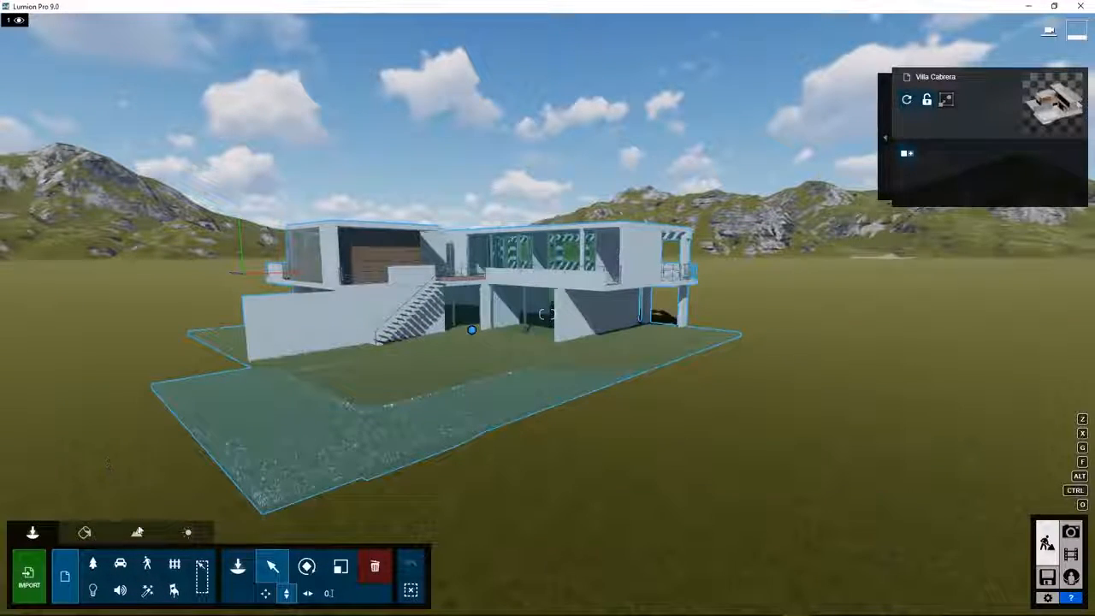
{"action": "left_click", "coordinate": [136, 532]}
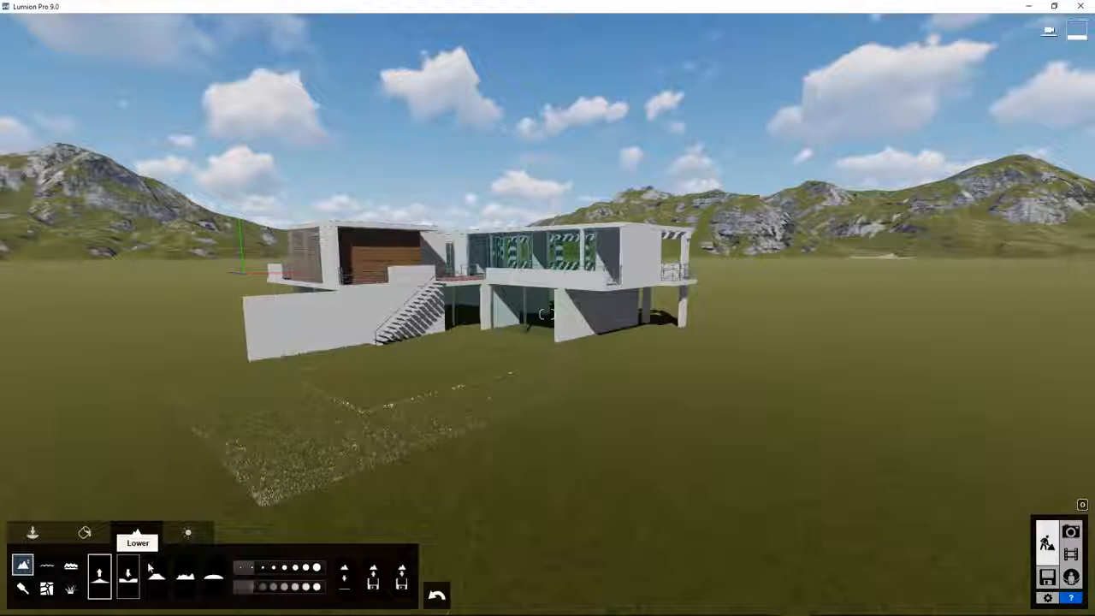
Set up a smaller Lower terrain brush and sink the ground beneath the villa's grounds.
{"action": "left_click", "coordinate": [130, 569]}
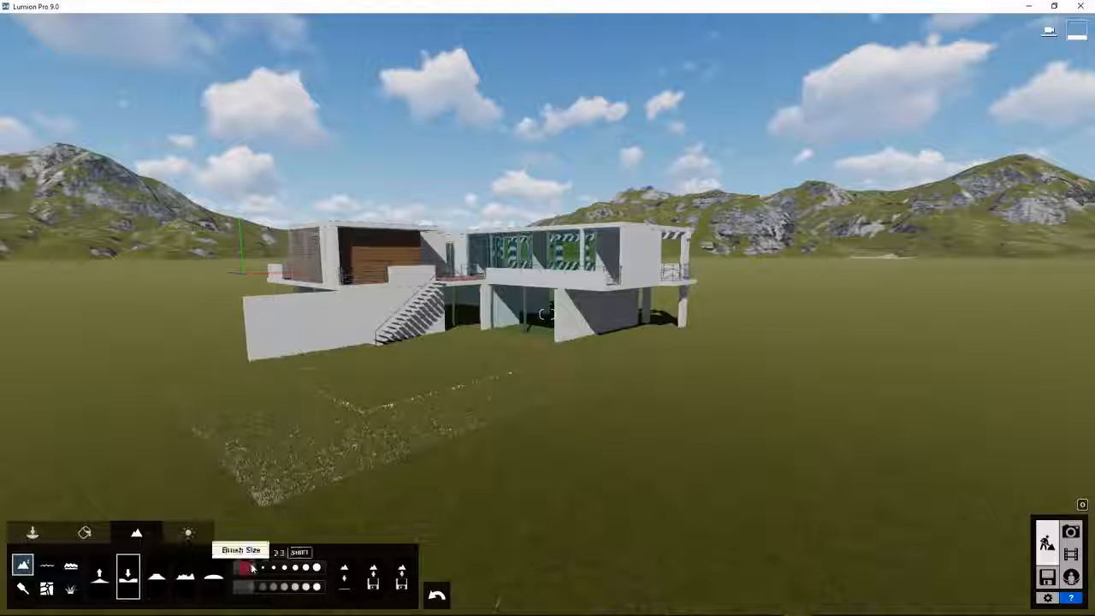
{"action": "left_click_drag", "start_coordinate": [253, 568], "coordinate": [241, 573]}
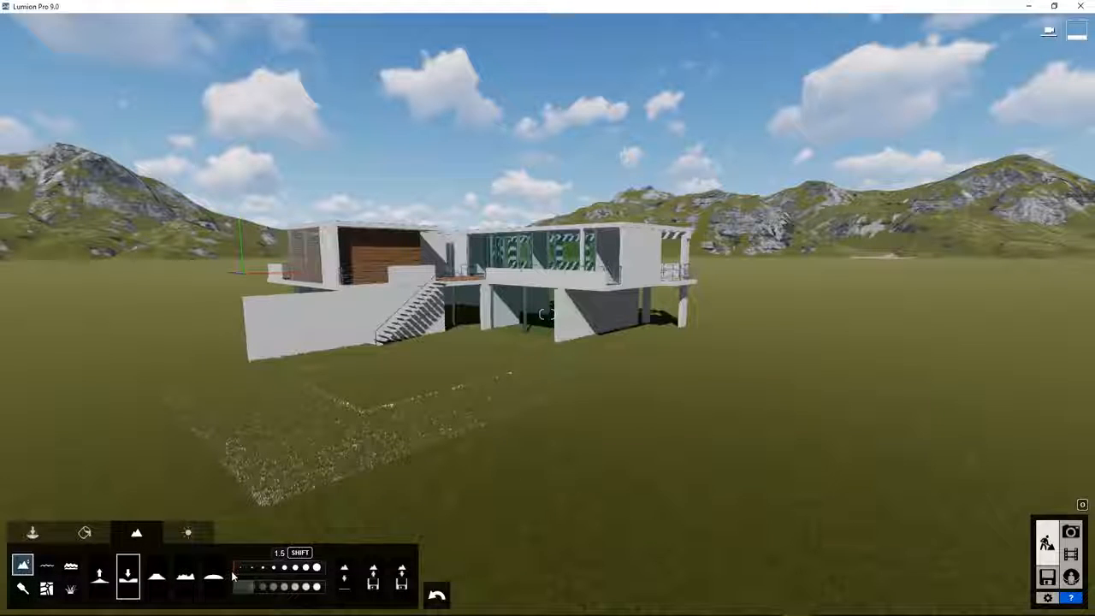
{"action": "left_click", "coordinate": [243, 588]}
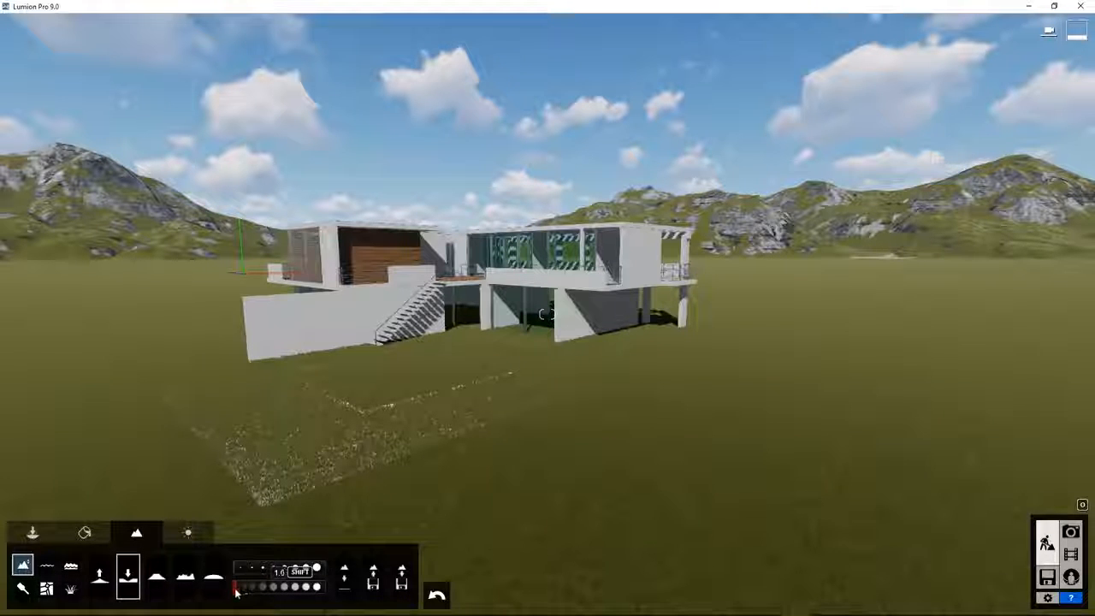
{"action": "mouse_move", "coordinate": [292, 437]}
{"action": "left_mouse_down"}
{"action": "mouse_move", "coordinate": [300, 423]}
{"action": "mouse_move", "coordinate": [317, 438]}
{"action": "mouse_move", "coordinate": [261, 449]}
{"action": "mouse_move", "coordinate": [196, 391]}
{"action": "mouse_move", "coordinate": [248, 436]}
{"action": "mouse_move", "coordinate": [363, 455]}
{"action": "mouse_move", "coordinate": [433, 422]}
{"action": "mouse_move", "coordinate": [299, 470]}
{"action": "mouse_move", "coordinate": [305, 479]}
{"action": "mouse_move", "coordinate": [567, 374]}
{"action": "mouse_move", "coordinate": [214, 376]}
{"action": "mouse_move", "coordinate": [692, 359]}
{"action": "mouse_move", "coordinate": [609, 378]}
{"action": "mouse_move", "coordinate": [391, 370]}
{"action": "left_mouse_up"}
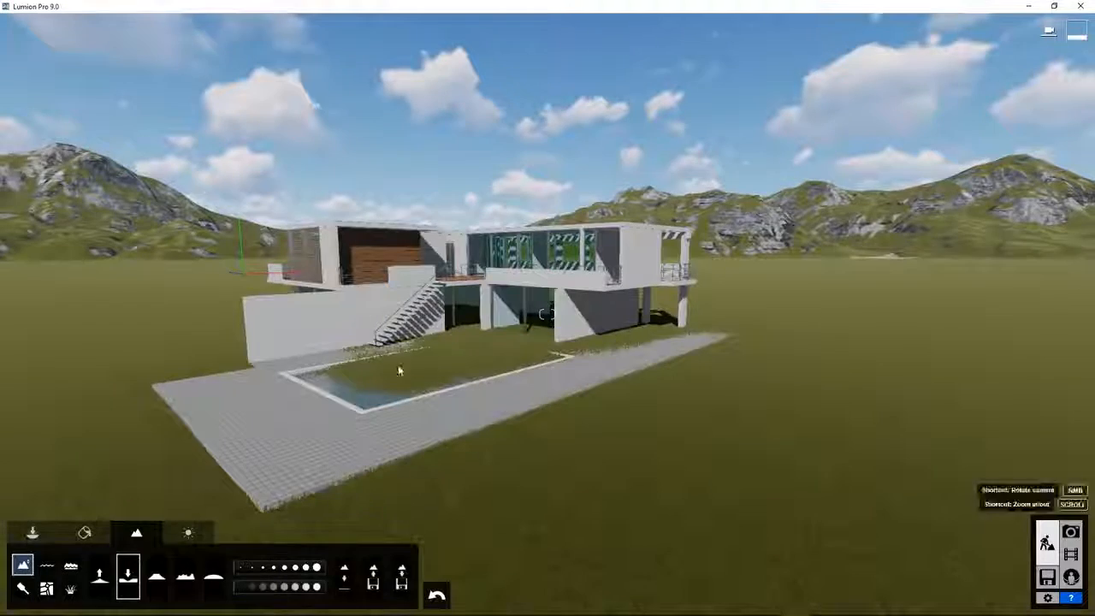
Lower the grass poking through the paving, behind the house, and inside the pool.
{"action": "scroll", "coordinate": [391, 369], "scroll_direction": "down", "scroll_amount": 3}
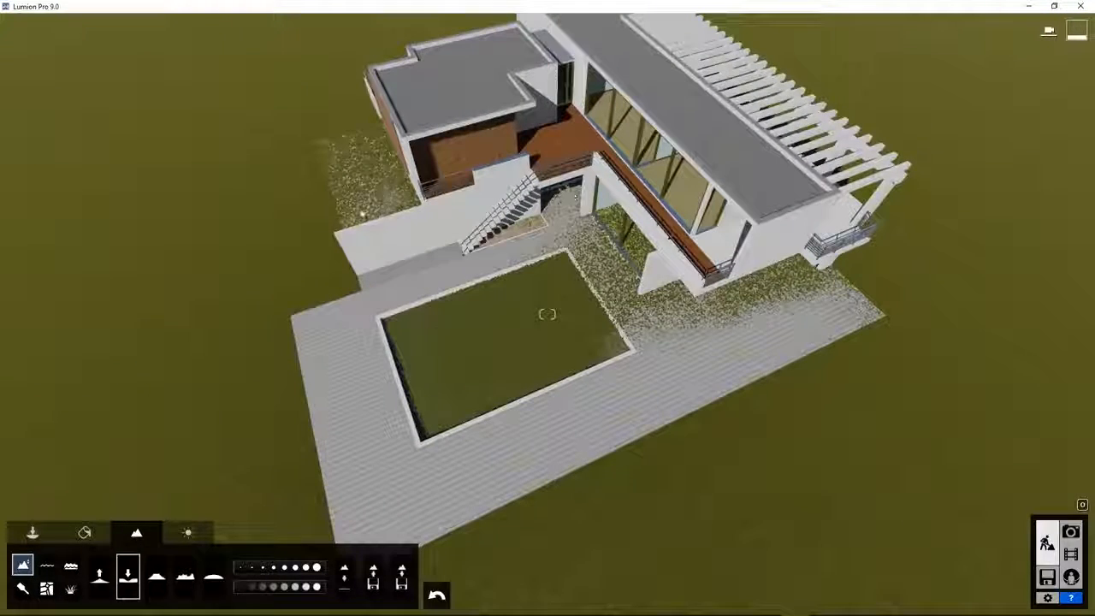
{"action": "mouse_move", "coordinate": [363, 215]}
{"action": "left_mouse_down"}
{"action": "mouse_move", "coordinate": [799, 300]}
{"action": "mouse_move", "coordinate": [639, 240]}
{"action": "left_mouse_up"}
{"action": "mouse_move", "coordinate": [747, 291]}
{"action": "left_mouse_down"}
{"action": "mouse_move", "coordinate": [599, 282]}
{"action": "mouse_move", "coordinate": [368, 206]}
{"action": "mouse_move", "coordinate": [368, 154]}
{"action": "mouse_move", "coordinate": [337, 158]}
{"action": "mouse_move", "coordinate": [346, 193]}
{"action": "left_mouse_up"}
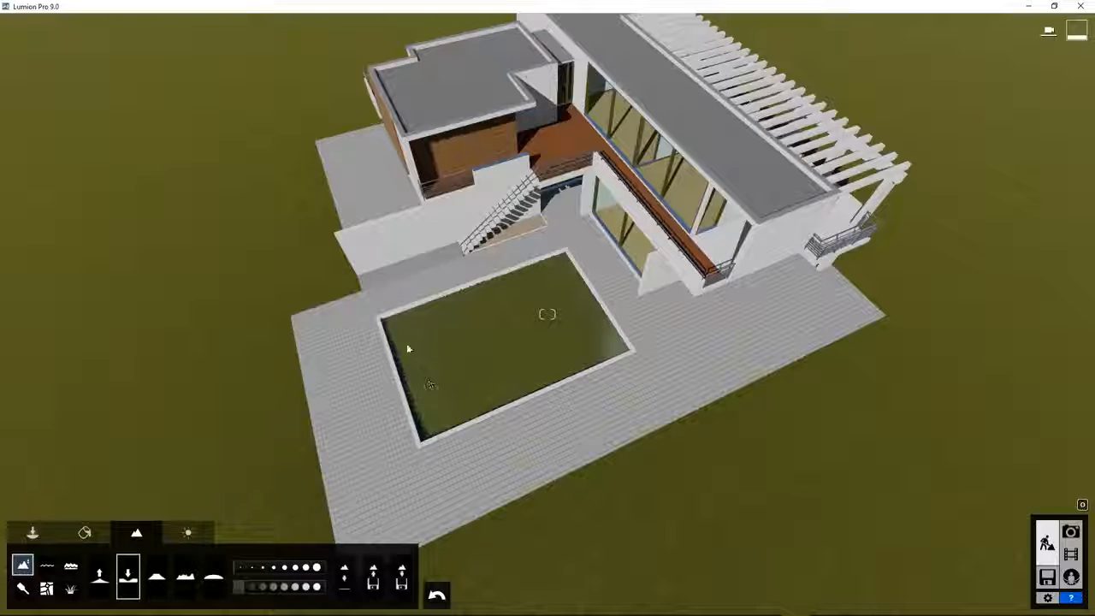
{"action": "mouse_move", "coordinate": [417, 341]}
{"action": "left_mouse_down"}
{"action": "mouse_move", "coordinate": [428, 407]}
{"action": "mouse_move", "coordinate": [565, 325]}
{"action": "mouse_move", "coordinate": [611, 363]}
{"action": "mouse_move", "coordinate": [362, 447]}
{"action": "left_mouse_up"}
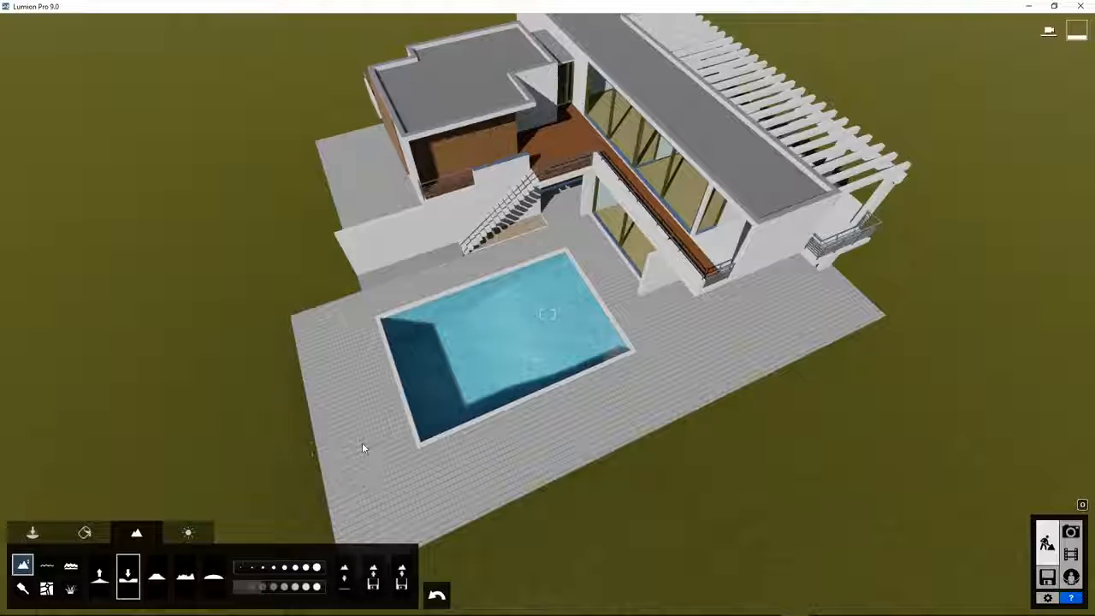
Raise the villa with the object tools, then undo that move to restore its position.
{"action": "left_click", "coordinate": [33, 532]}
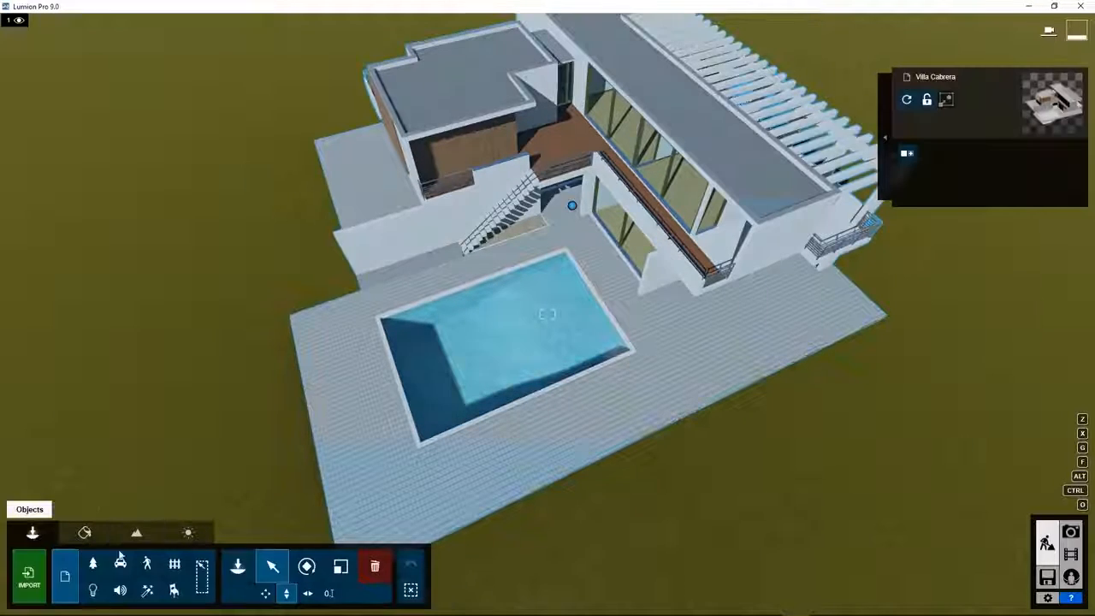
{"action": "left_click_drag", "start_coordinate": [572, 205], "coordinate": [579, 5]}
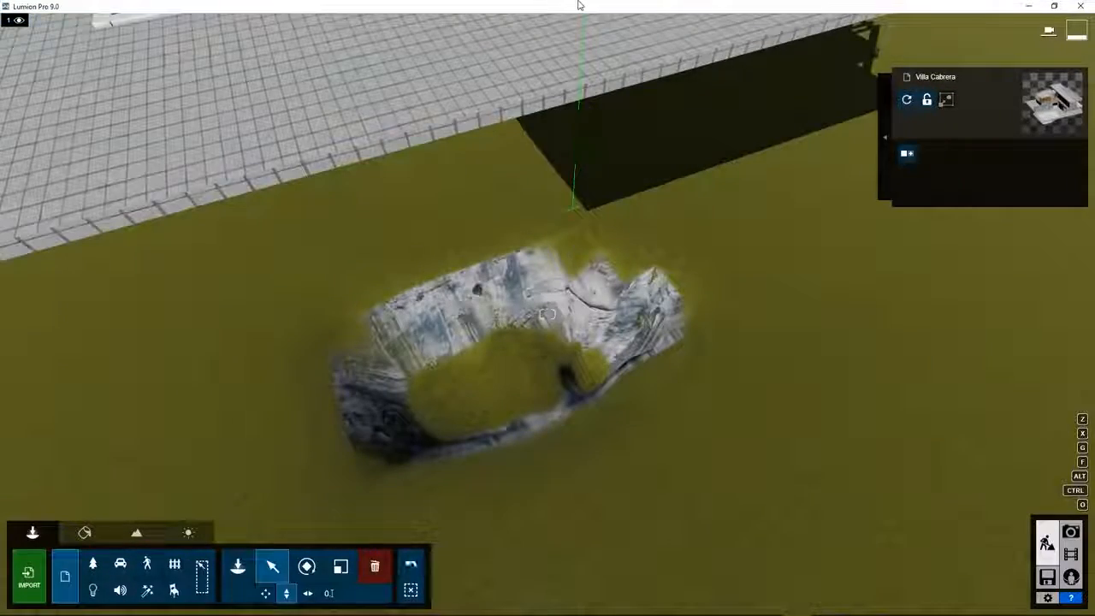
{"action": "left_click", "coordinate": [413, 565]}
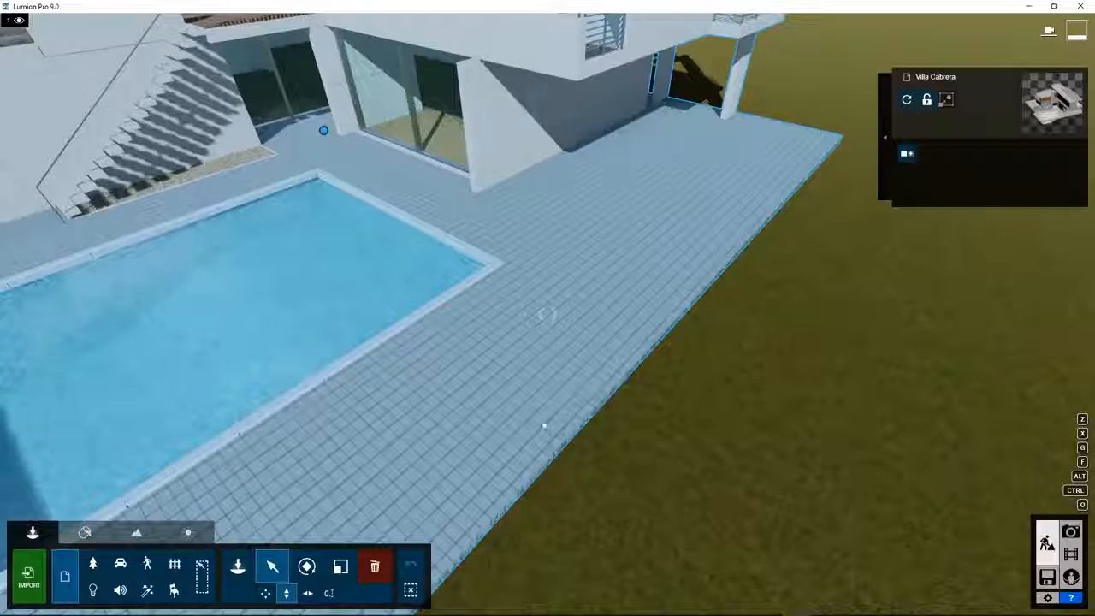
Replace the pool deck's paved floor with the custom Landscape material and save the change.
{"action": "left_click", "coordinate": [85, 533]}
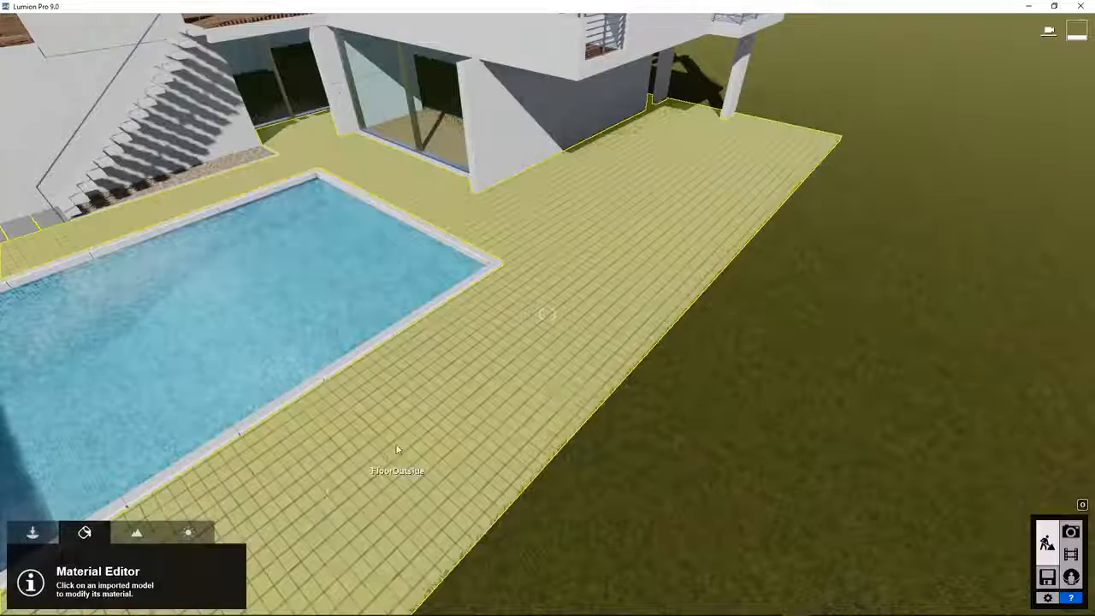
{"action": "left_click", "coordinate": [399, 449]}
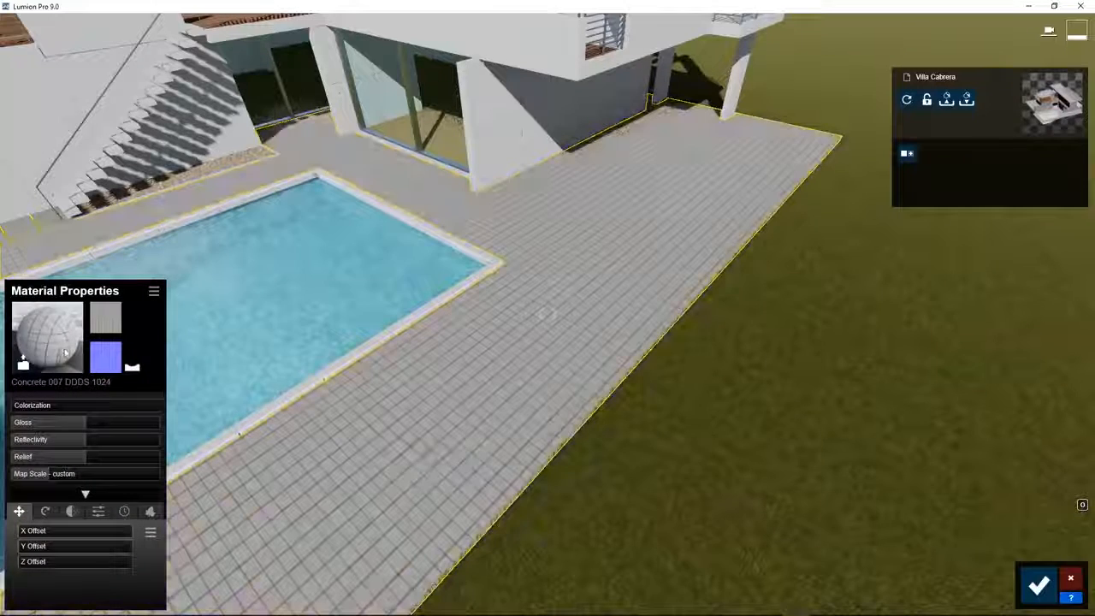
{"action": "left_click", "coordinate": [55, 337]}
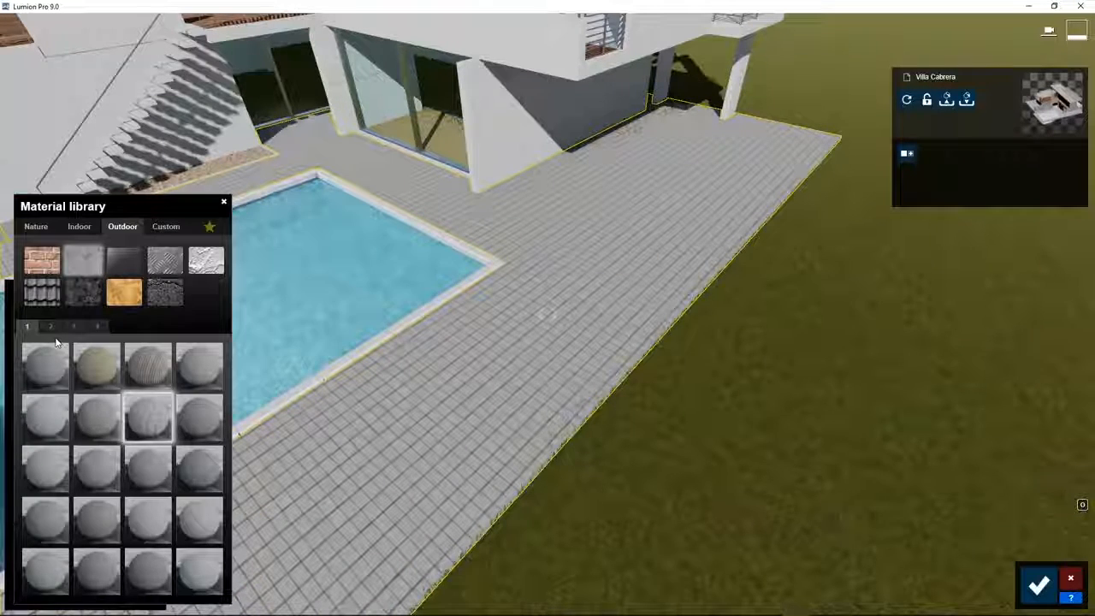
{"action": "left_click", "coordinate": [165, 227]}
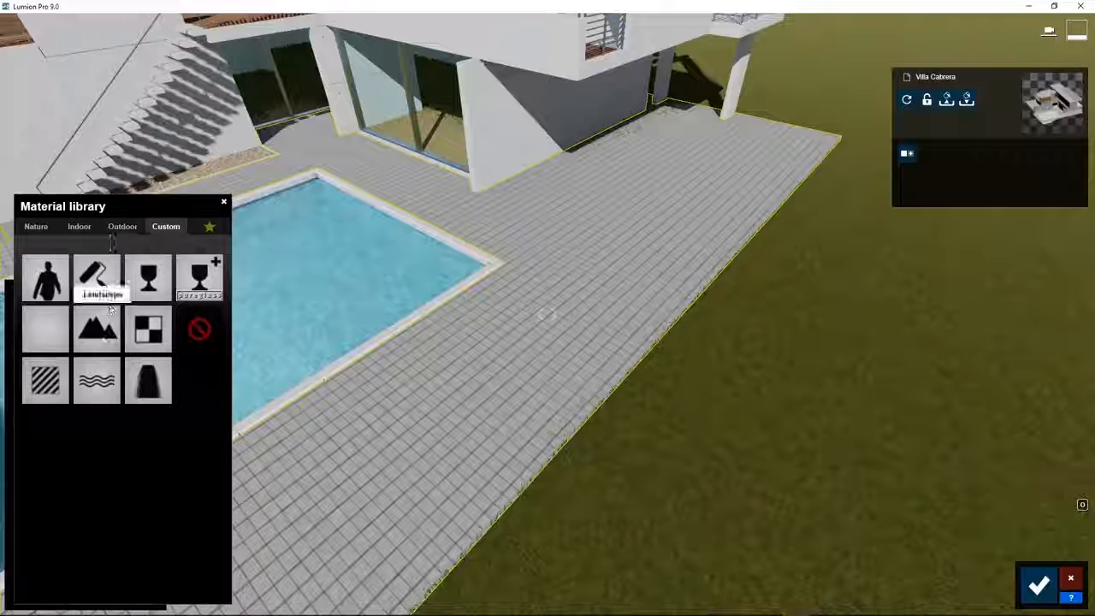
{"action": "left_click", "coordinate": [103, 331]}
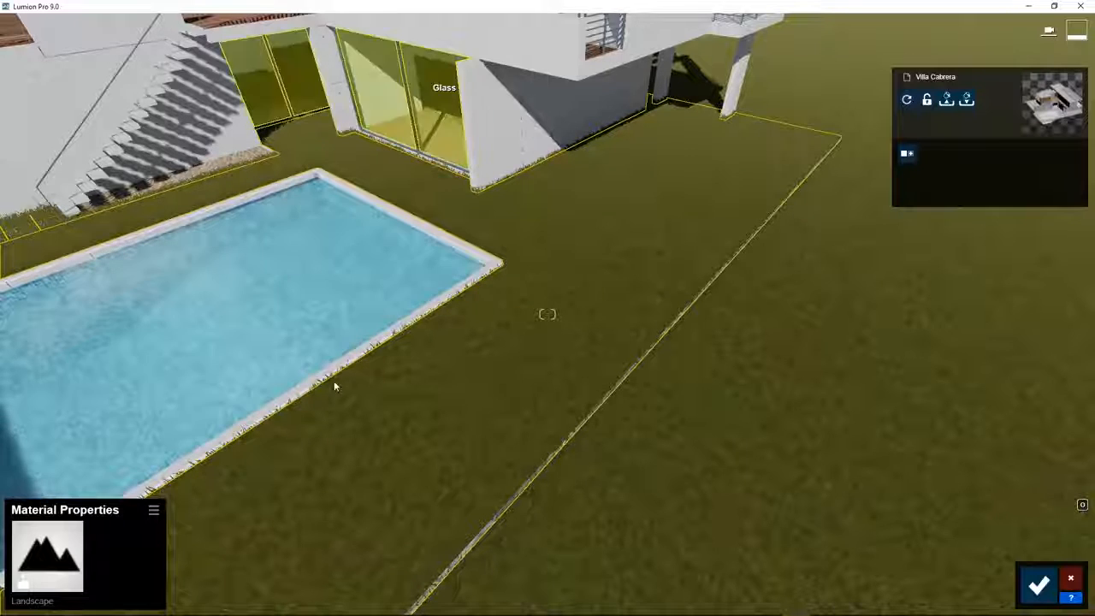
{"action": "left_click", "coordinate": [1038, 584]}
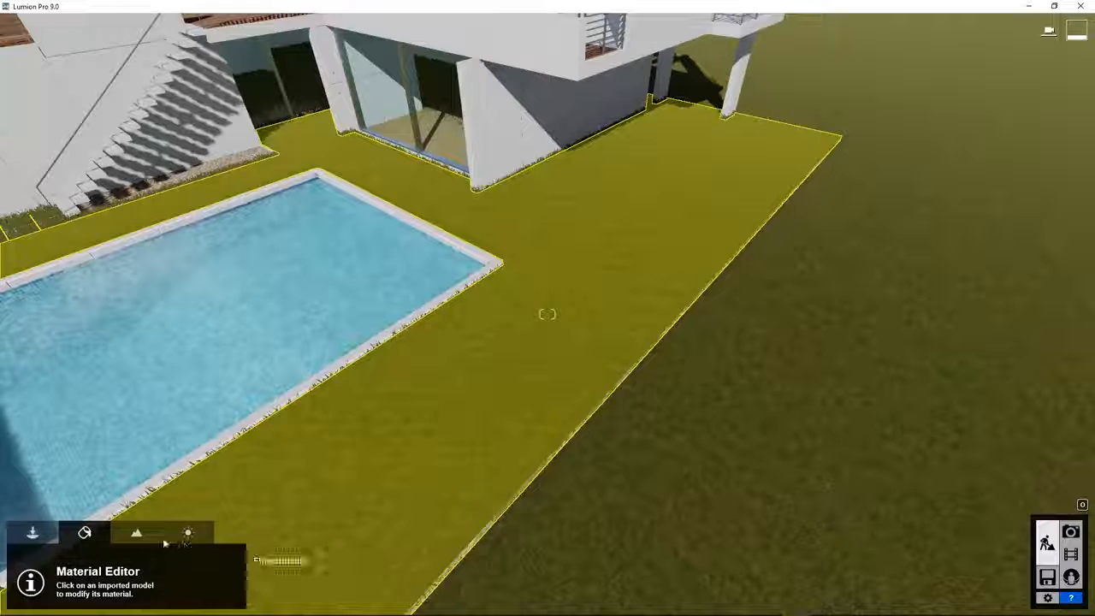
{"action": "left_click", "coordinate": [136, 533]}
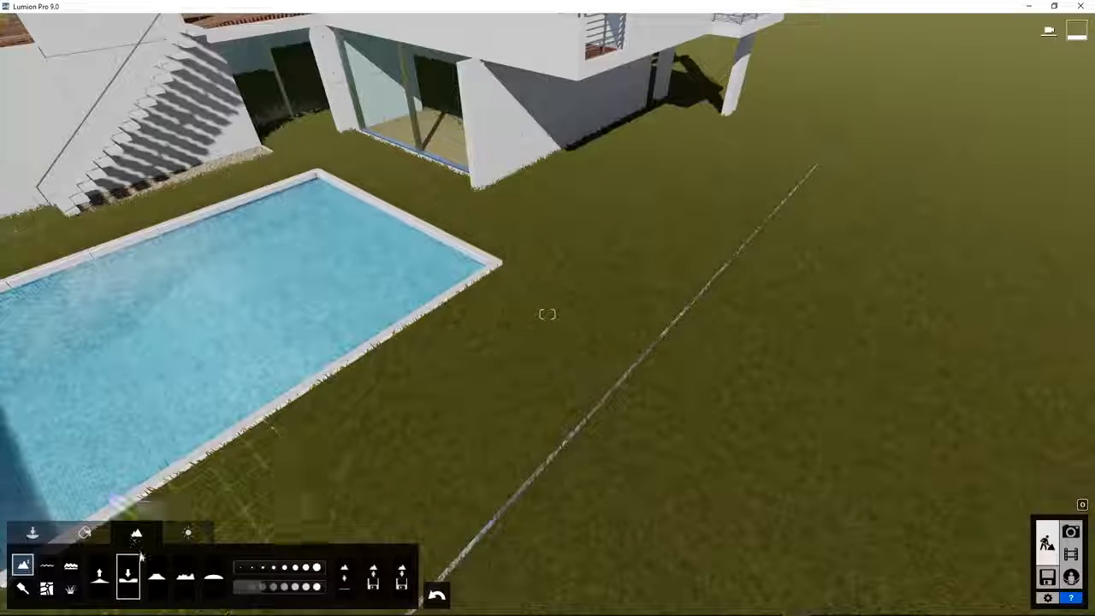
Toggle the landscape grass off and back on, and raise the grass size to 0.6.
{"action": "left_click", "coordinate": [72, 589]}
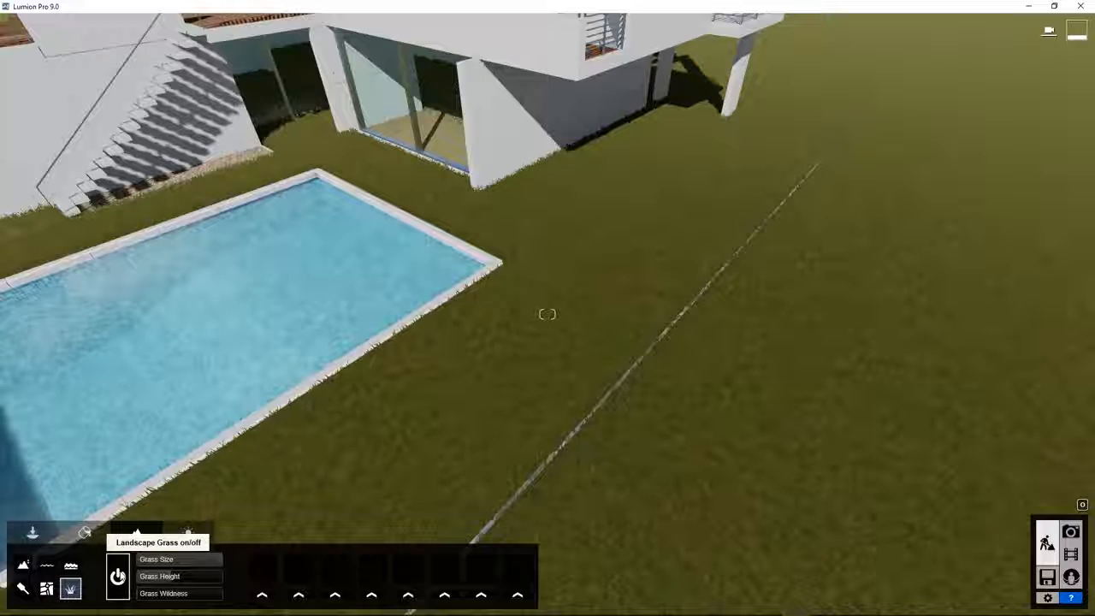
{"action": "left_click", "coordinate": [119, 576]}
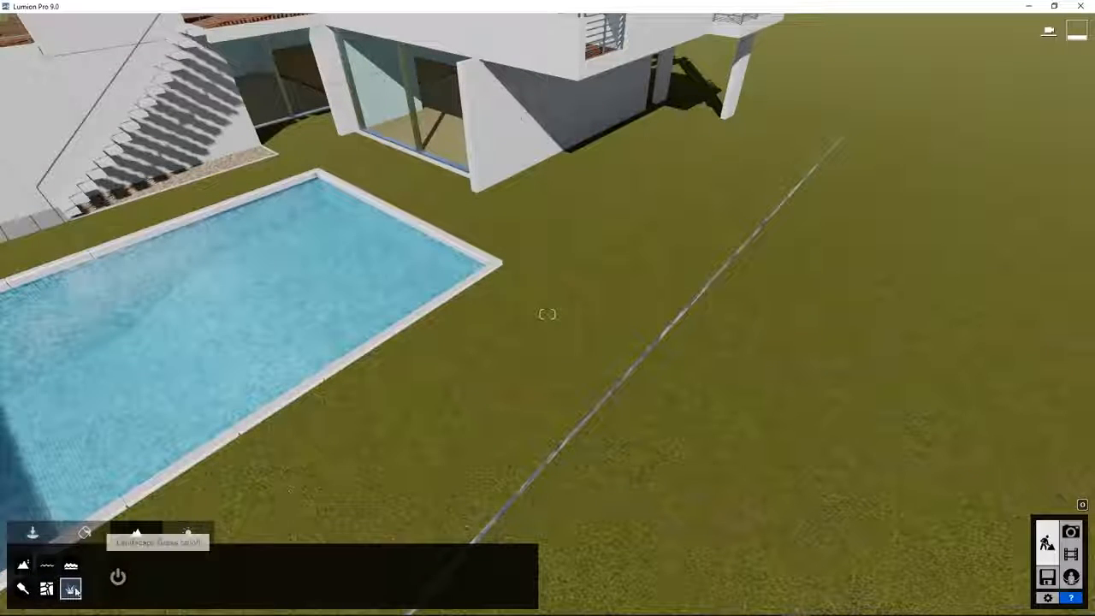
{"action": "left_click", "coordinate": [118, 578]}
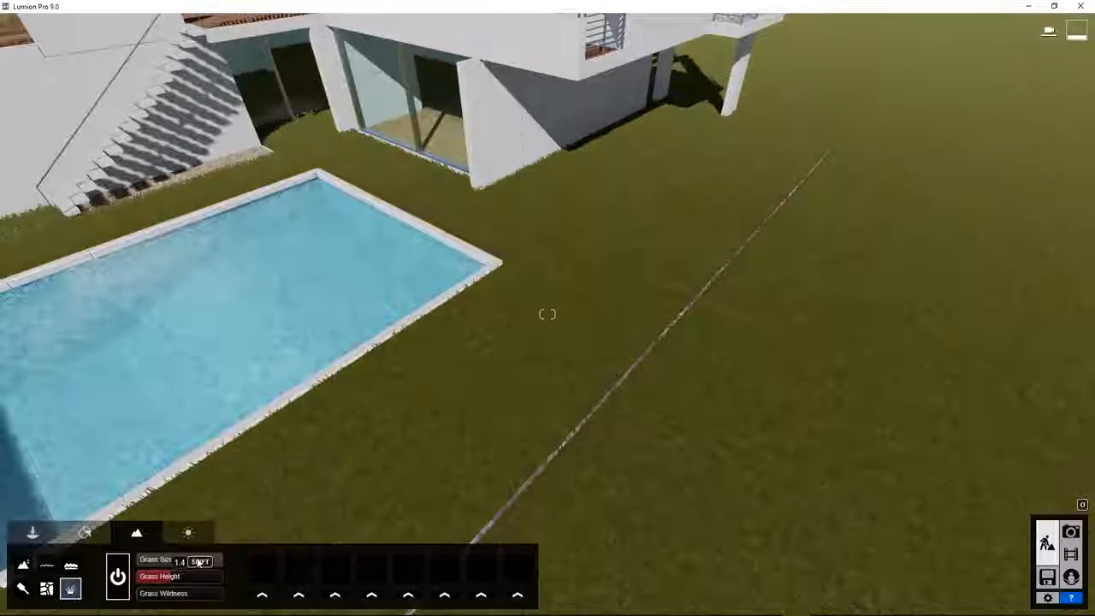
{"action": "mouse_move", "coordinate": [184, 565]}
{"action": "left_mouse_down"}
{"action": "mouse_move", "coordinate": [174, 566]}
{"action": "mouse_move", "coordinate": [209, 562]}
{"action": "mouse_move", "coordinate": [199, 564]}
{"action": "left_mouse_up"}
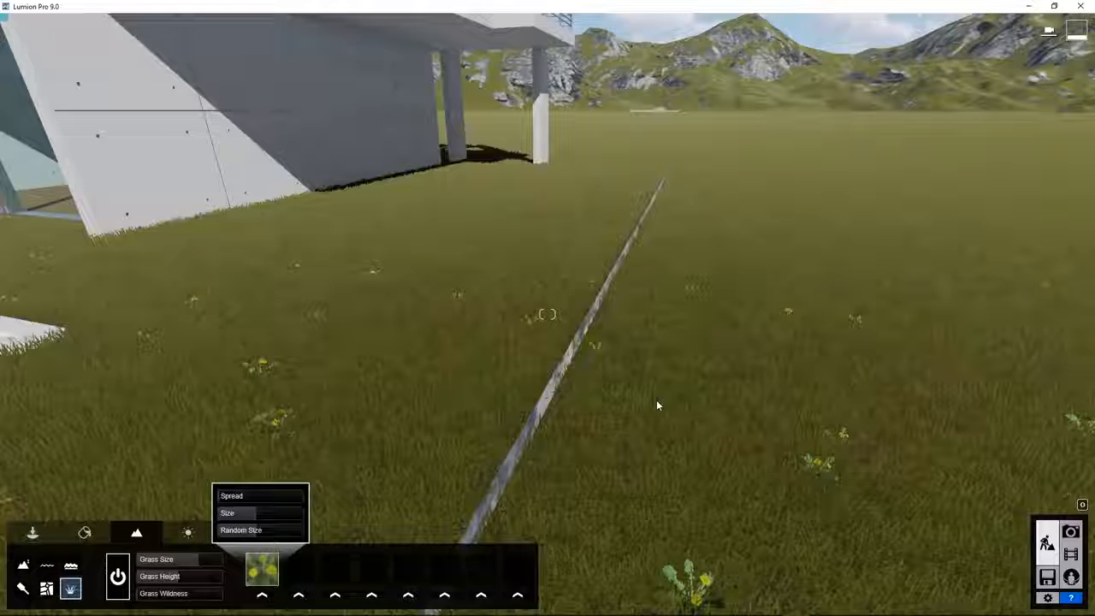
Apply the Nature > 3D Grass > Wild Grass 02 material to the FloorOutside ground.
{"action": "left_click", "coordinate": [84, 533]}
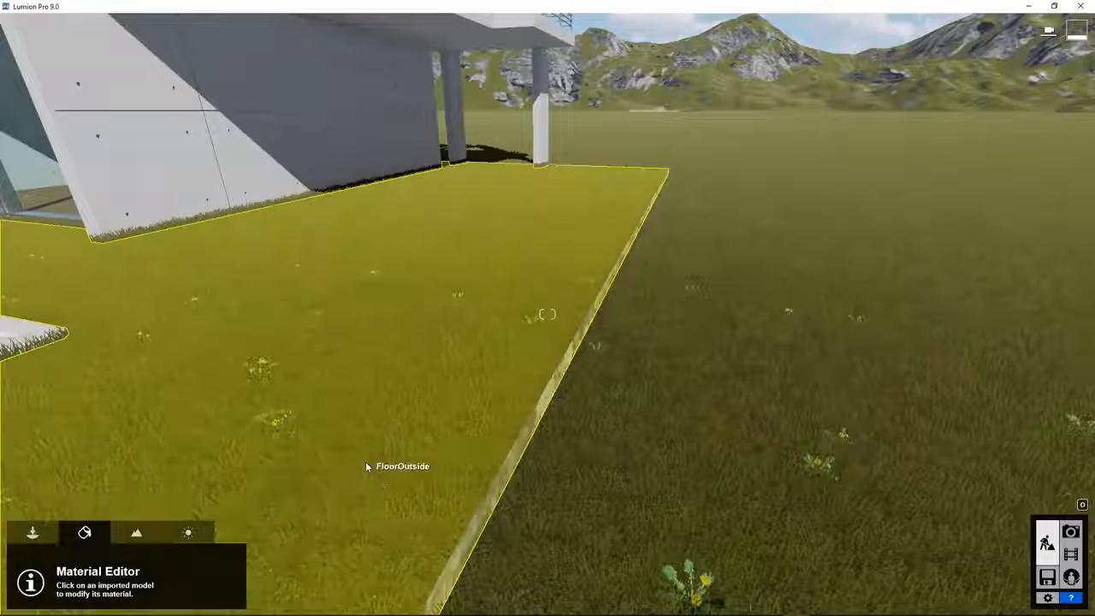
{"action": "left_click", "coordinate": [366, 466]}
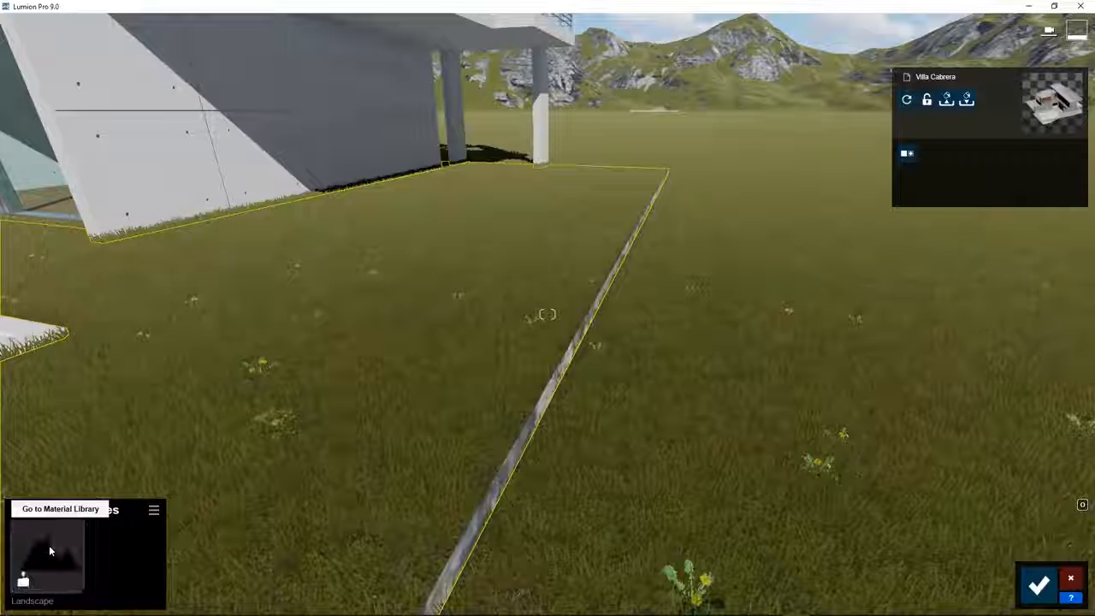
{"action": "left_click", "coordinate": [49, 550]}
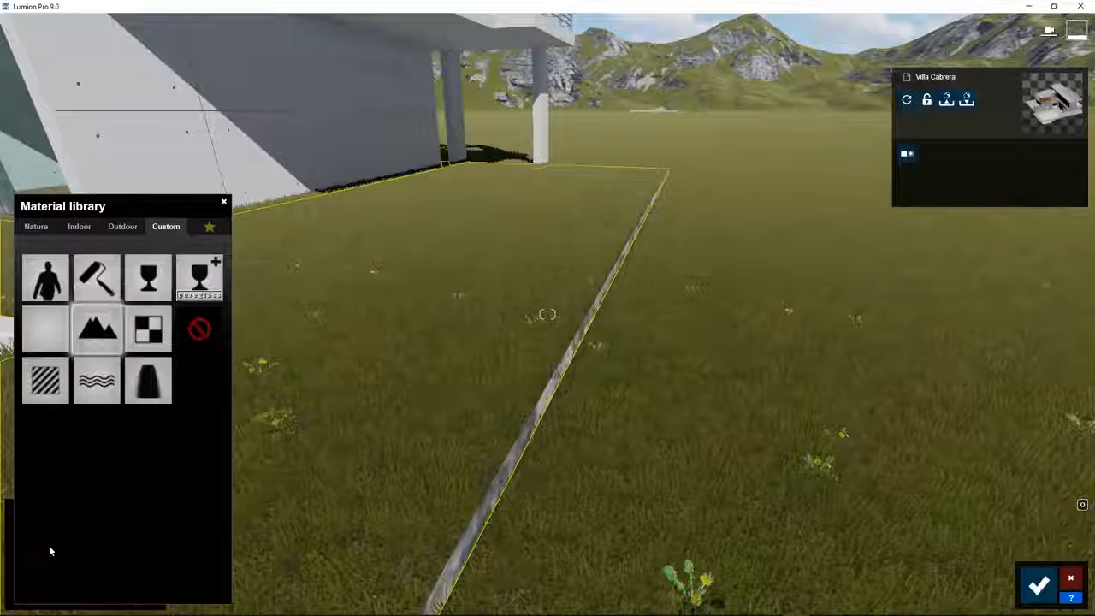
{"action": "left_click", "coordinate": [35, 228]}
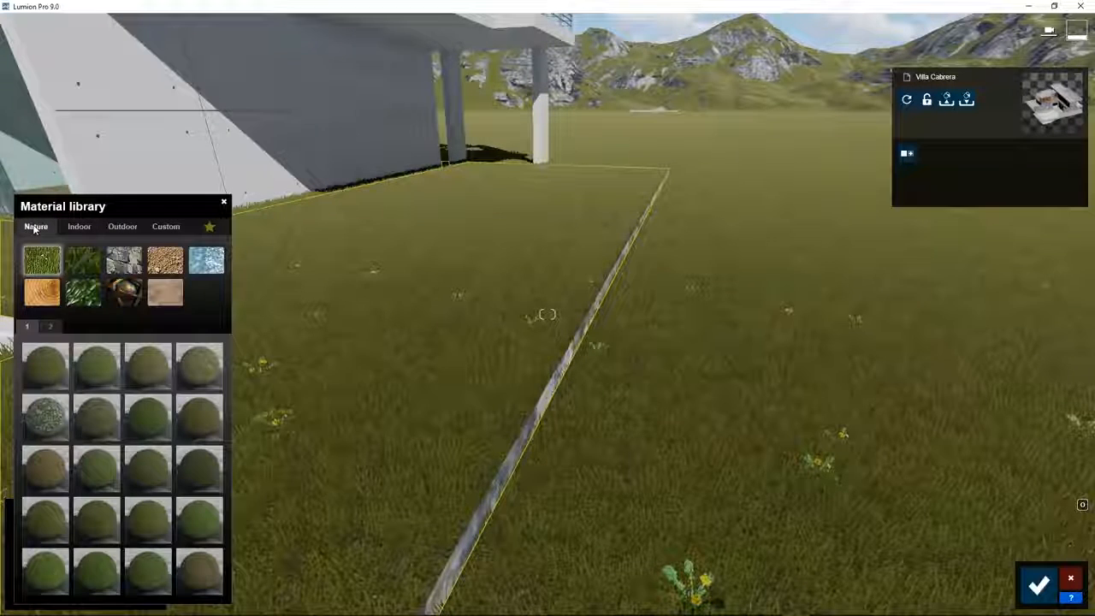
{"action": "left_click", "coordinate": [83, 263]}
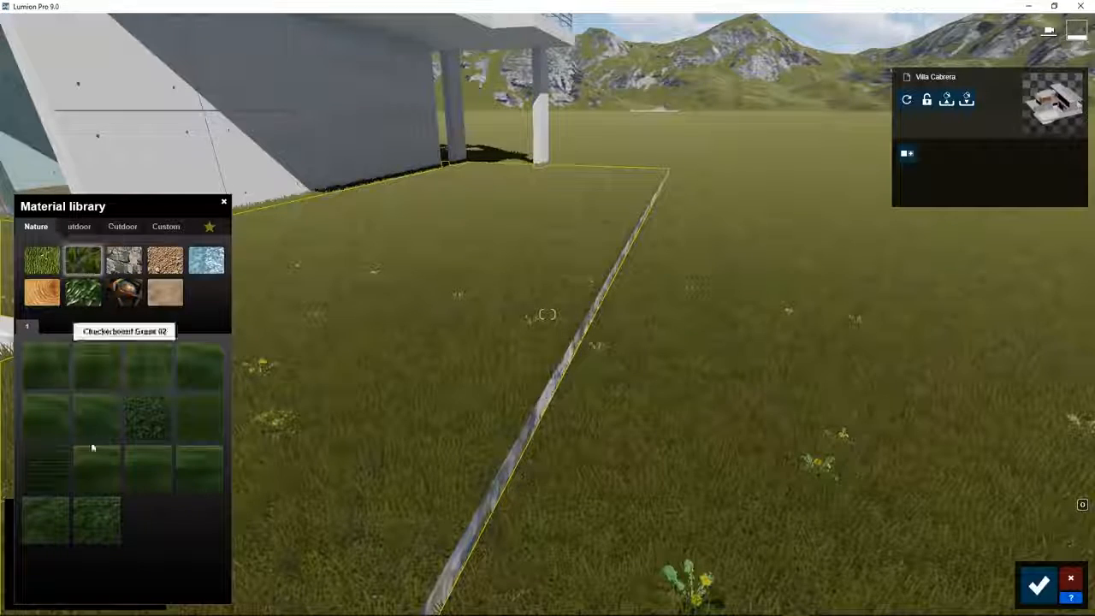
{"action": "left_click", "coordinate": [100, 520]}
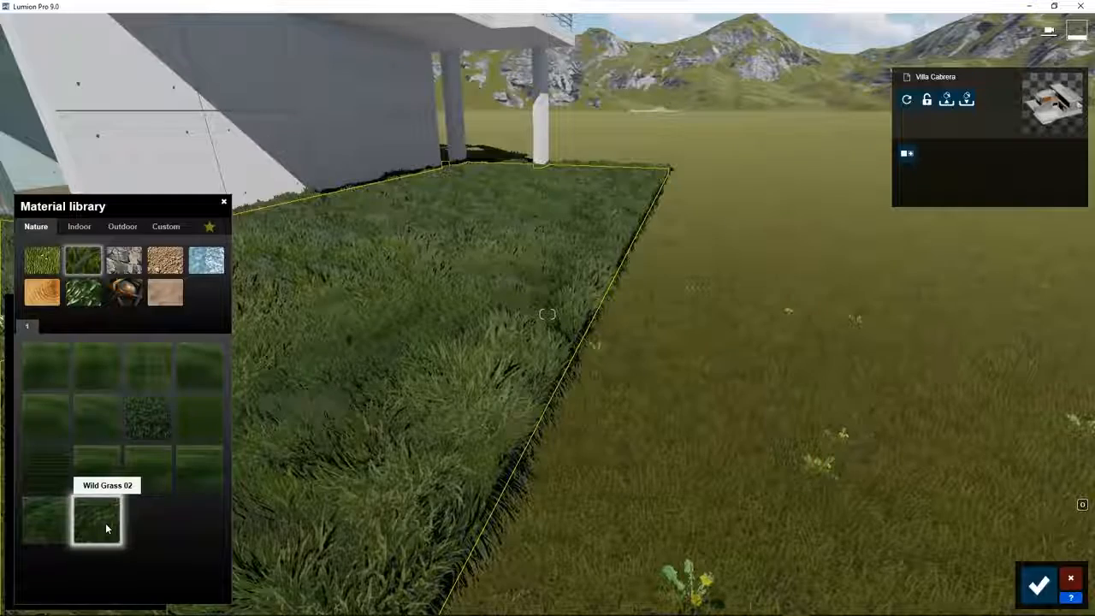
Tune Wild Grass 02's colourization and reduce its bending force.
{"action": "left_click", "coordinate": [105, 523]}
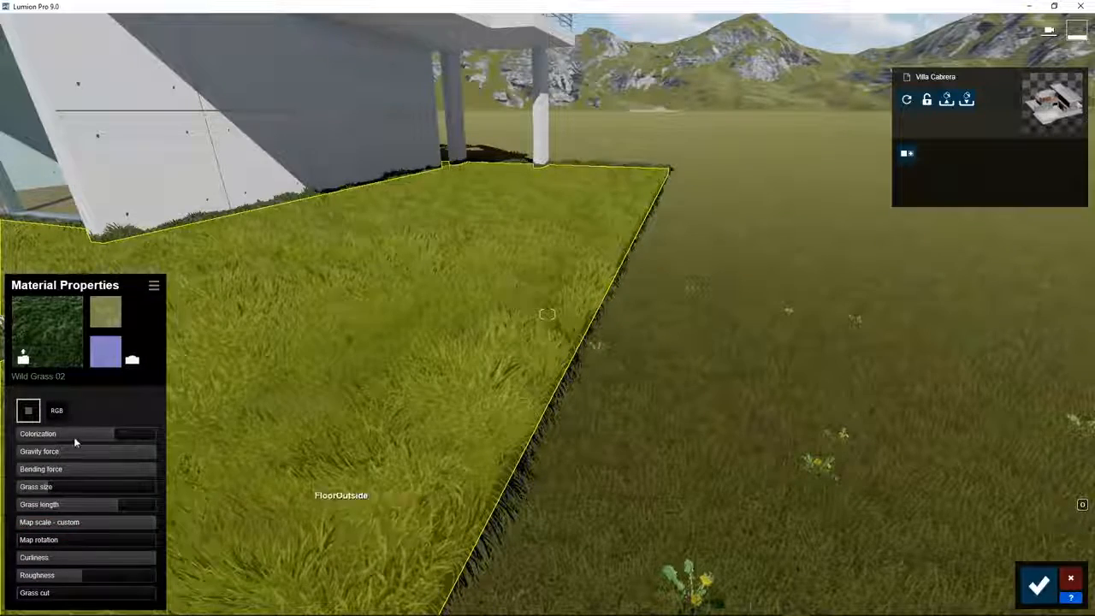
{"action": "mouse_move", "coordinate": [109, 437]}
{"action": "left_mouse_down"}
{"action": "mouse_move", "coordinate": [48, 447]}
{"action": "mouse_move", "coordinate": [139, 442]}
{"action": "mouse_move", "coordinate": [111, 444]}
{"action": "left_mouse_up"}
{"action": "left_click_drag", "start_coordinate": [152, 474], "coordinate": [112, 477]}
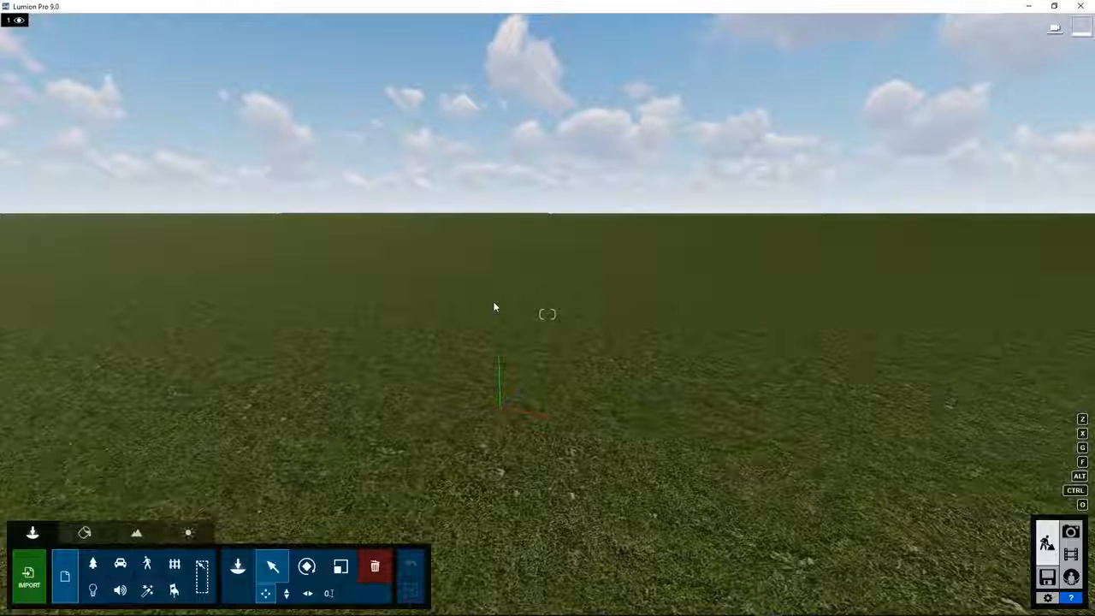
Bring up the Landscape terrain tools in the new empty grassland scene.
{"action": "left_click", "coordinate": [136, 533]}
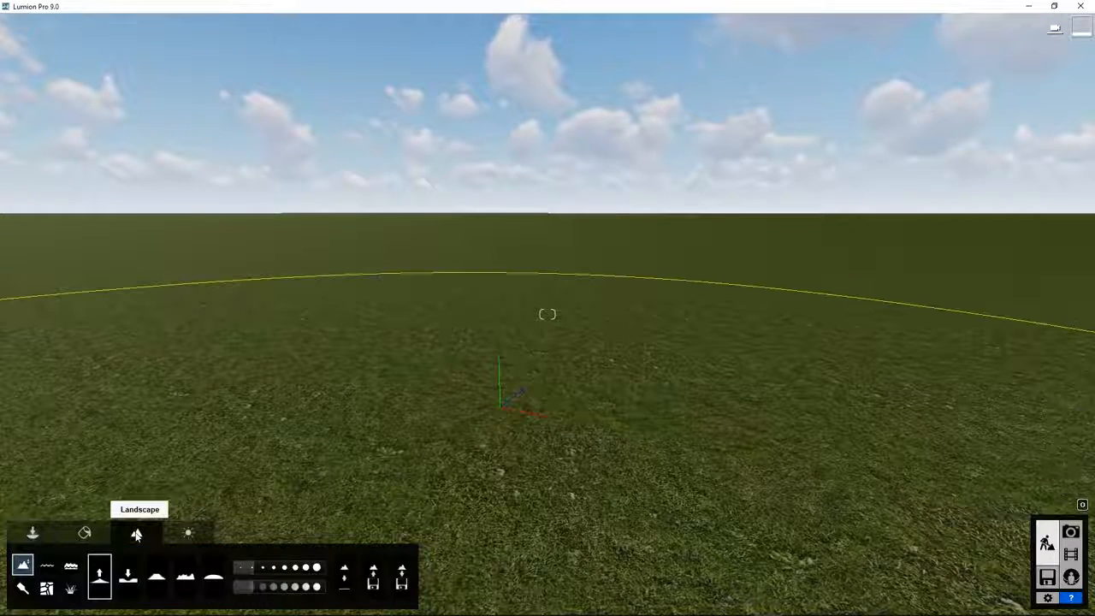
Load the mountain height map PNG as the terrain and look around the resulting valley.
{"action": "left_click", "coordinate": [372, 583]}
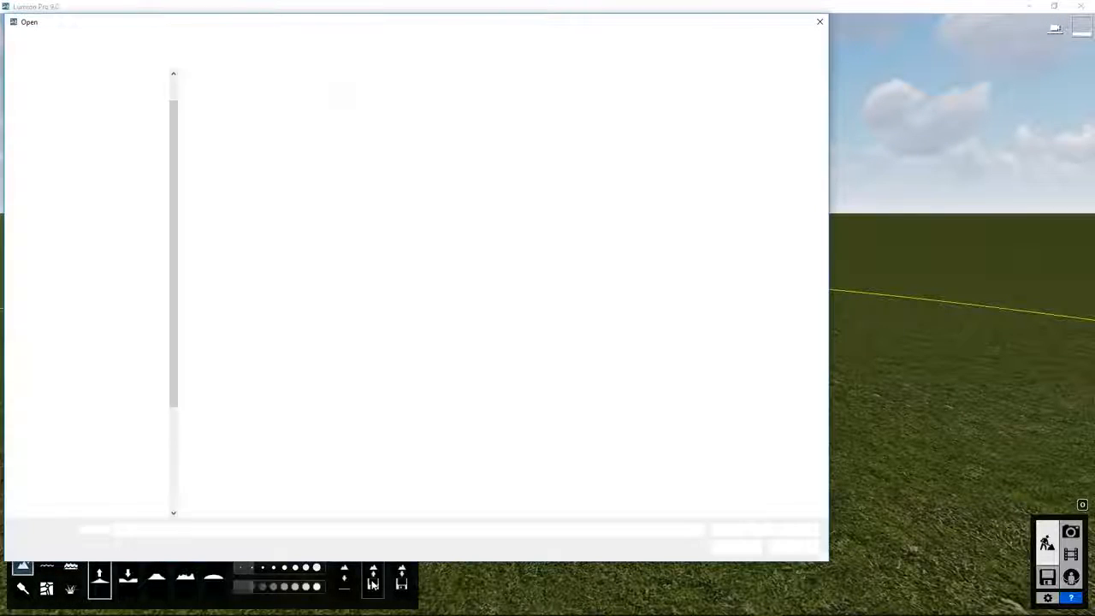
{"action": "double_click", "coordinate": [345, 139]}
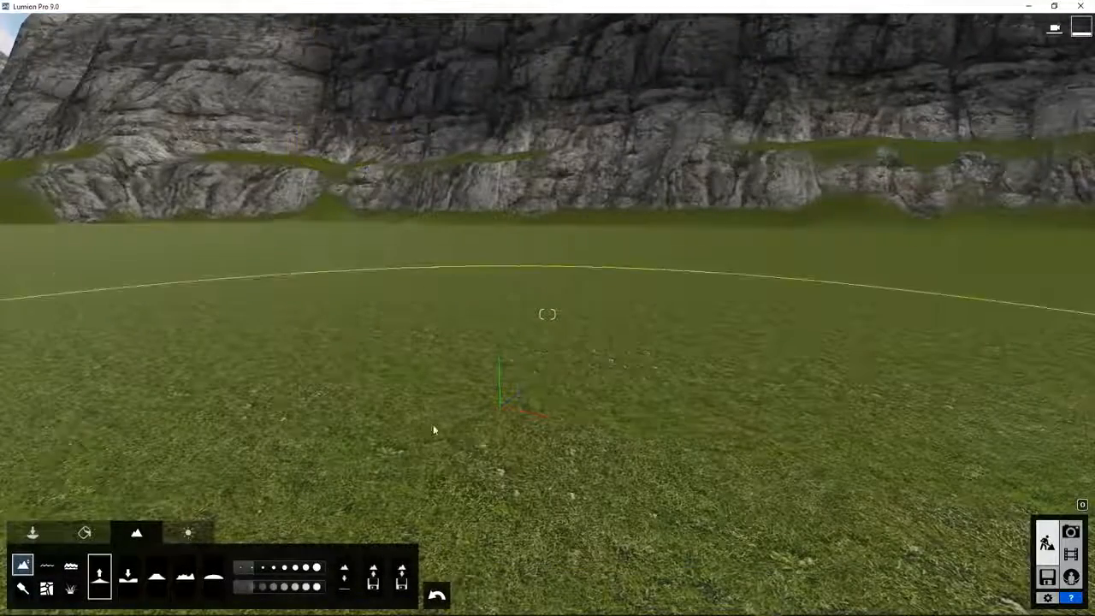
{"action": "right_click_drag", "start_coordinate": [434, 430], "coordinate": [436, 505]}
{"action": "scroll", "coordinate": [437, 432], "scroll_direction": "down", "scroll_amount": 5}
{"action": "scroll", "coordinate": [473, 418], "scroll_direction": "down", "scroll_amount": 5}
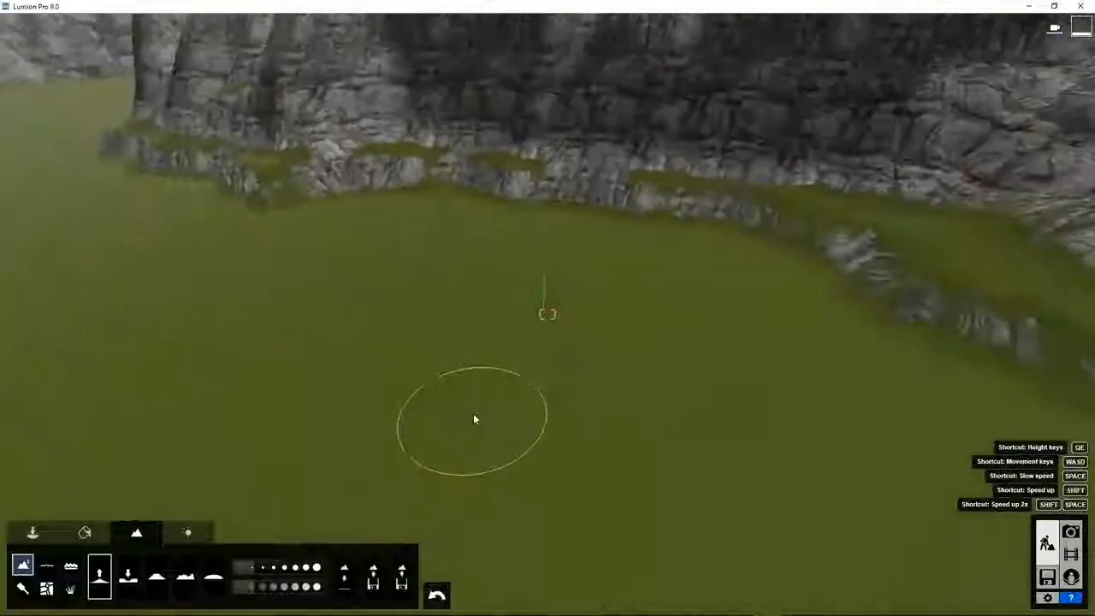
{"action": "mouse_move", "coordinate": [477, 426]}
{"action": "right_mouse_down"}
{"action": "mouse_move", "coordinate": [494, 413]}
{"action": "mouse_move", "coordinate": [474, 424]}
{"action": "right_mouse_up"}
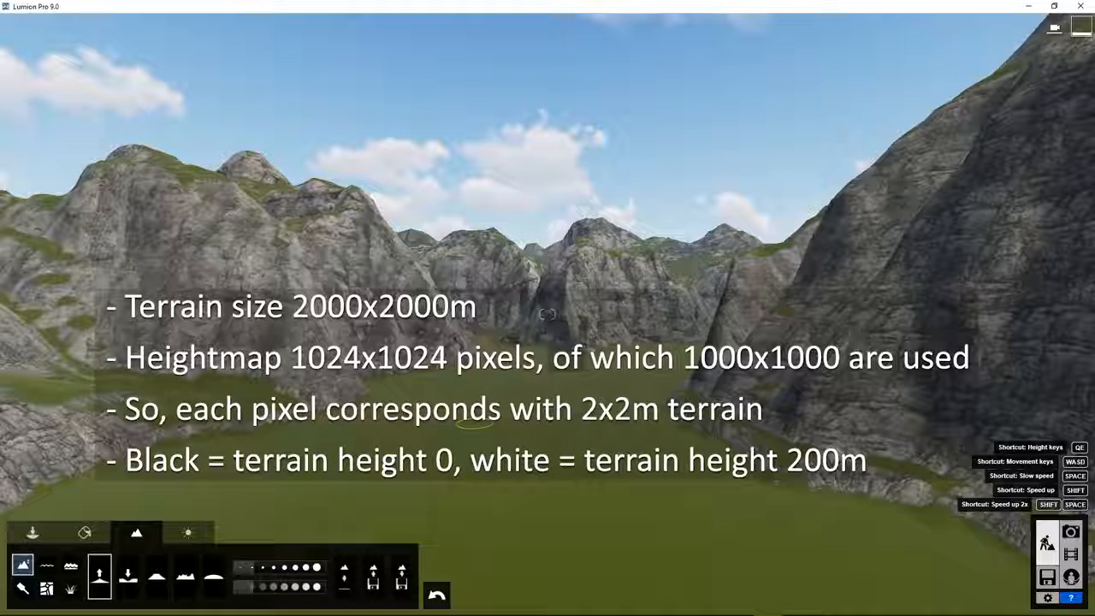
{"action": "right_click_drag", "start_coordinate": [585, 474], "coordinate": [579, 464]}
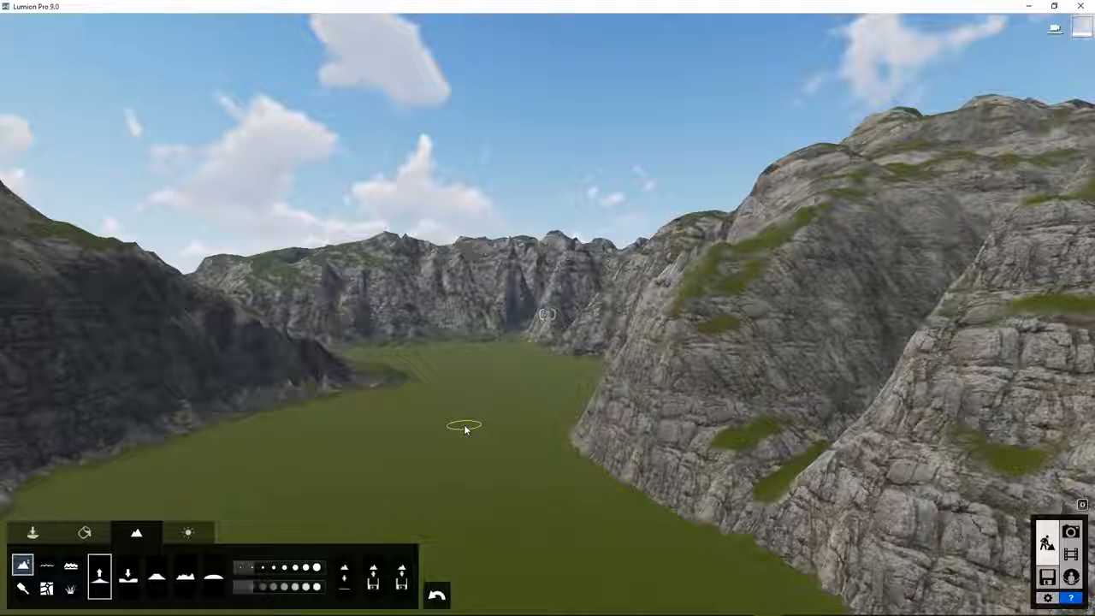
Switch on Ocean water to fill the valley, then show the Examples page on the start screen.
{"action": "left_click", "coordinate": [47, 566]}
{"action": "left_click", "coordinate": [71, 566]}
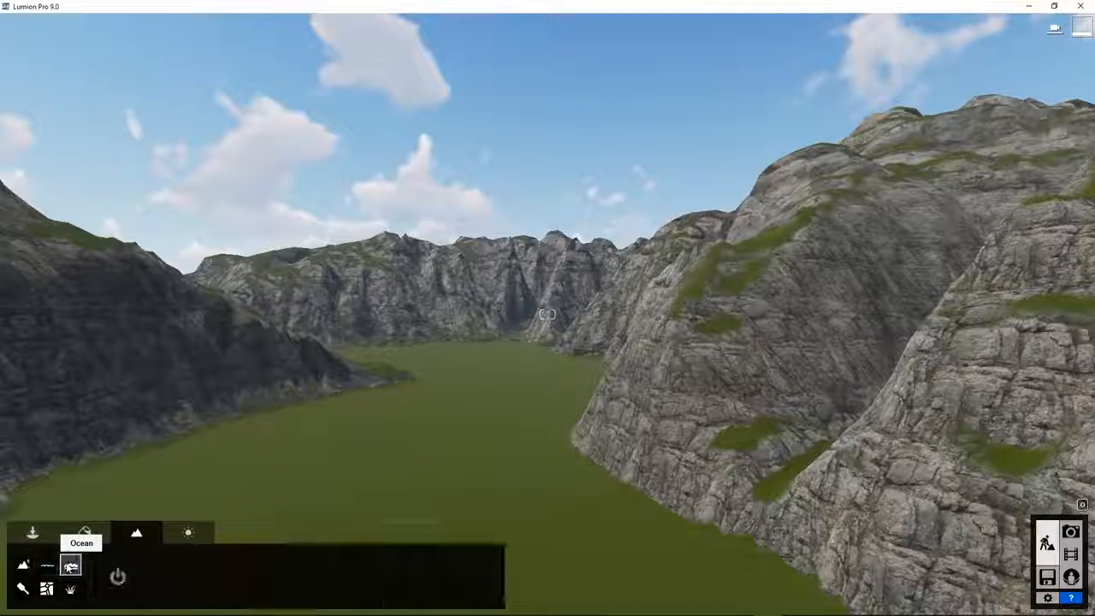
{"action": "left_click", "coordinate": [117, 577]}
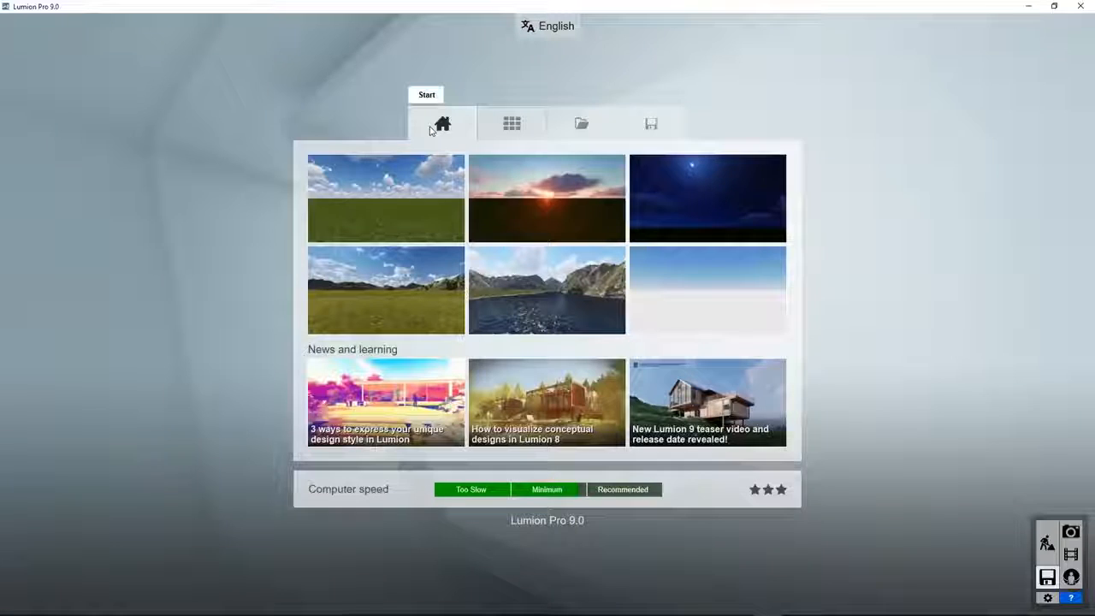
{"action": "left_click", "coordinate": [518, 127]}
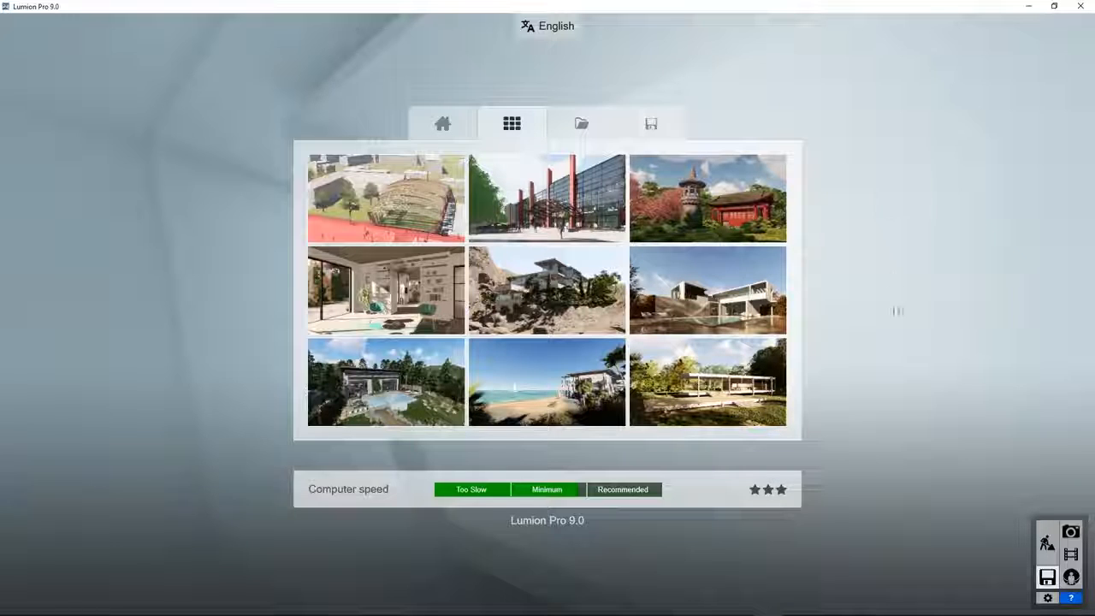
{"action": "mouse_move", "coordinate": [694, 394]}
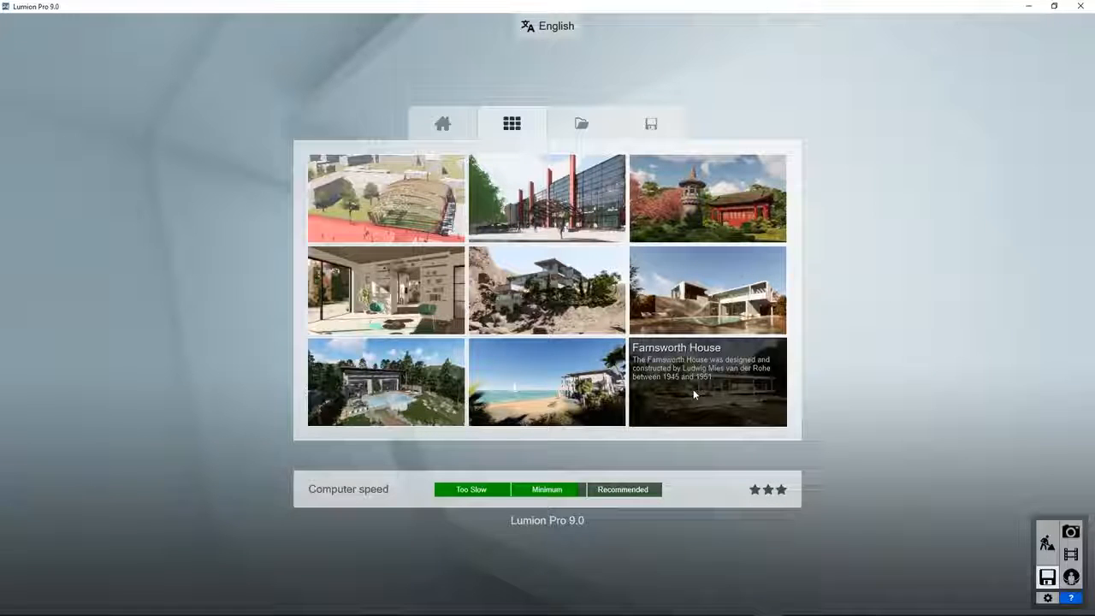
Open the Farnsworth House example and fly above the treetops to look straight down on it.
{"action": "left_click", "coordinate": [693, 392]}
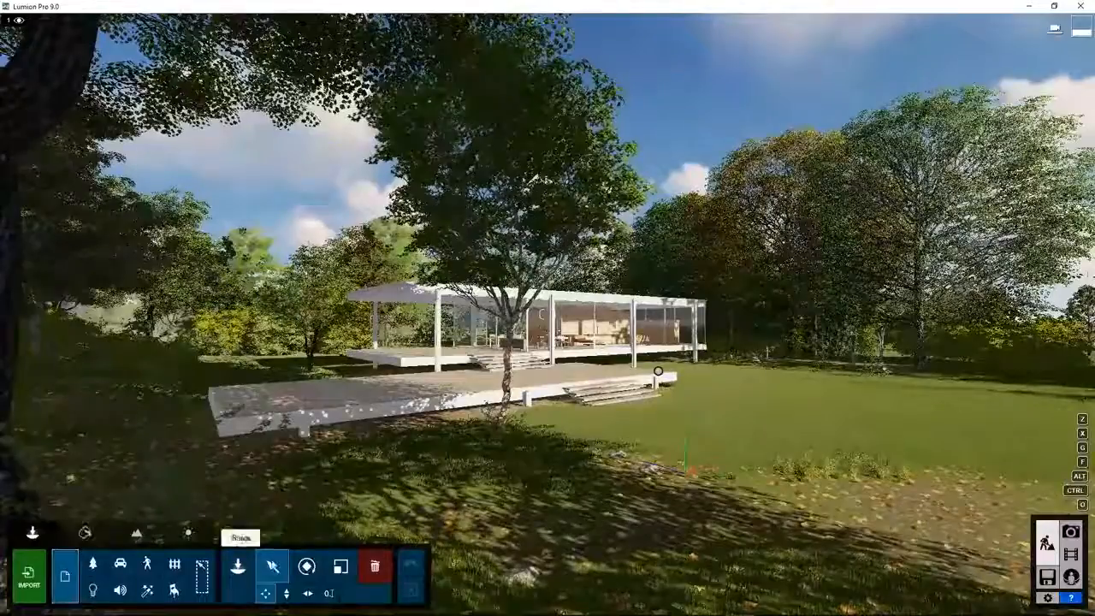
{"action": "right_click_drag", "start_coordinate": [649, 450], "coordinate": [656, 450]}
{"action": "key", "text": "q"}
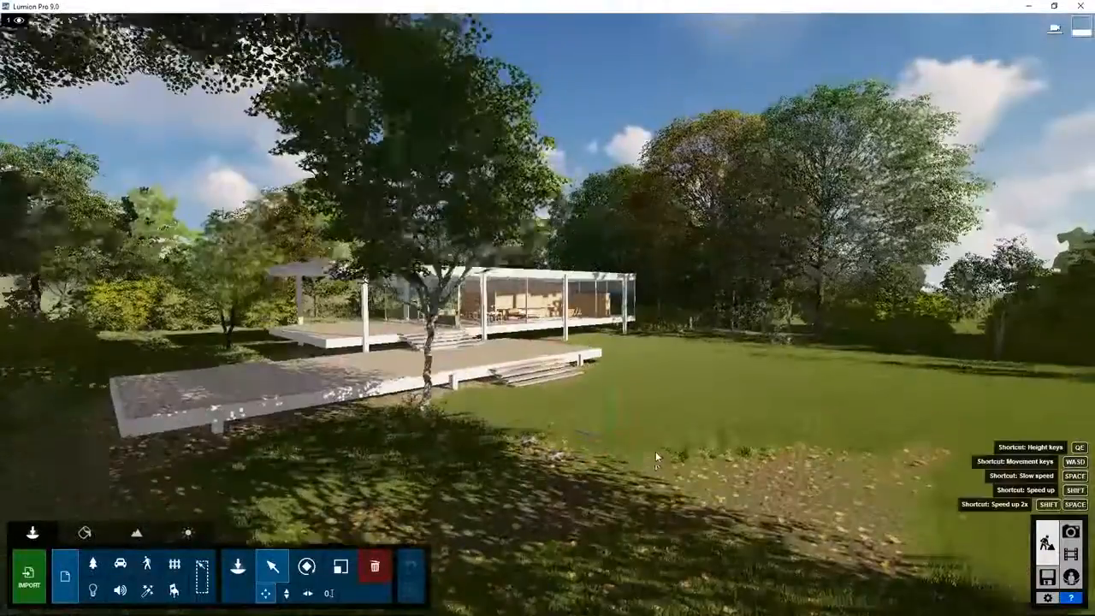
{"action": "key", "text": "w"}
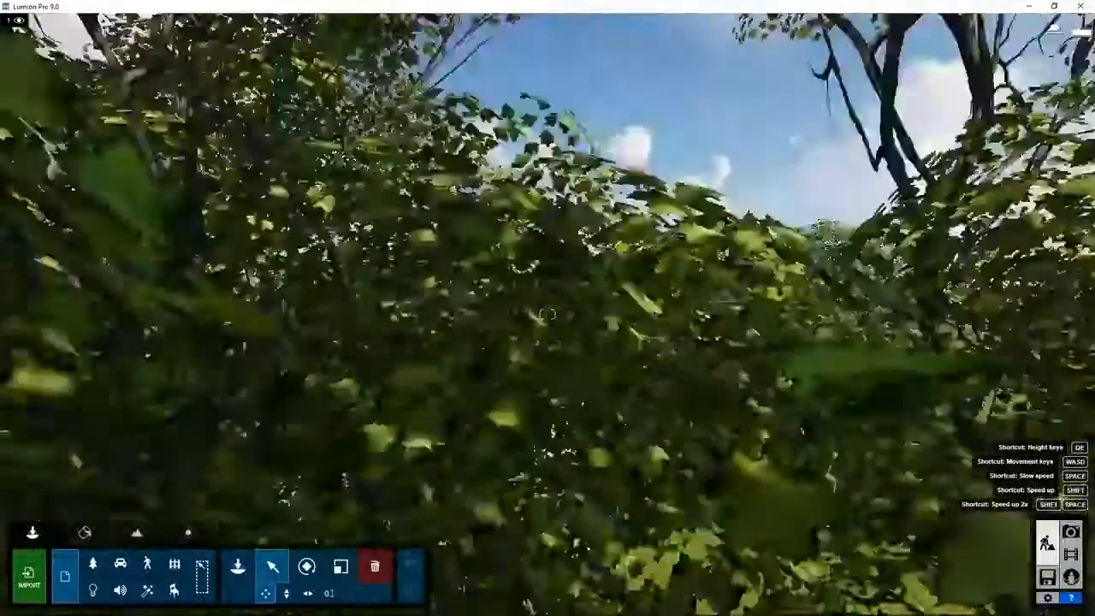
{"action": "key", "text": "q"}
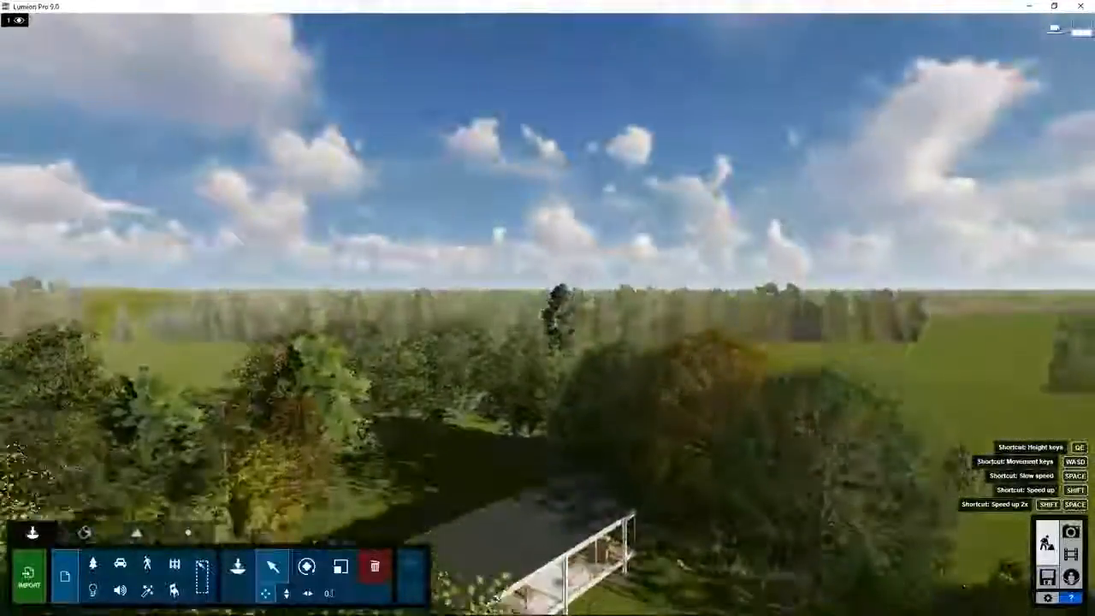
{"action": "right_click_drag", "start_coordinate": [655, 451], "coordinate": [655, 496]}
{"action": "right_click_drag", "start_coordinate": [779, 291], "coordinate": [778, 366]}
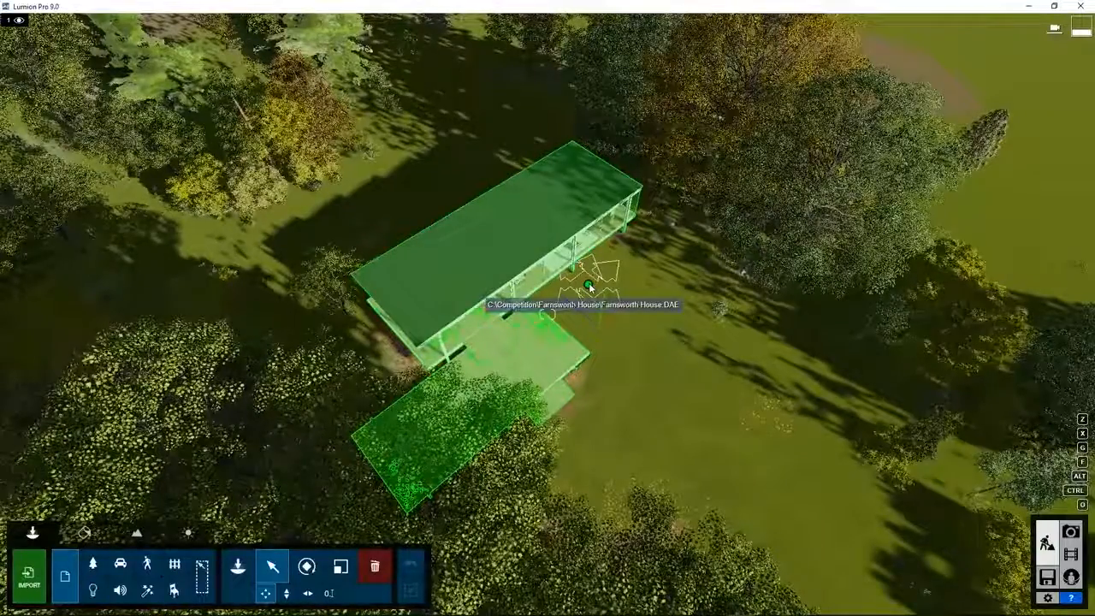
Delete the Farnsworth House model and the 36 indoor furniture items around its terrace.
{"action": "left_click", "coordinate": [589, 285]}
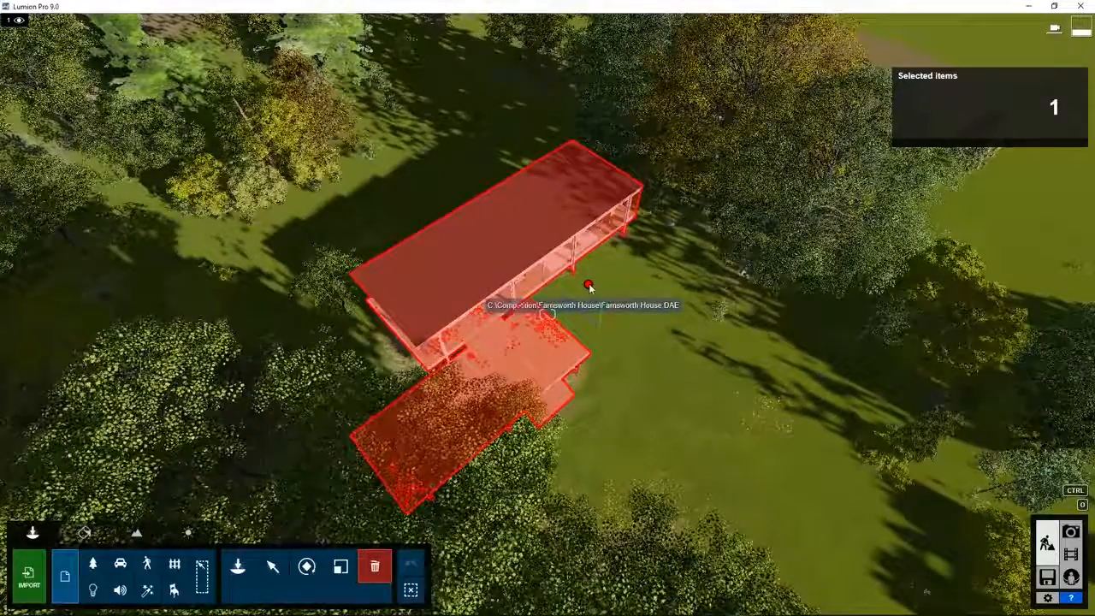
{"action": "left_click", "coordinate": [589, 286]}
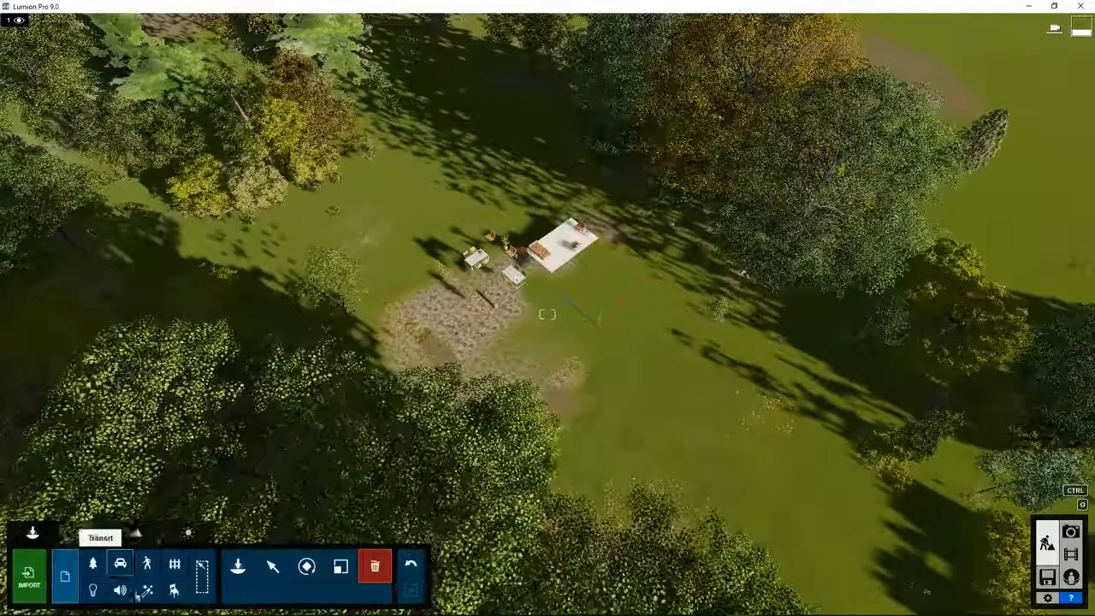
{"action": "left_click", "coordinate": [175, 590]}
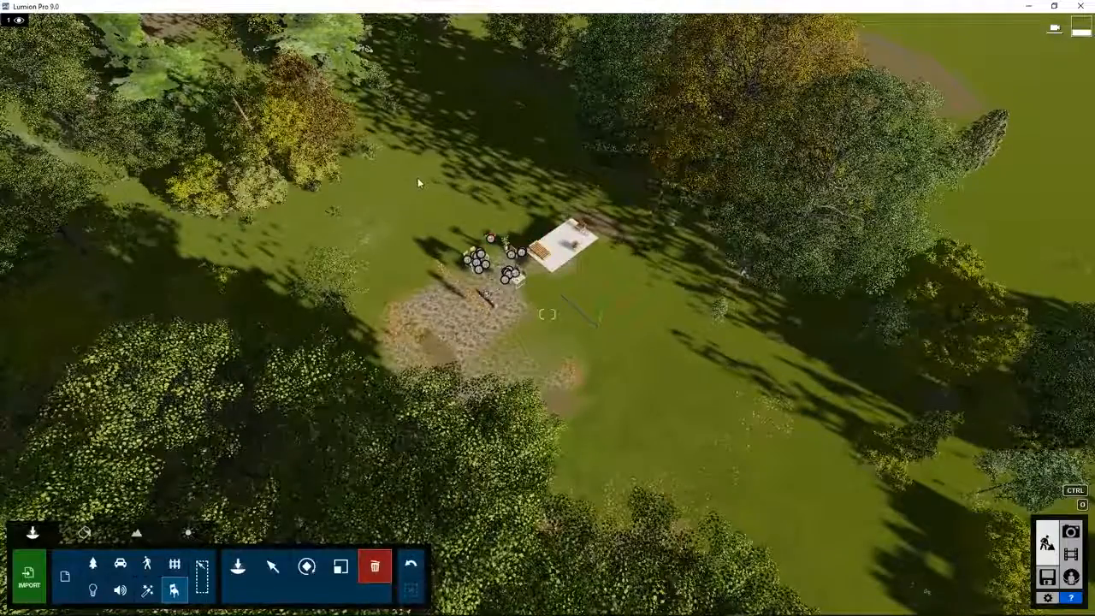
{"action": "left_click_drag", "start_coordinate": [399, 161], "coordinate": [618, 354], "text": "ctrl"}
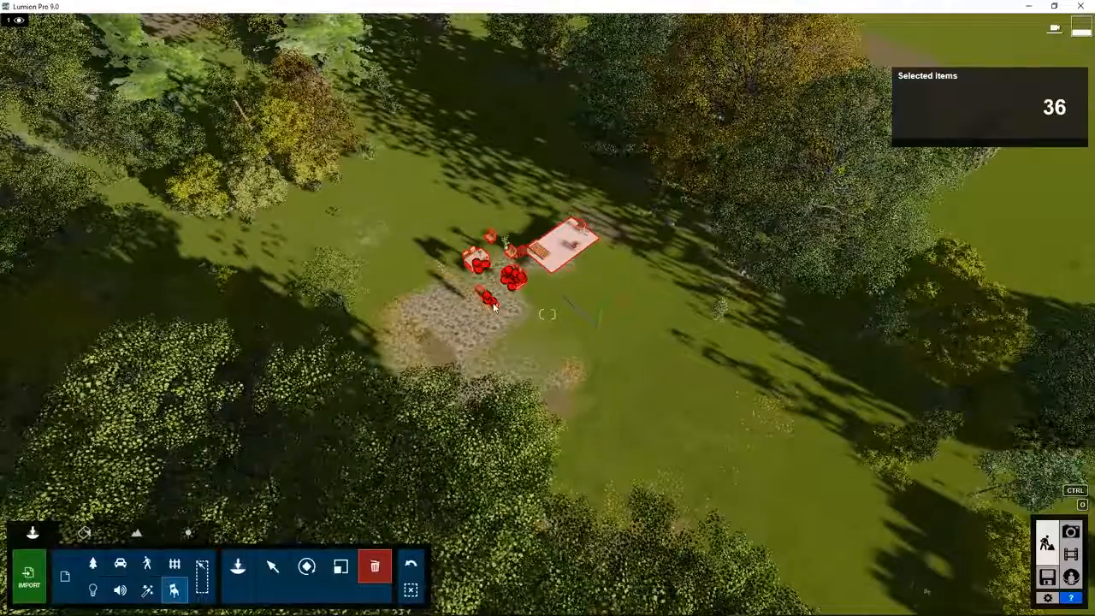
{"action": "key", "text": "Delete"}
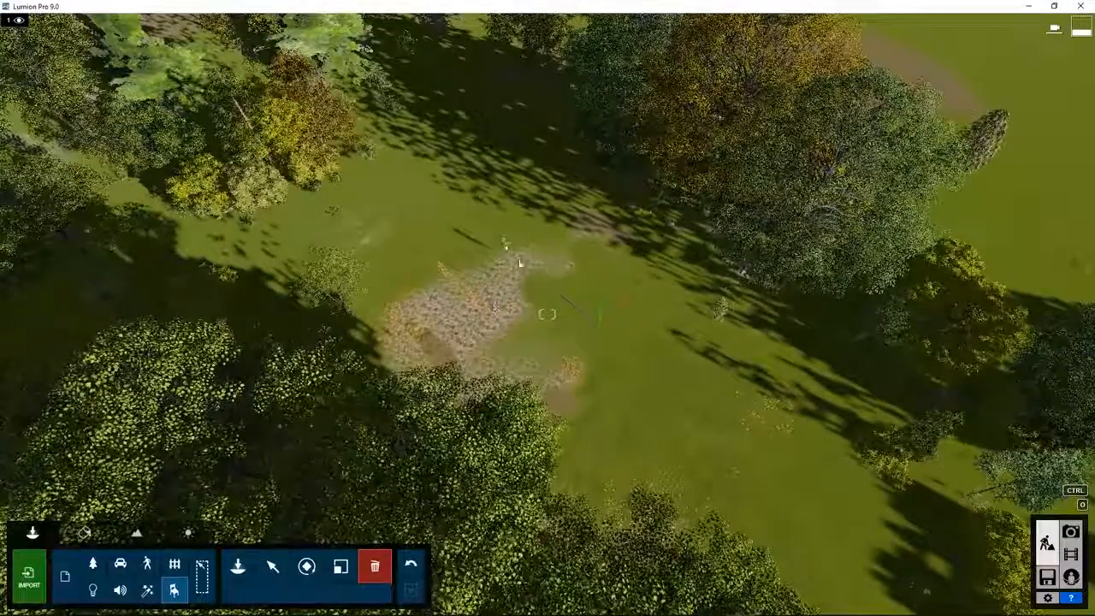
With all categories selectable, box-select the 55 plants on the bare patch and delete them.
{"action": "key", "text": "w"}
{"action": "key", "text": "w"}
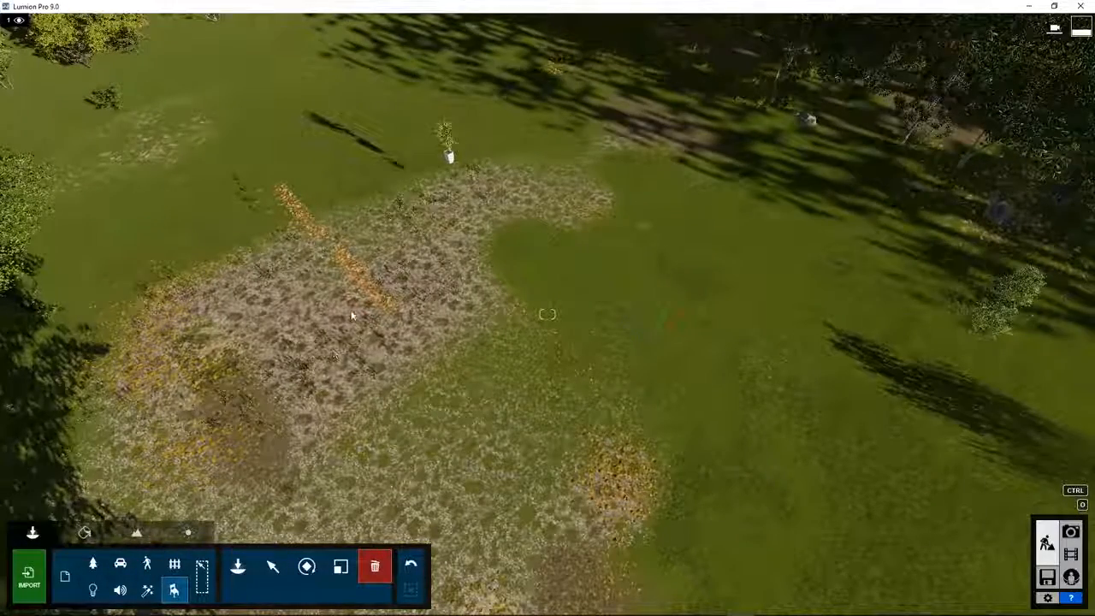
{"action": "key", "text": "s"}
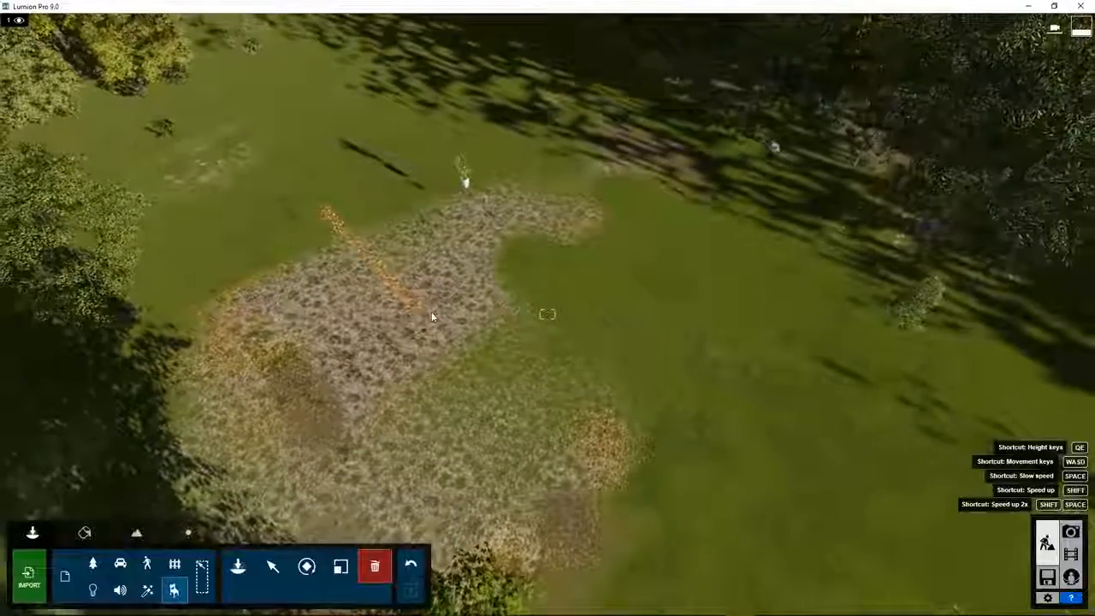
{"action": "left_click", "coordinate": [203, 575]}
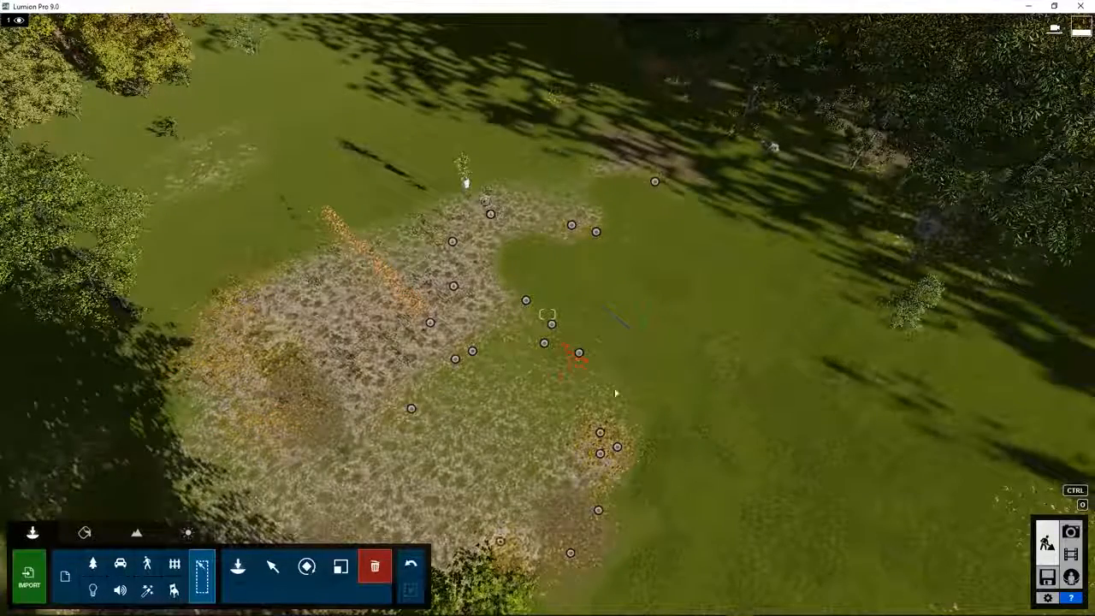
{"action": "right_click_drag", "start_coordinate": [530, 350], "coordinate": [528, 377]}
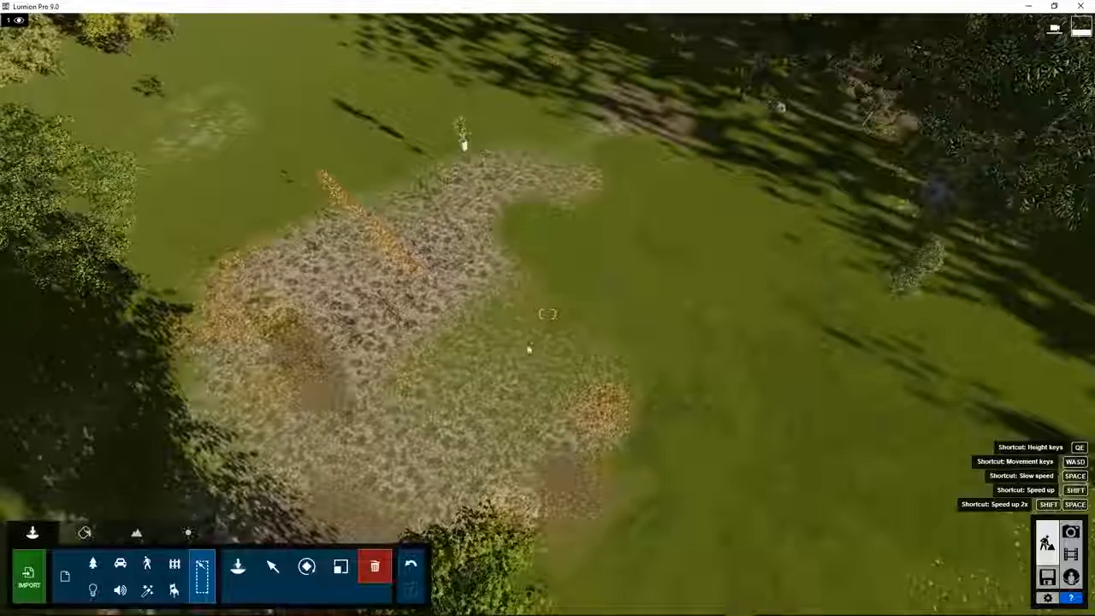
{"action": "scroll", "coordinate": [304, 255], "scroll_direction": "down", "scroll_amount": 2}
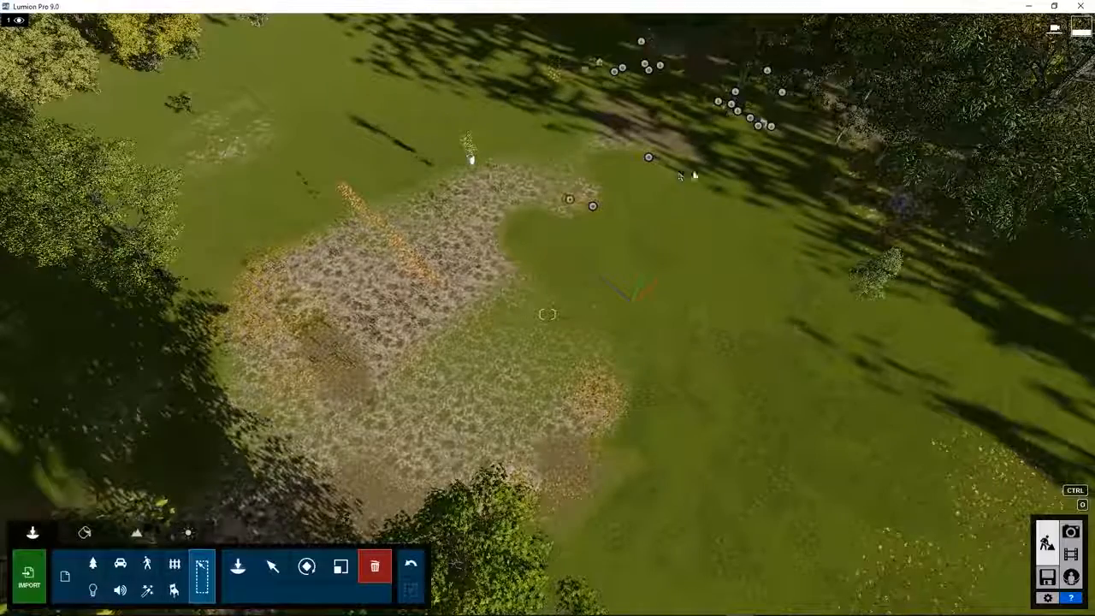
{"action": "left_click_drag", "start_coordinate": [701, 158], "coordinate": [182, 495], "text": "ctrl"}
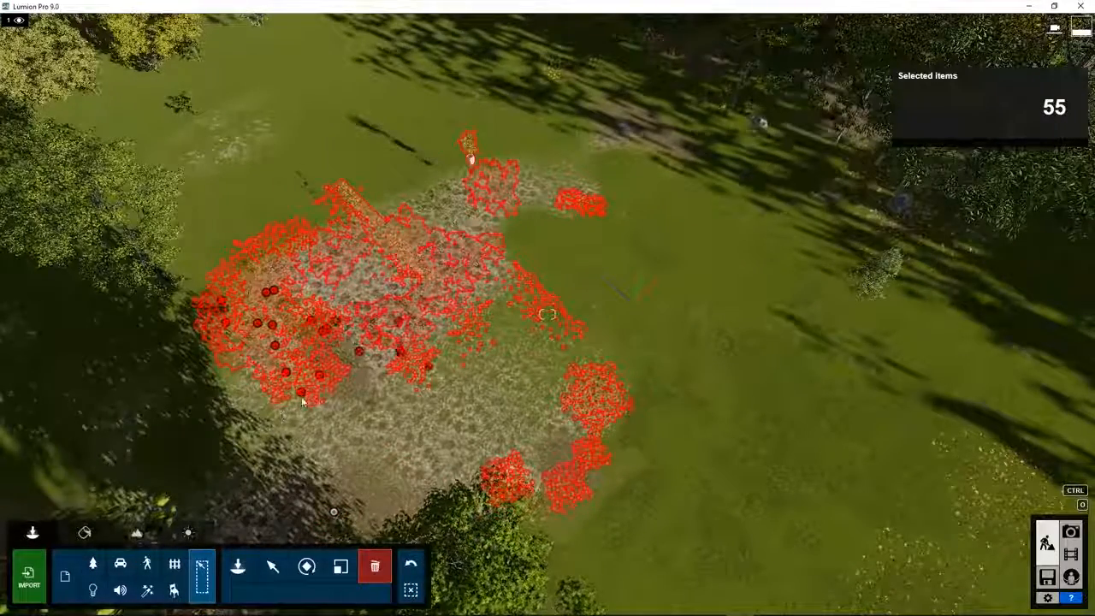
{"action": "key", "text": "Delete"}
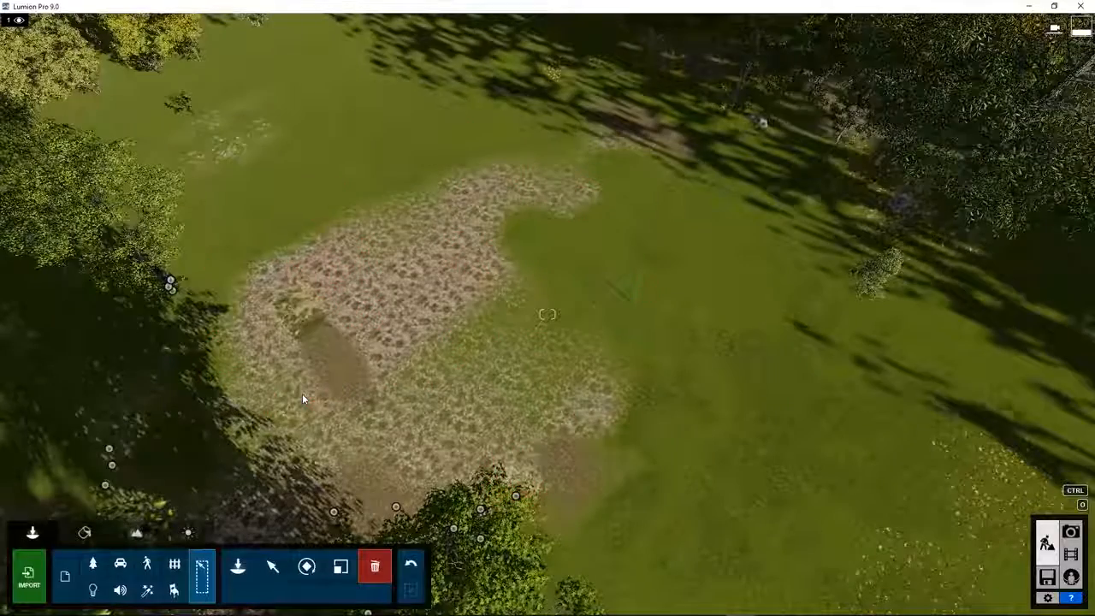
{"action": "left_click", "coordinate": [238, 566]}
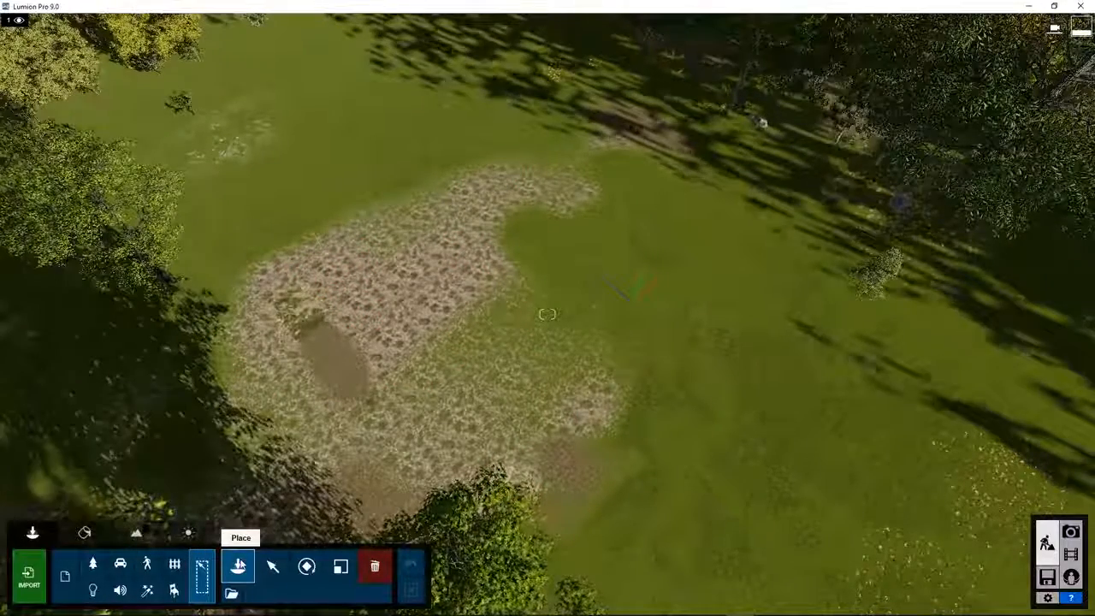
Place the imported Sunshine Canyon House adjusted2 model on the cleared patch.
{"action": "left_click", "coordinate": [67, 566]}
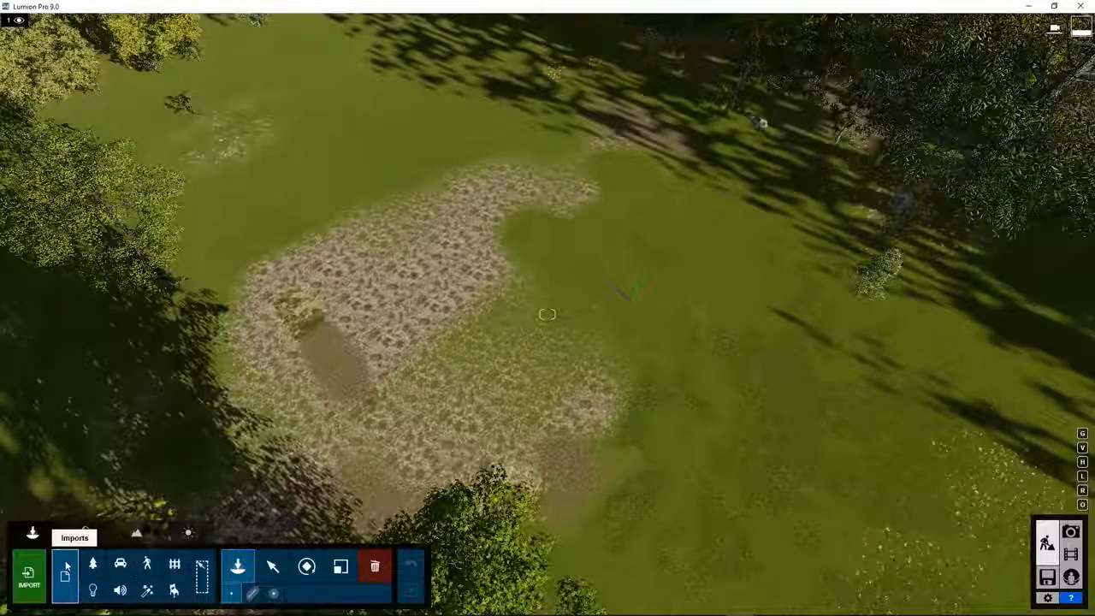
{"action": "left_click", "coordinate": [236, 567]}
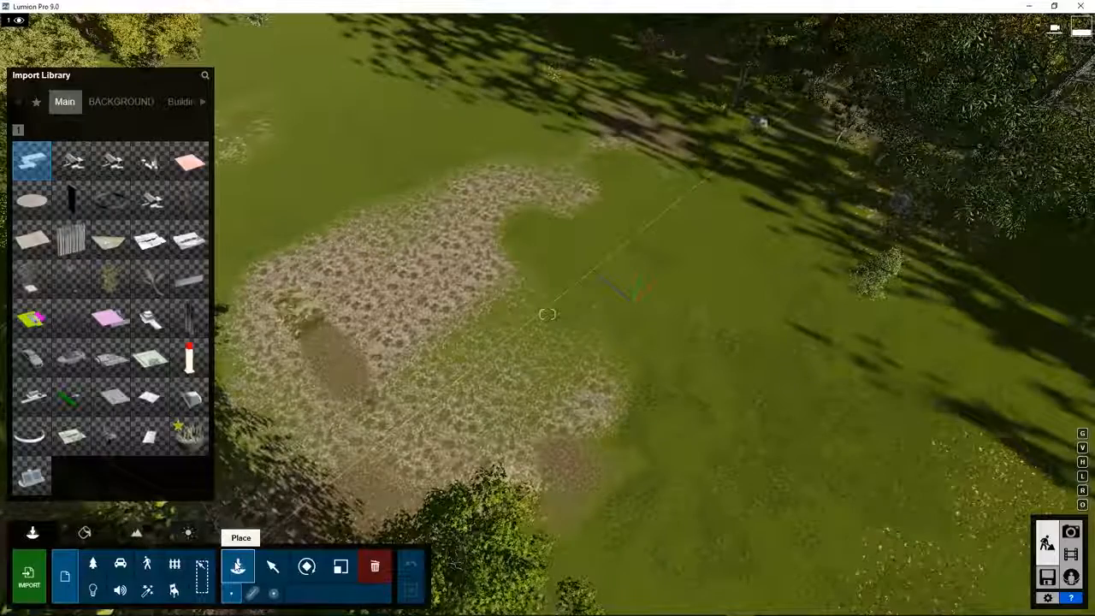
{"action": "mouse_move", "coordinate": [139, 152]}
{"action": "mouse_move", "coordinate": [65, 165]}
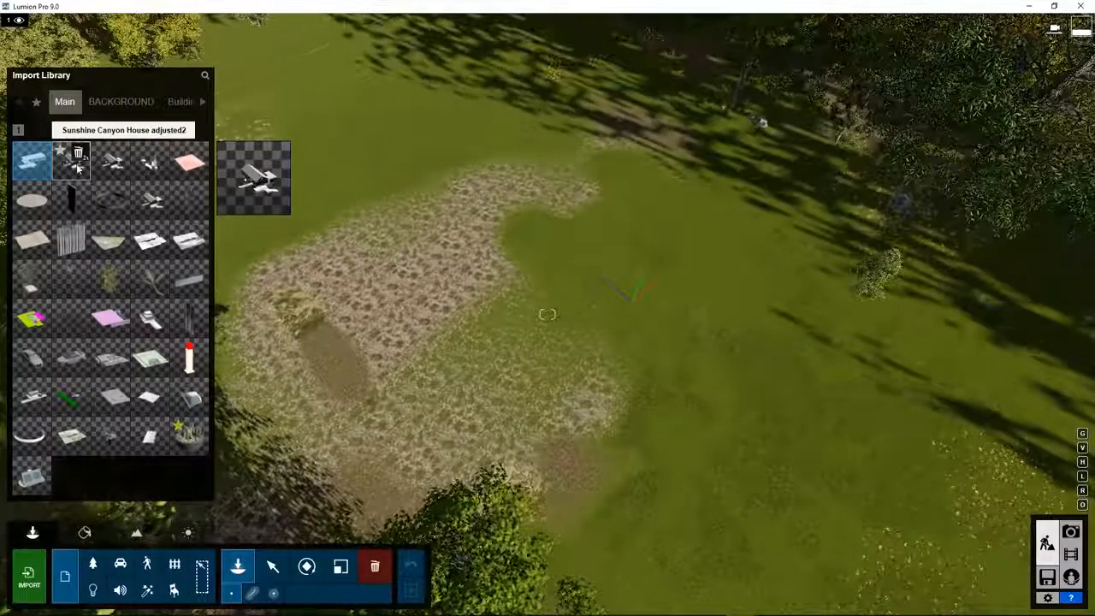
{"action": "left_click", "coordinate": [75, 167]}
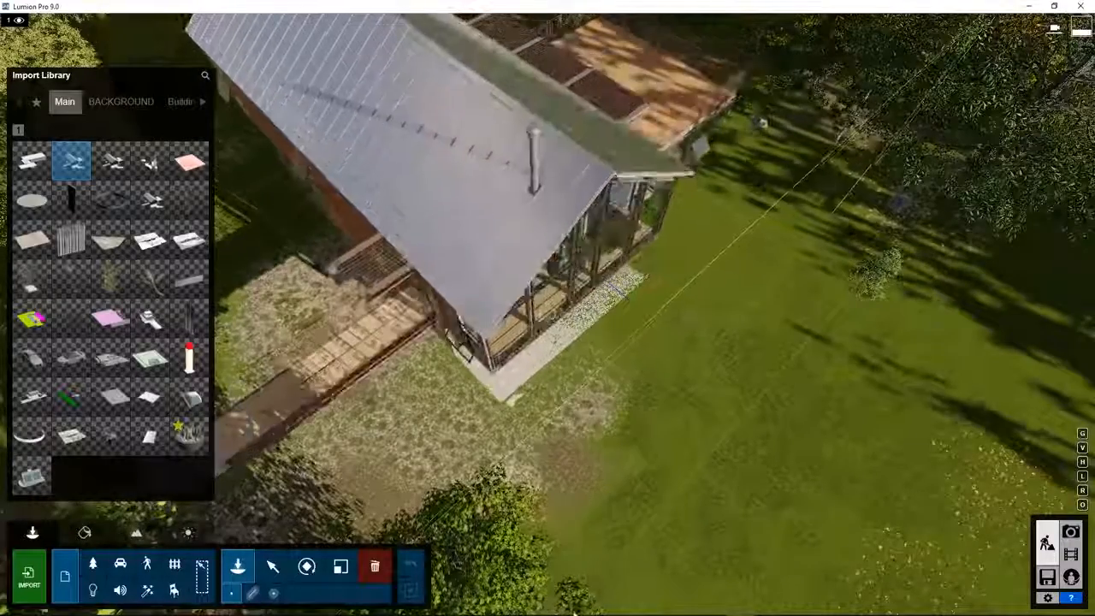
{"action": "left_click", "coordinate": [378, 277]}
Rotate the house so it sits along the lawn.
{"action": "mouse_move", "coordinate": [181, 282]}
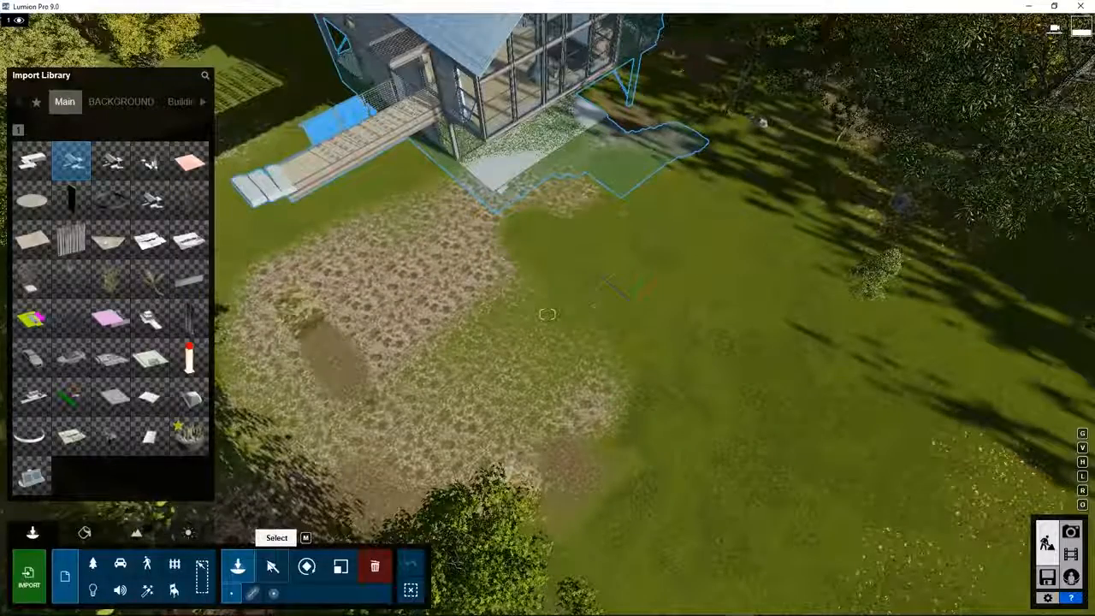
{"action": "left_click", "coordinate": [272, 566]}
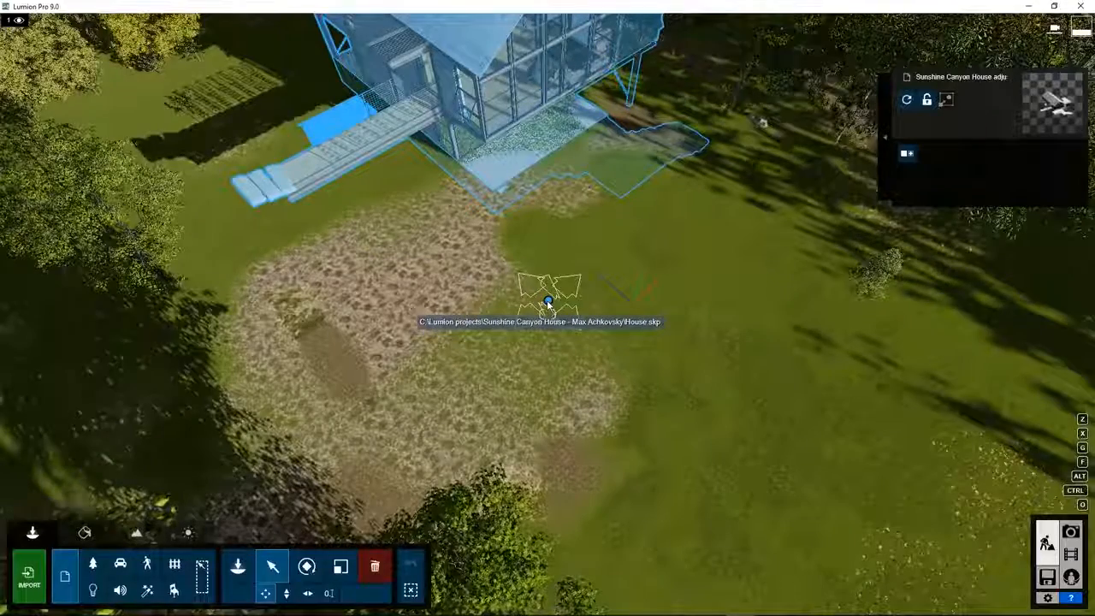
{"action": "left_click_drag", "start_coordinate": [513, 387], "coordinate": [488, 574]}
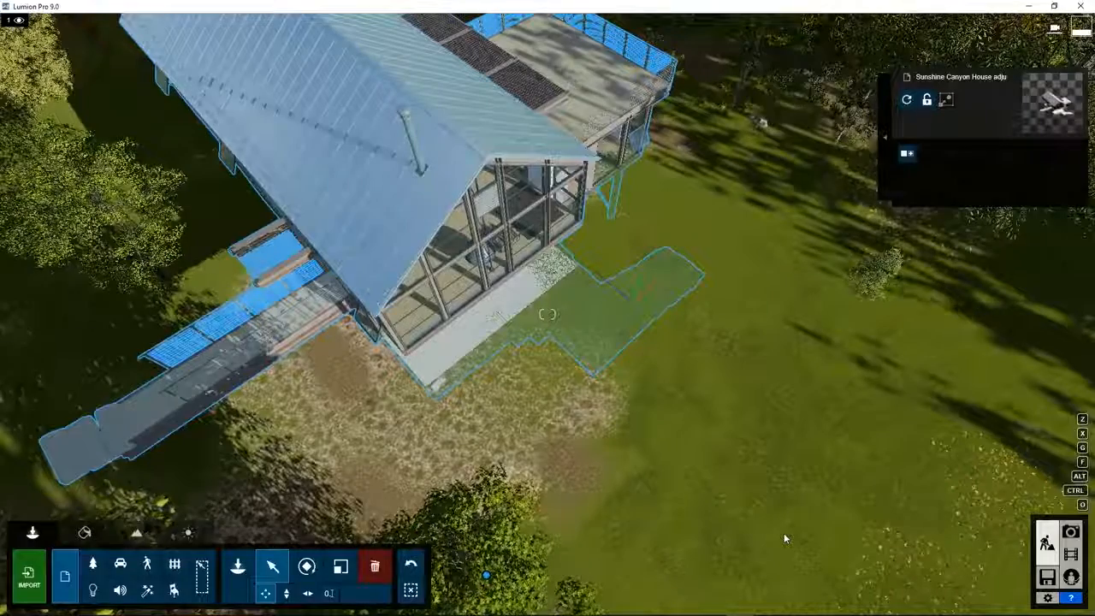
Back the camera away, set eye level to 1.60 m, and face the house's glazed gable.
{"action": "scroll", "coordinate": [785, 538], "scroll_direction": "up", "scroll_amount": 5}
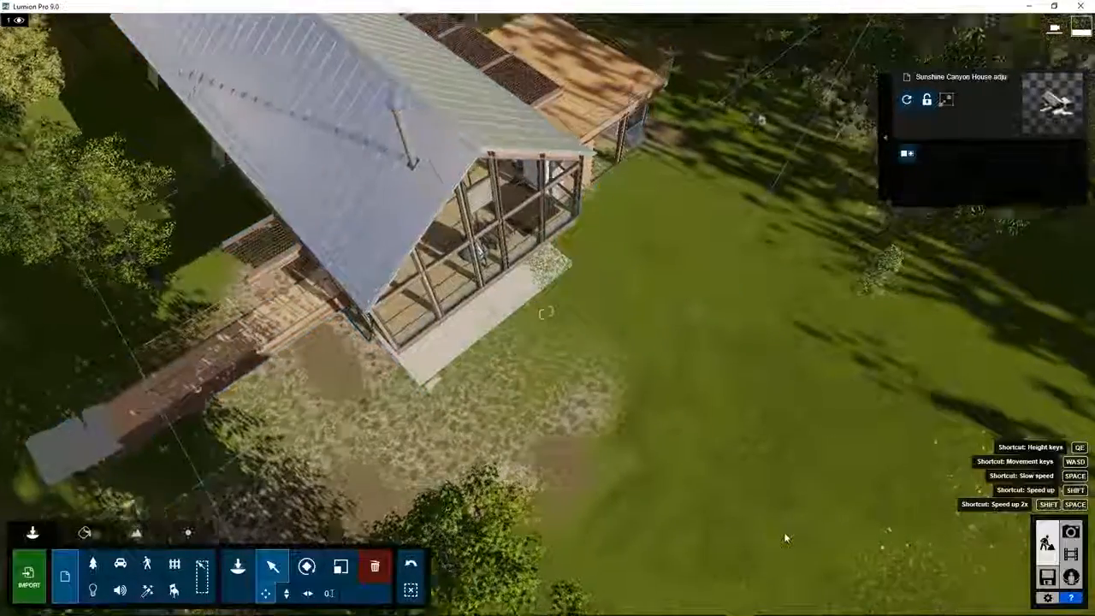
{"action": "key", "text": "s"}
{"action": "right_click_drag", "start_coordinate": [548, 314], "coordinate": [479, 124]}
{"action": "right_click_drag", "start_coordinate": [687, 488], "coordinate": [687, 469]}
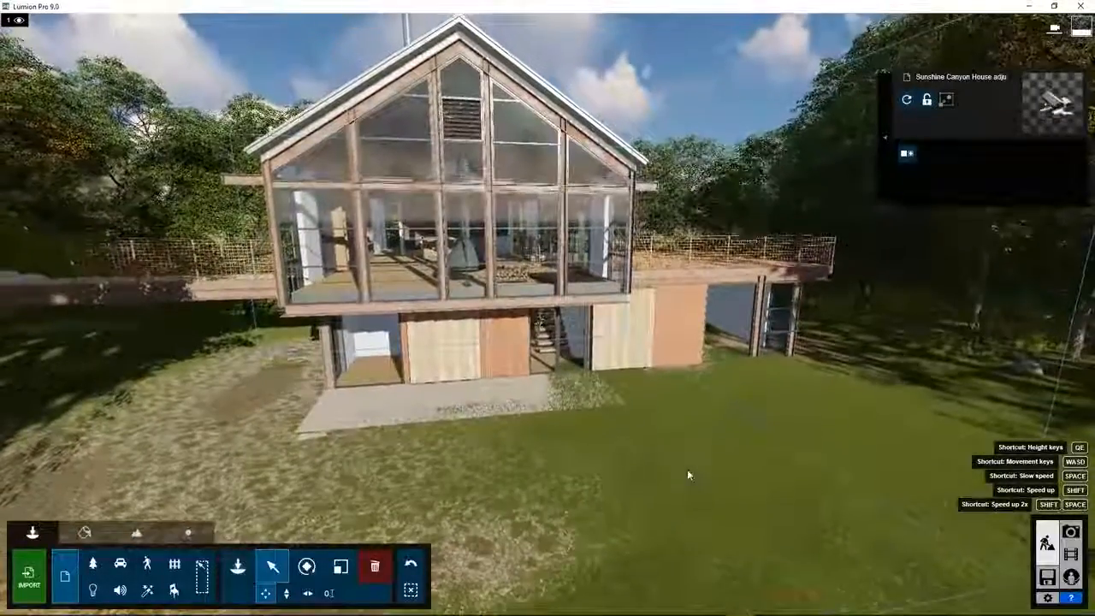
{"action": "key", "text": "s"}
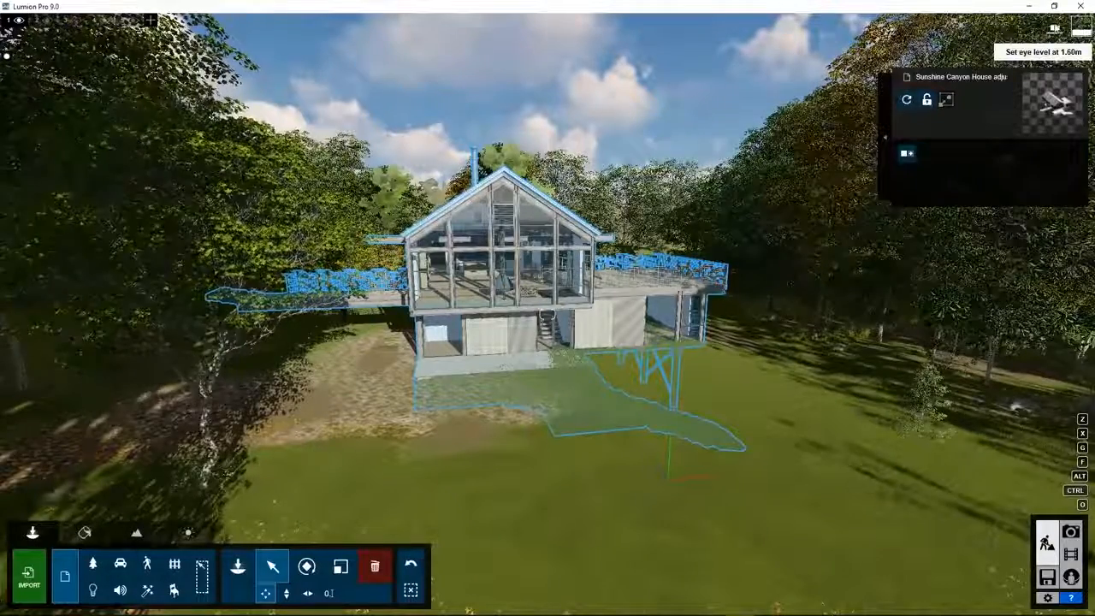
{"action": "left_click", "coordinate": [1055, 29]}
{"action": "right_click_drag", "start_coordinate": [552, 389], "coordinate": [552, 366]}
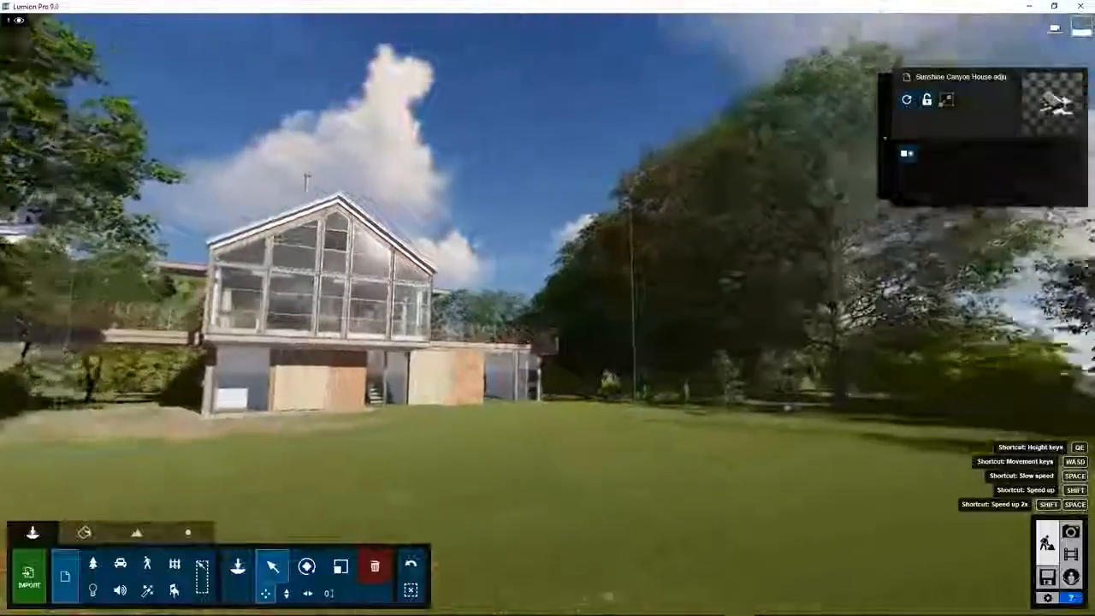
{"action": "right_click_drag", "start_coordinate": [548, 313], "coordinate": [411, 300]}
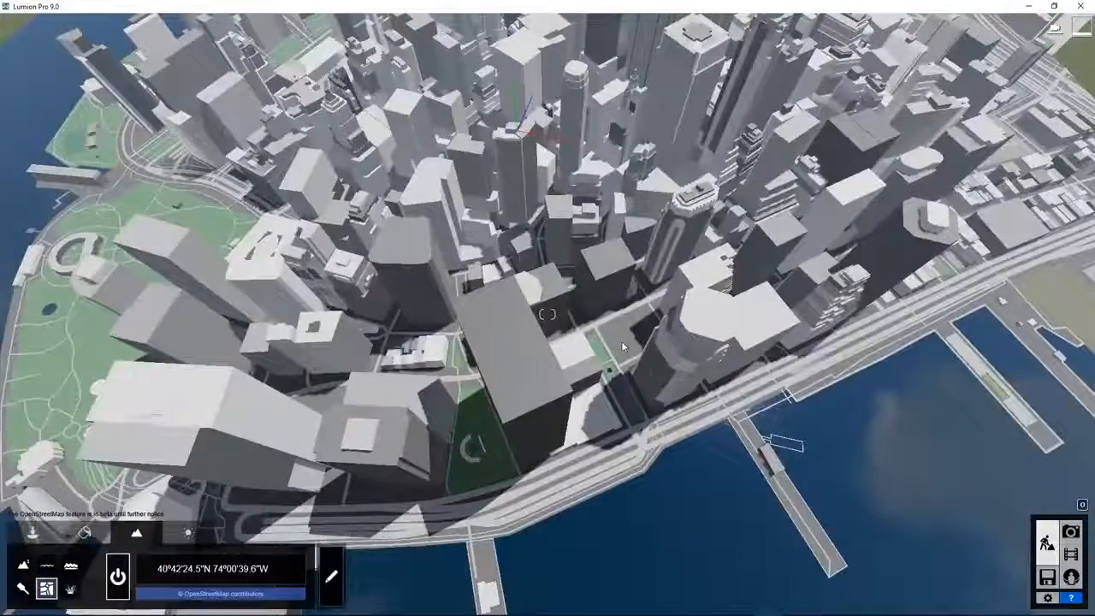